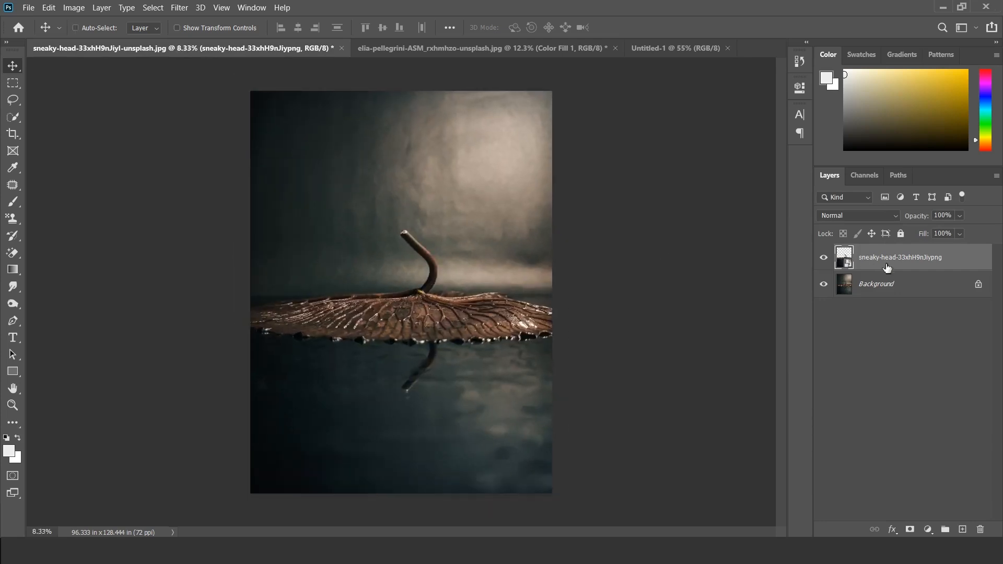
Step: Copy the leaf cutout layer into the Untitled-1 document, then scale it down and position it across the lower half of the canvas
{"action": "left_click_drag", "start_coordinate": [852, 264], "coordinate": [375, 271]}
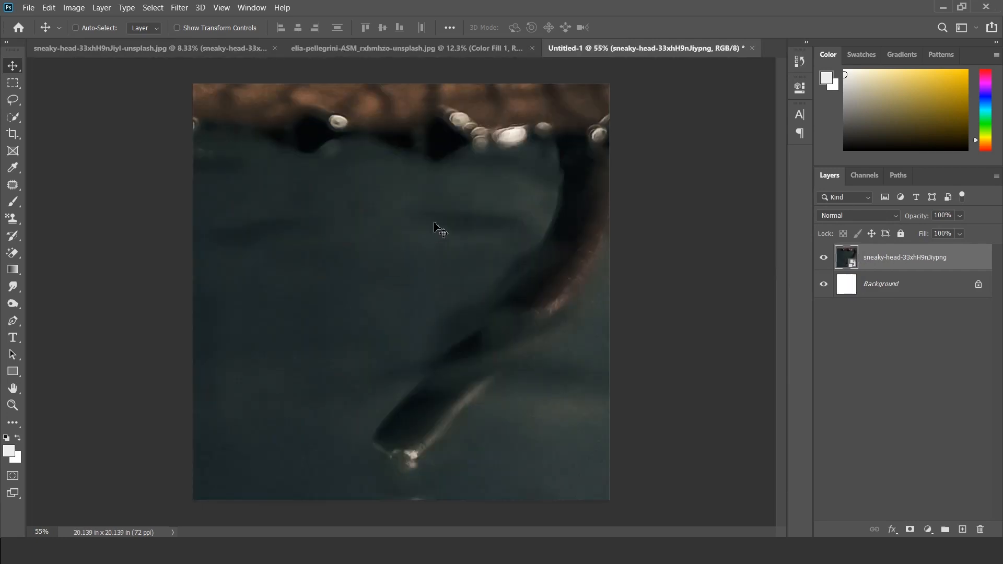
{"action": "key", "text": "ctrl+t"}
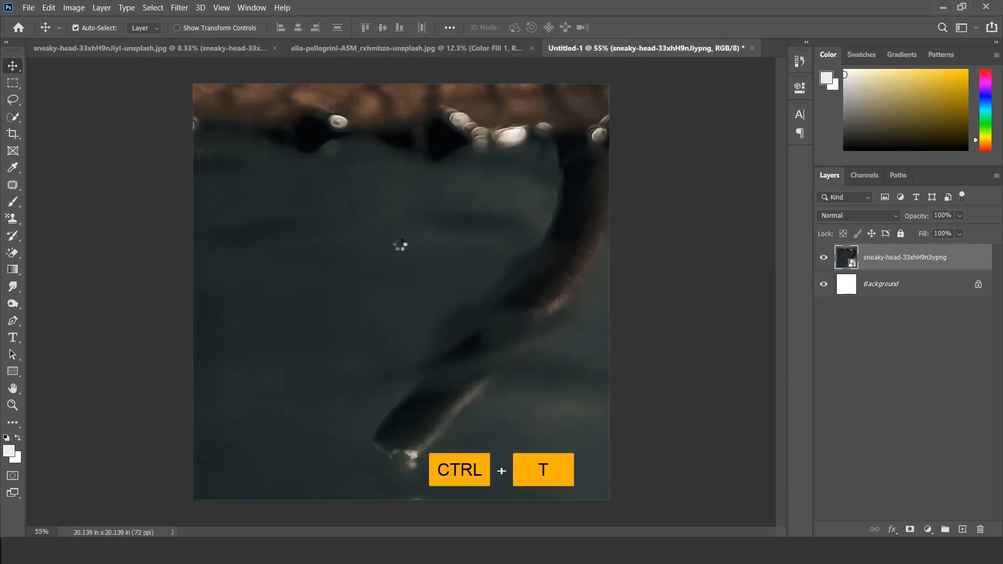
{"action": "key", "text": "ctrl+0"}
{"action": "left_click_drag", "start_coordinate": [684, 274], "coordinate": [464, 349]}
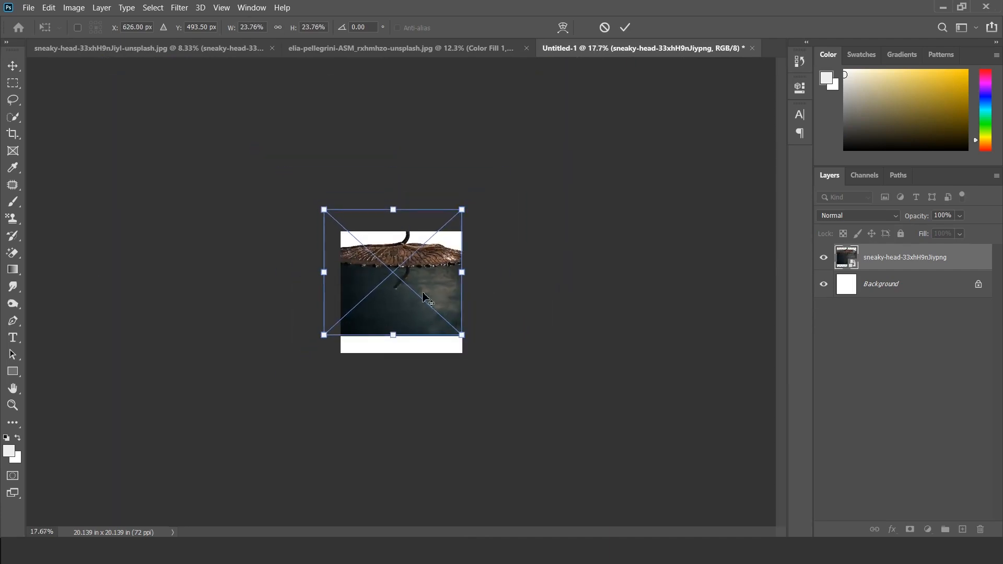
{"action": "scroll", "coordinate": [426, 299], "scroll_direction": "up", "scroll_amount": 4}
{"action": "left_click_drag", "start_coordinate": [544, 246], "coordinate": [484, 356]}
{"action": "scroll", "coordinate": [478, 327], "scroll_direction": "up", "scroll_amount": 1}
{"action": "left_click_drag", "start_coordinate": [560, 337], "coordinate": [592, 337]}
{"action": "left_click_drag", "start_coordinate": [427, 280], "coordinate": [430, 317]}
{"action": "key", "text": "Return"}
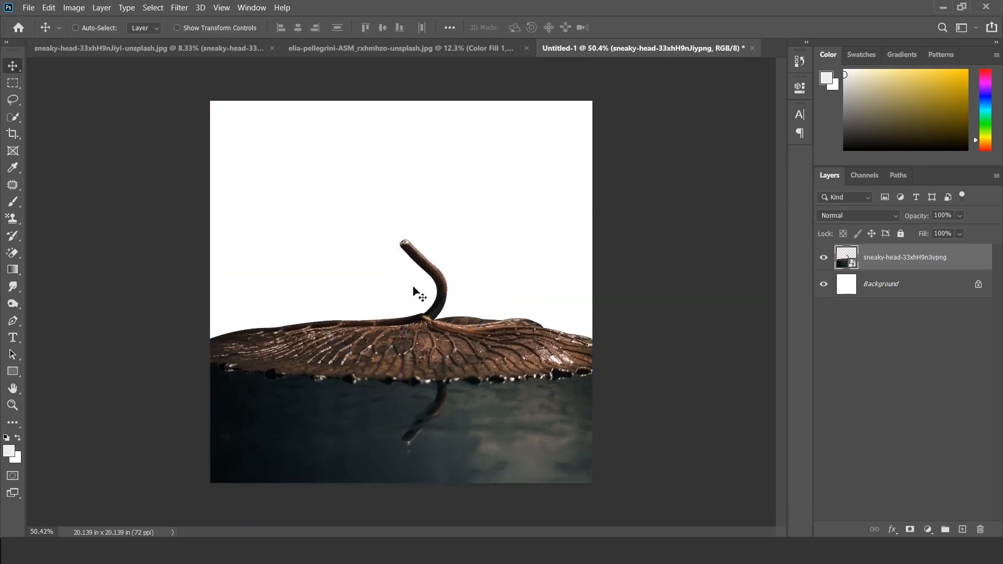
{"action": "scroll", "coordinate": [412, 287], "scroll_direction": "down", "scroll_amount": 1}
{"action": "scroll", "coordinate": [425, 289], "scroll_direction": "up", "scroll_amount": 2}
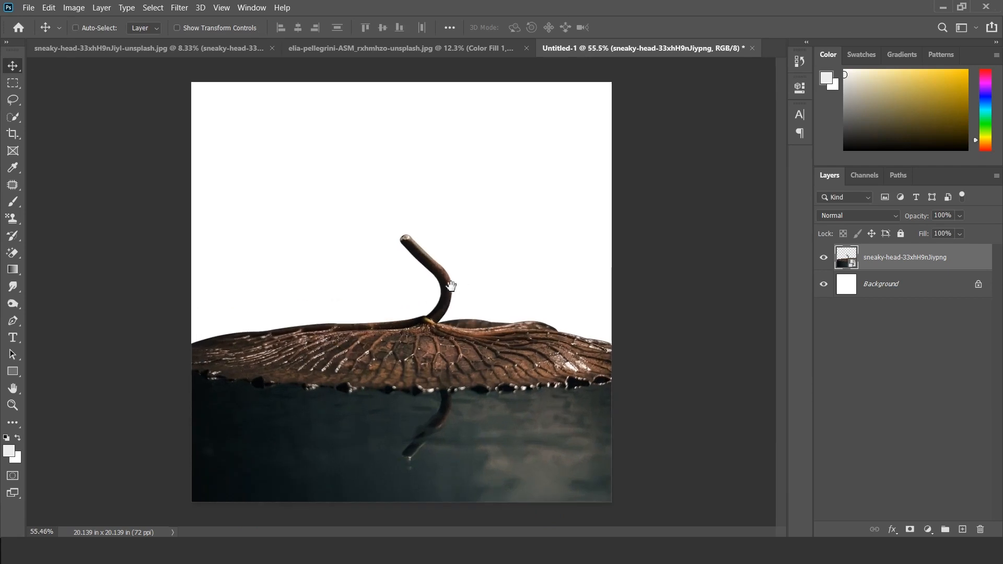
Step: Place the cloudy sky image 2311 as an embedded layer between the Background and the leaf cutout
{"action": "left_click", "coordinate": [911, 293]}
{"action": "left_click", "coordinate": [29, 7]}
{"action": "left_click", "coordinate": [68, 254]}
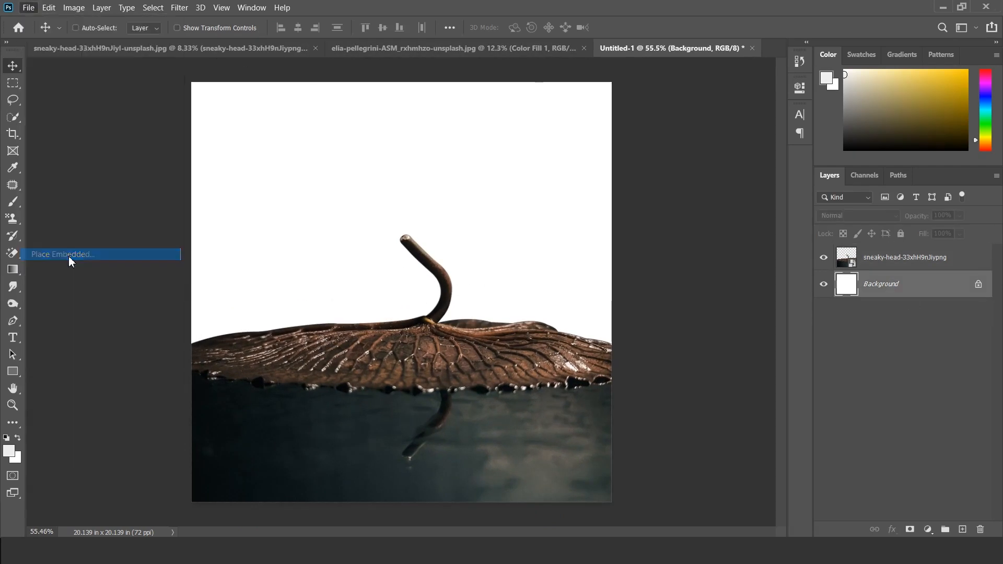
{"action": "left_click", "coordinate": [152, 107]}
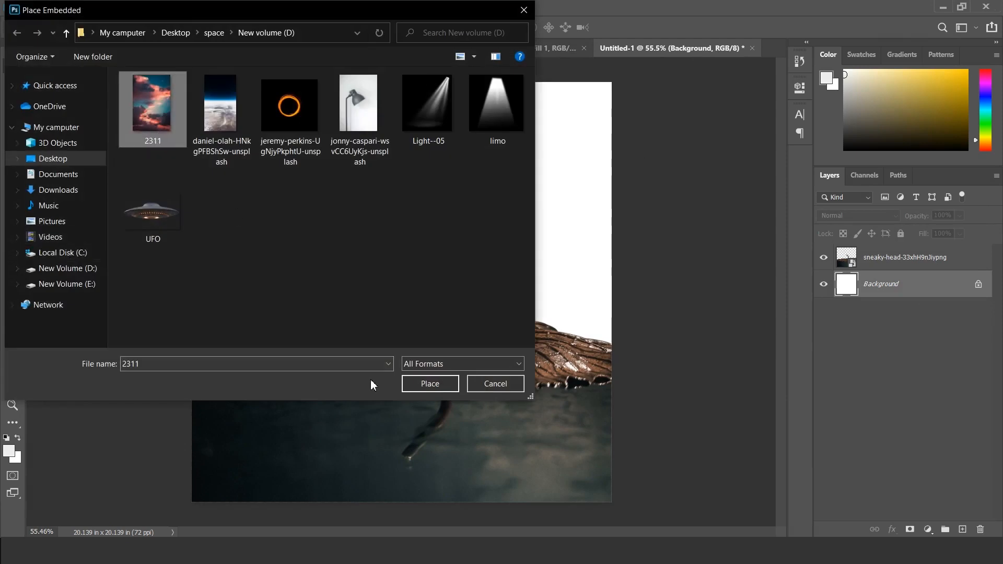
{"action": "left_click", "coordinate": [436, 386]}
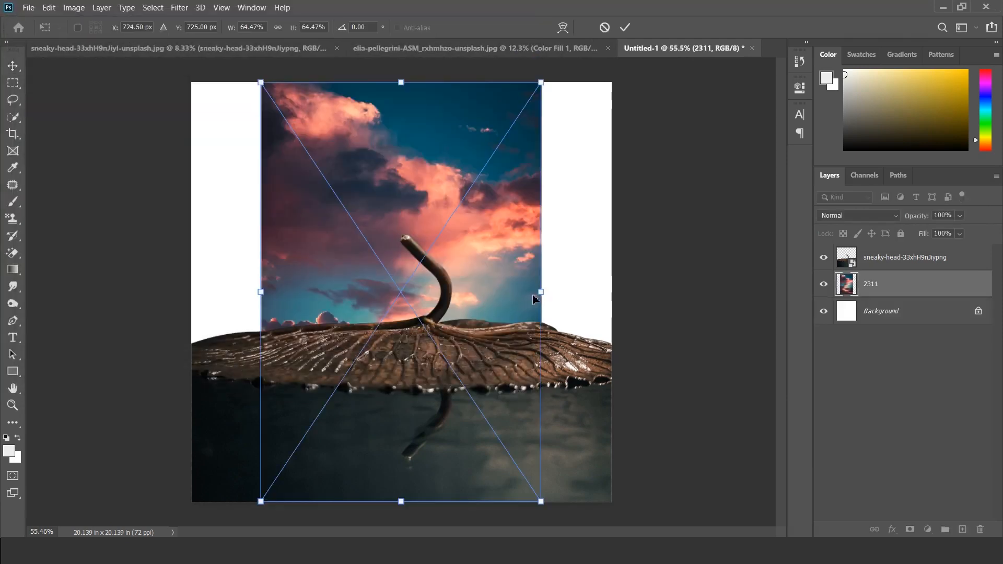
Step: Scale the sky image to about 99.5% and centre it horizontally so its clouds fill the area behind the leaf
{"action": "left_click_drag", "start_coordinate": [544, 294], "coordinate": [620, 294]}
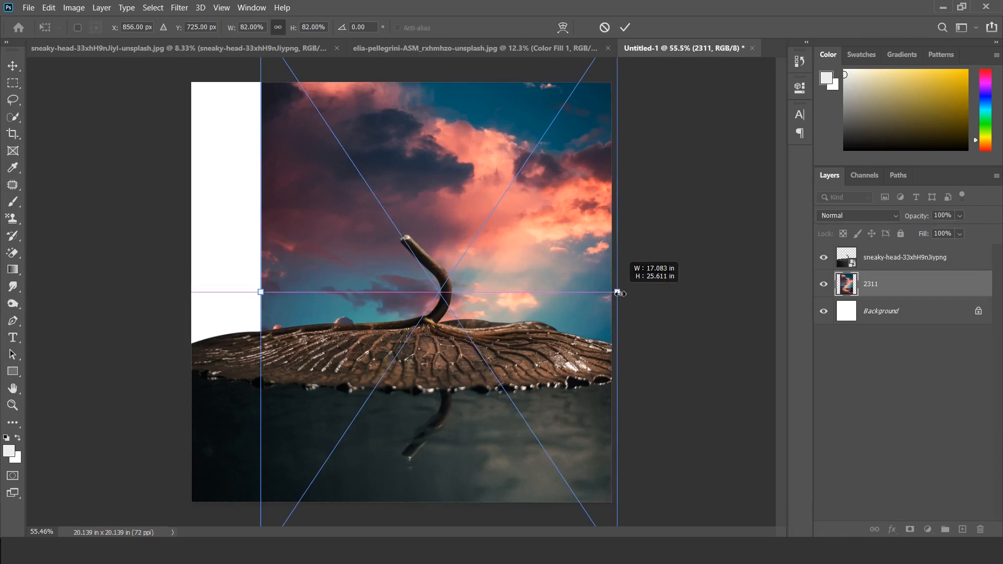
{"action": "key", "text": "alt"}
{"action": "left_click_drag", "start_coordinate": [495, 236], "coordinate": [497, 345]}
{"action": "left_click_drag", "start_coordinate": [570, 377], "coordinate": [534, 211]}
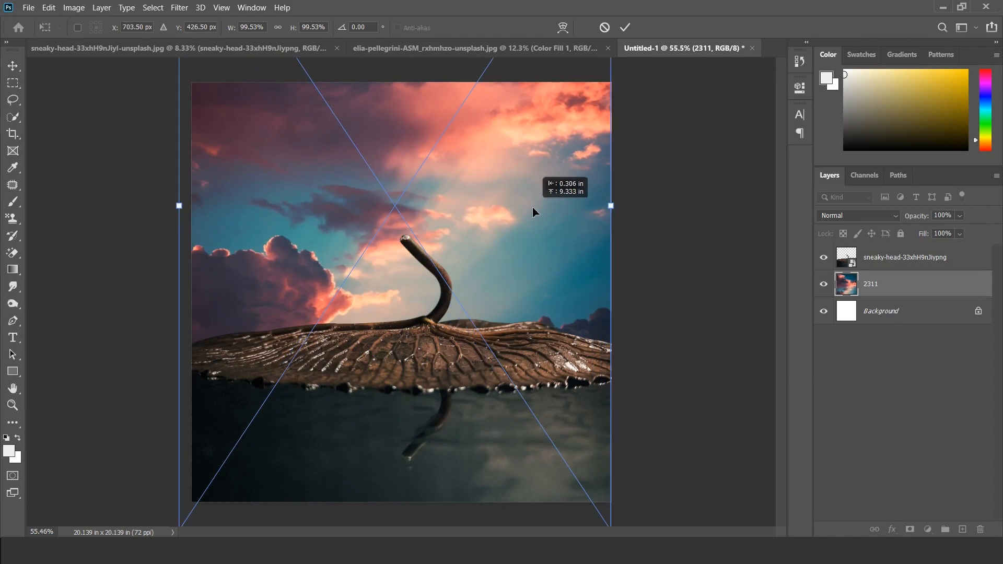
{"action": "left_click_drag", "start_coordinate": [539, 212], "coordinate": [544, 215]}
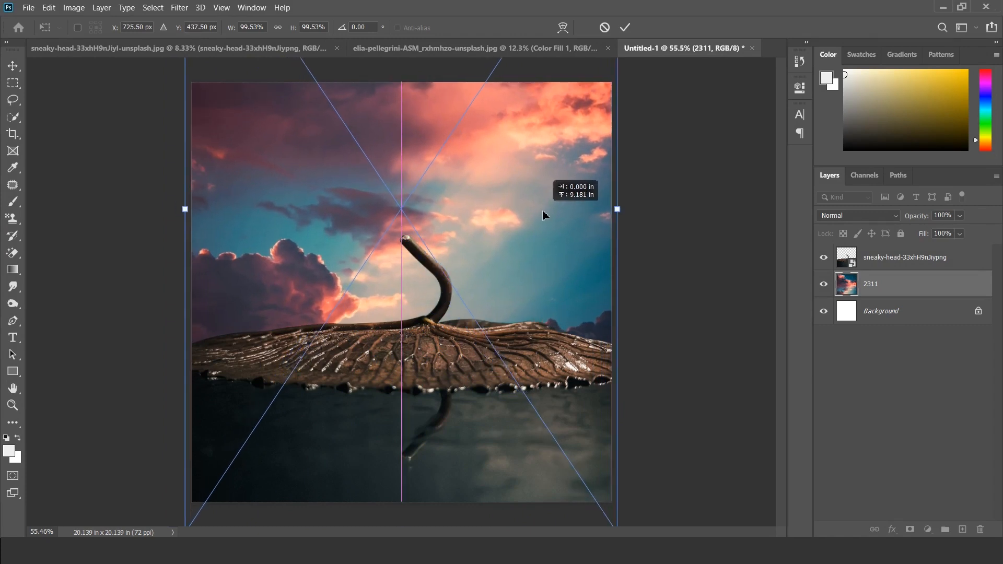
{"action": "key", "text": "Return"}
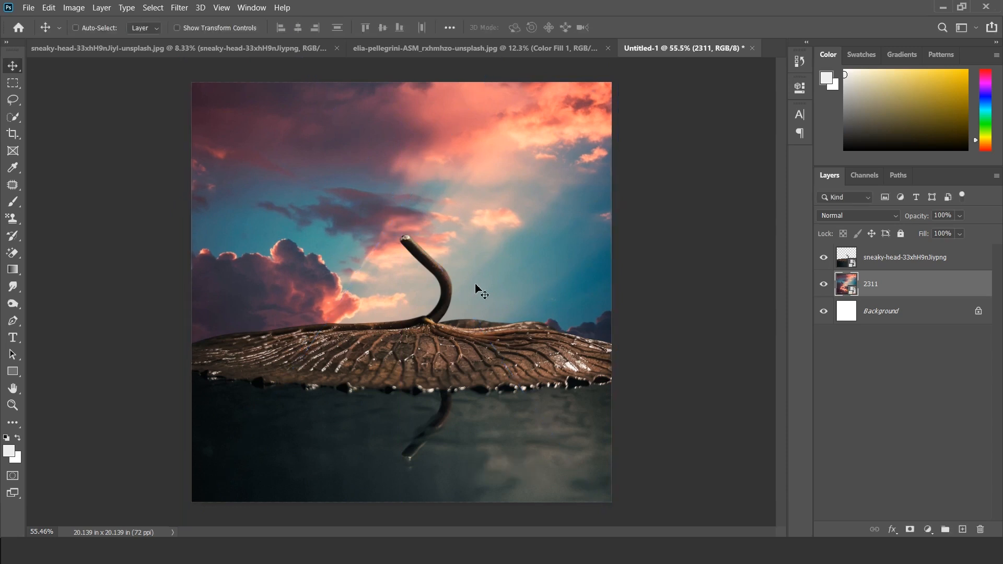
{"action": "scroll", "coordinate": [376, 280], "scroll_direction": "down", "scroll_amount": 2}
{"action": "scroll", "coordinate": [472, 298], "scroll_direction": "up", "scroll_amount": 1}
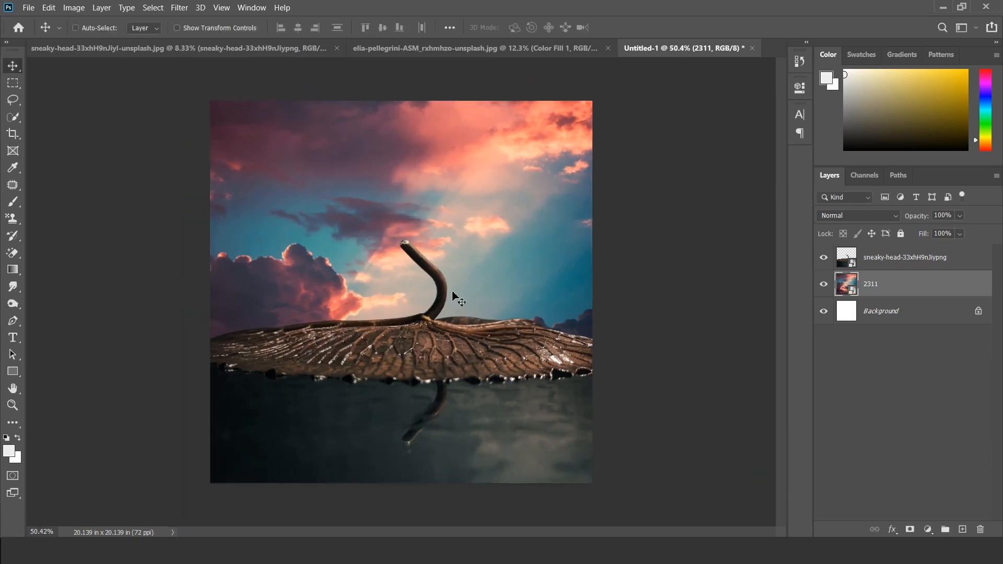
Step: Show the grey Color Fill 1 layer in the astronaut document and copy the astronaut cutout into Untitled-1 above the leaf layer
{"action": "left_click", "coordinate": [882, 261]}
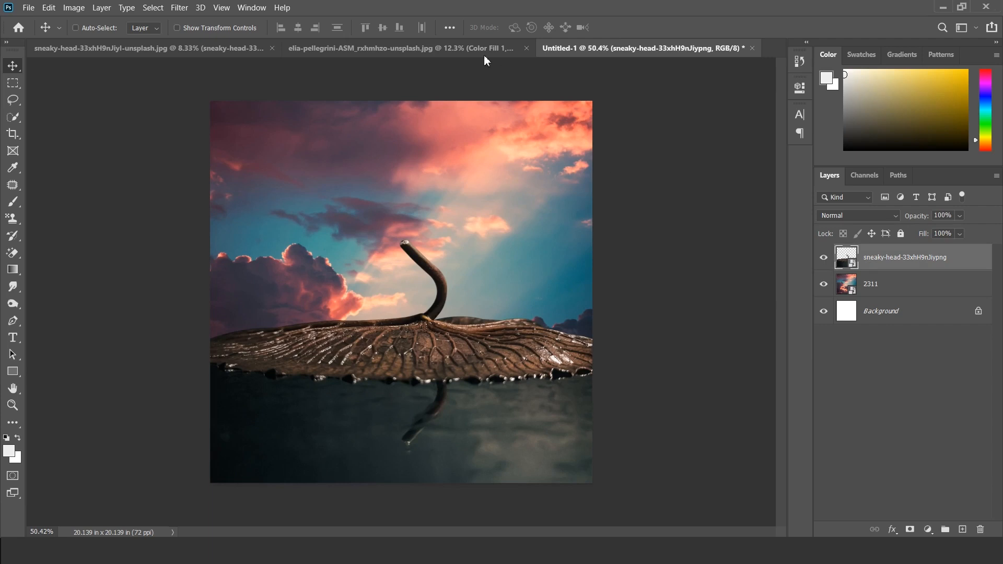
{"action": "left_click", "coordinate": [456, 48]}
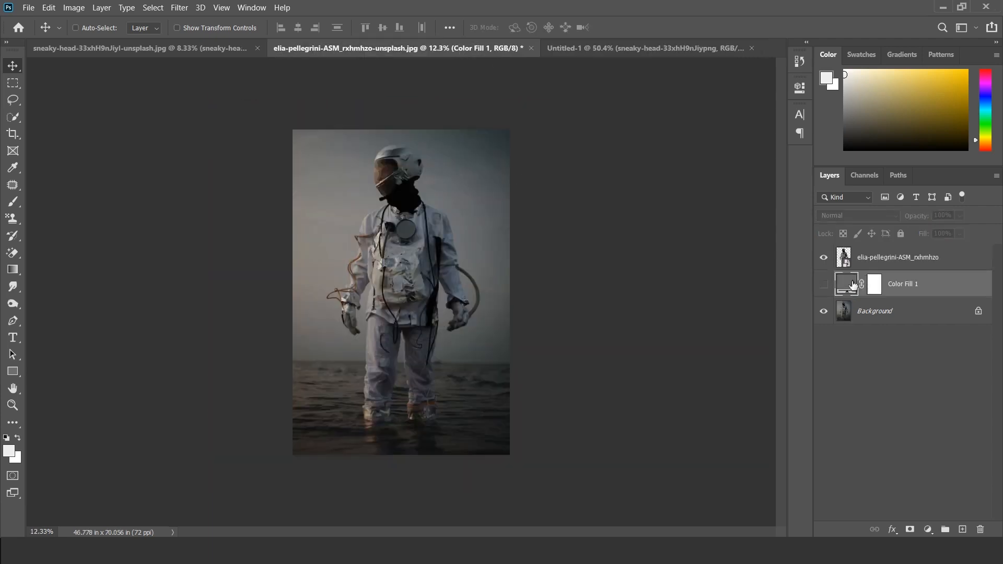
{"action": "left_click", "coordinate": [825, 288]}
{"action": "left_click", "coordinate": [825, 288]}
{"action": "left_click", "coordinate": [831, 289]}
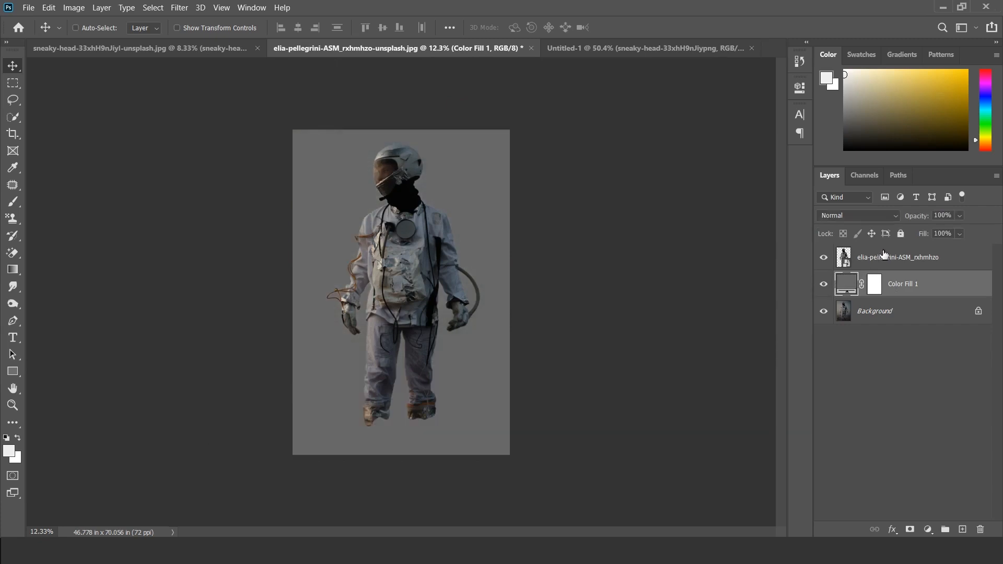
{"action": "left_click_drag", "start_coordinate": [846, 250], "coordinate": [368, 302]}
Step: Scale the astronaut down to about 4.5% and stand it on the leaf just left of the curved stem
{"action": "key", "text": "ctrl+t"}
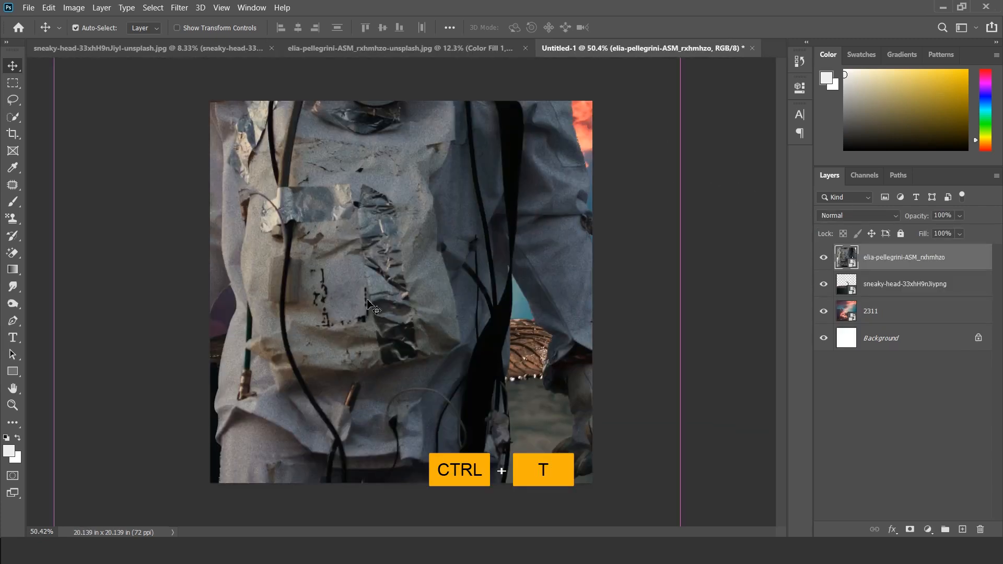
{"action": "key", "text": "ctrl+0"}
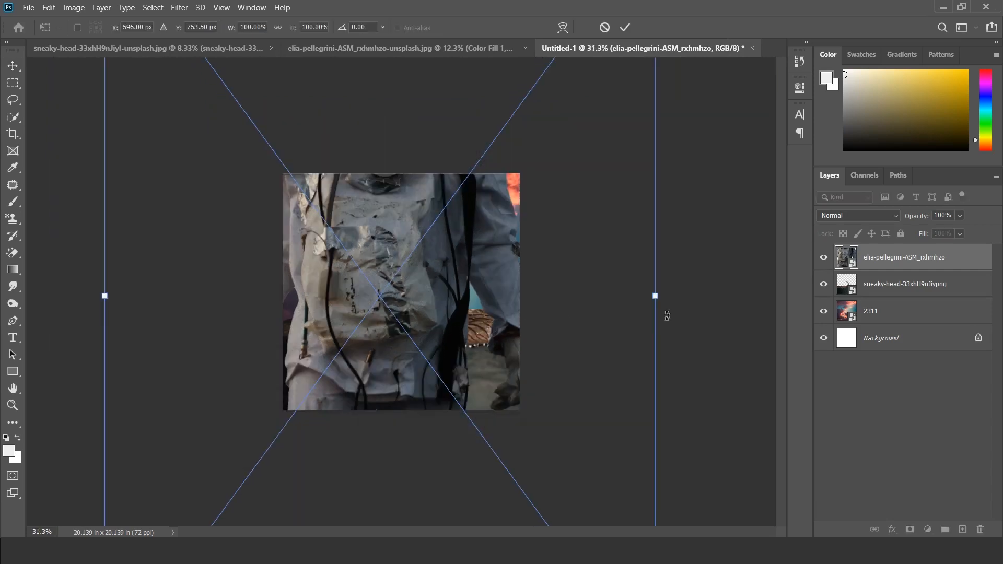
{"action": "left_click_drag", "start_coordinate": [656, 296], "coordinate": [421, 308]}
{"action": "scroll", "coordinate": [375, 325], "scroll_direction": "up", "scroll_amount": 5}
{"action": "left_click_drag", "start_coordinate": [452, 170], "coordinate": [356, 303]}
{"action": "left_click_drag", "start_coordinate": [331, 347], "coordinate": [374, 323]}
Step: Flip the astronaut horizontally and apply the transform
{"action": "right_click", "coordinate": [362, 306]}
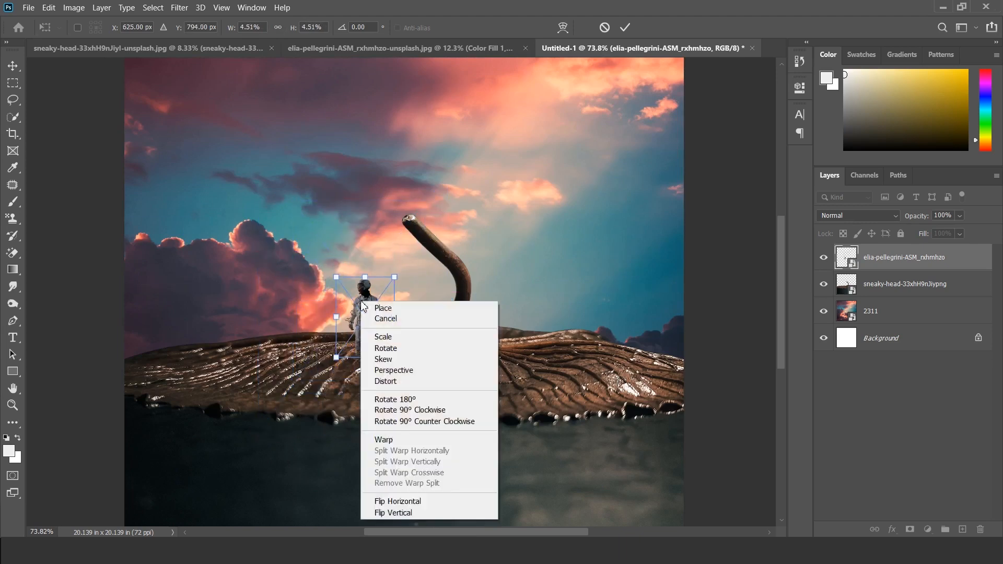
{"action": "left_click", "coordinate": [407, 502]}
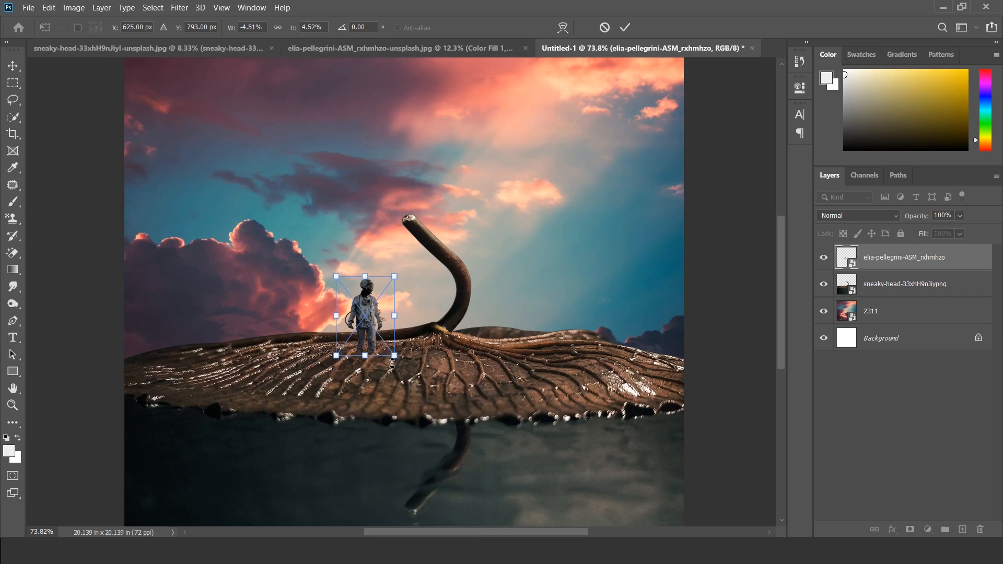
{"action": "key", "text": "Return"}
{"action": "scroll", "coordinate": [394, 371], "scroll_direction": "down", "scroll_amount": 1}
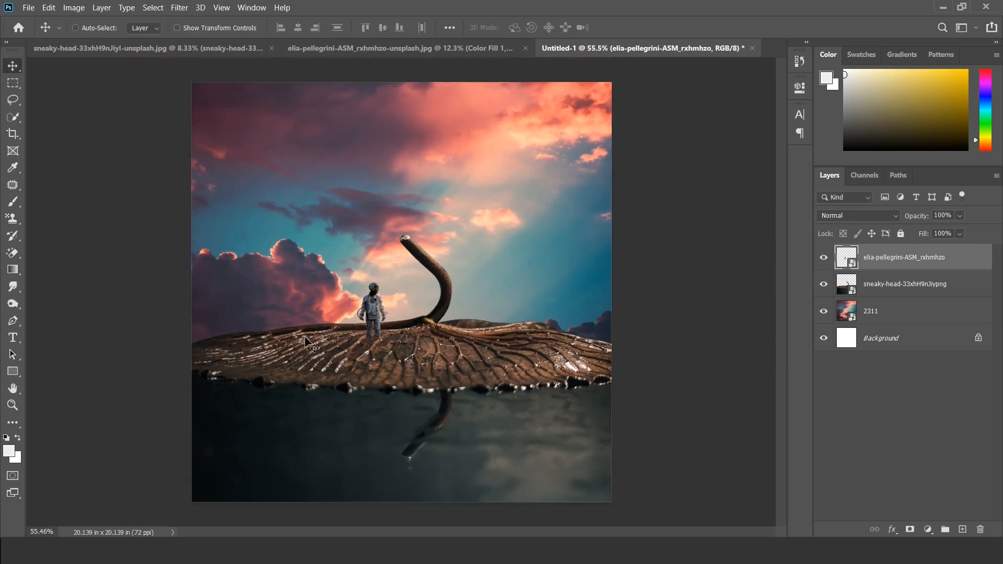
{"action": "scroll", "coordinate": [529, 378], "scroll_direction": "down", "scroll_amount": 1}
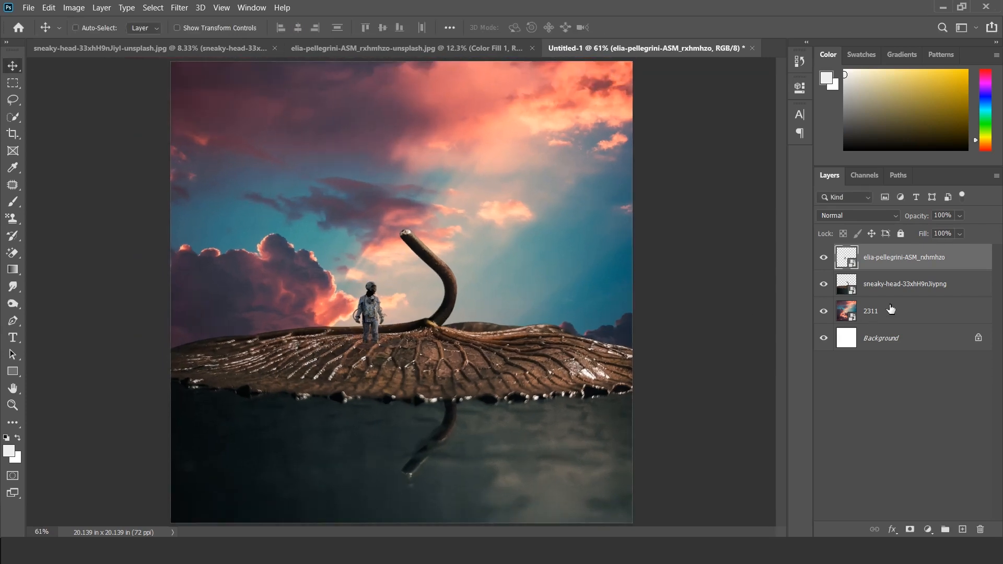
Step: Apply a Hue/Saturation adjustment with Saturation -50 to the sky layer 2311
{"action": "left_click", "coordinate": [916, 308]}
{"action": "left_click", "coordinate": [824, 312]}
{"action": "left_click", "coordinate": [824, 312]}
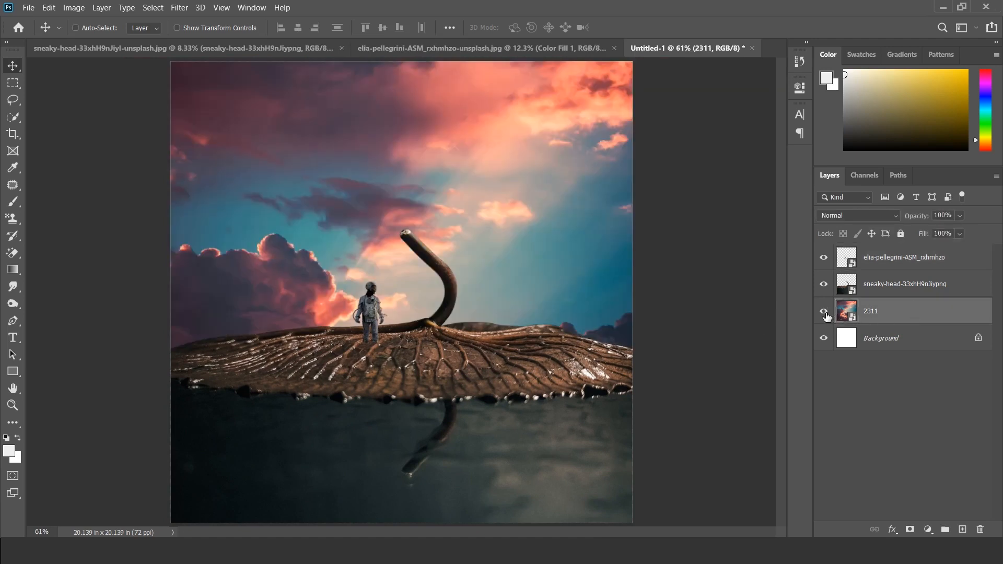
{"action": "left_click", "coordinate": [74, 7]}
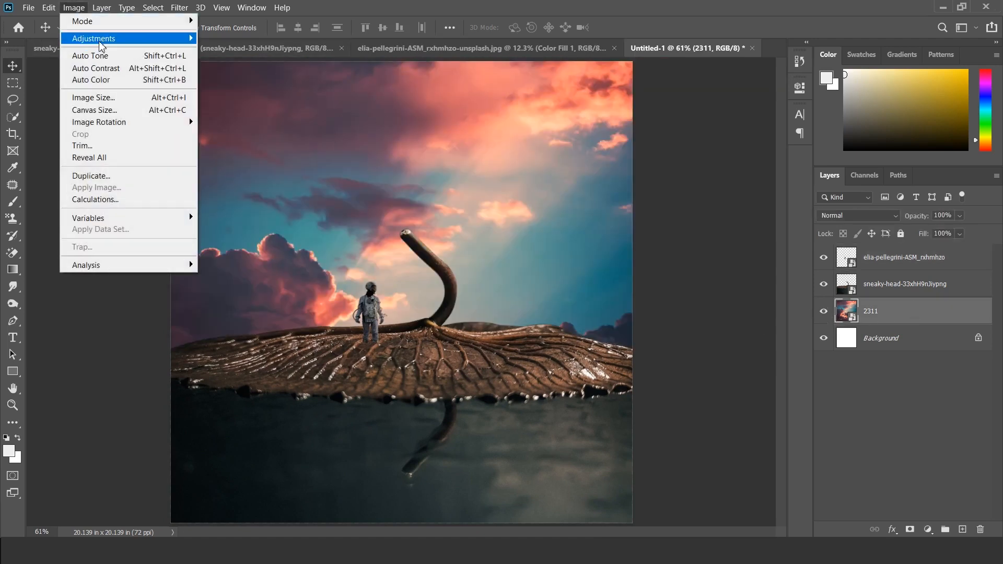
{"action": "mouse_move", "coordinate": [188, 38]}
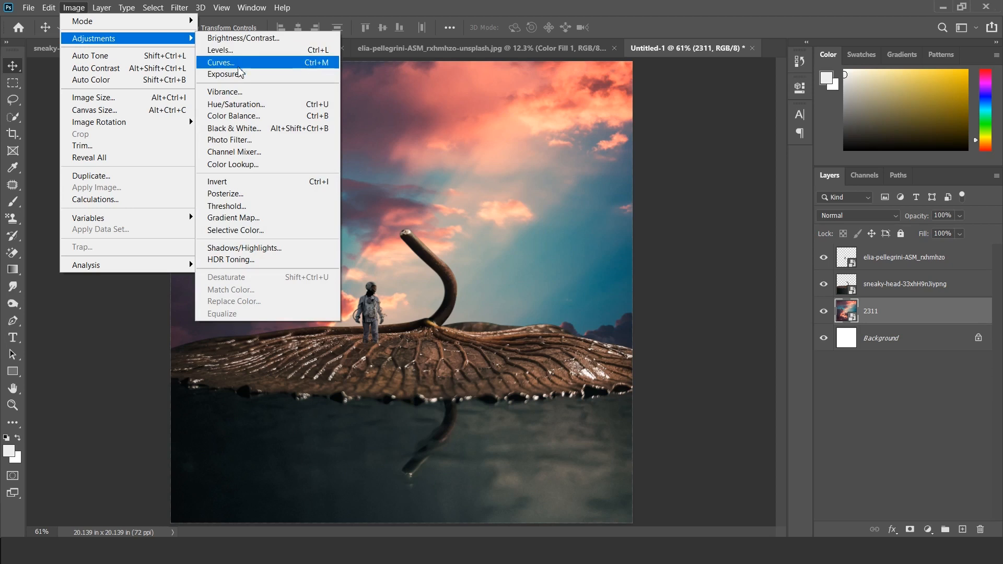
{"action": "left_click", "coordinate": [239, 106]}
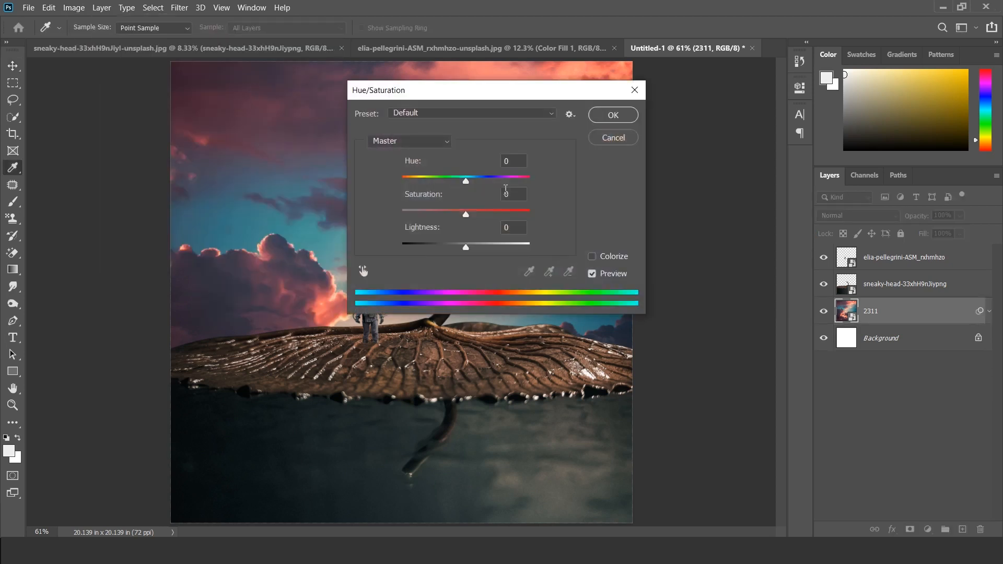
{"action": "left_click_drag", "start_coordinate": [465, 214], "coordinate": [434, 213]}
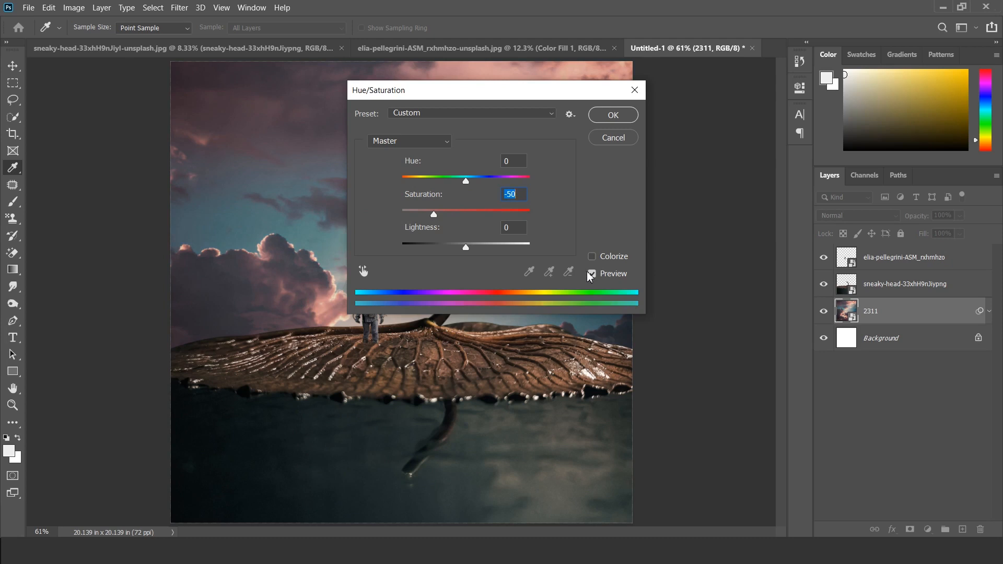
{"action": "left_click", "coordinate": [593, 275]}
{"action": "left_click", "coordinate": [613, 116]}
Step: Soften the sky layer 2311 with a Gaussian Blur smart filter
{"action": "left_click", "coordinate": [179, 7]}
{"action": "mouse_move", "coordinate": [225, 148]}
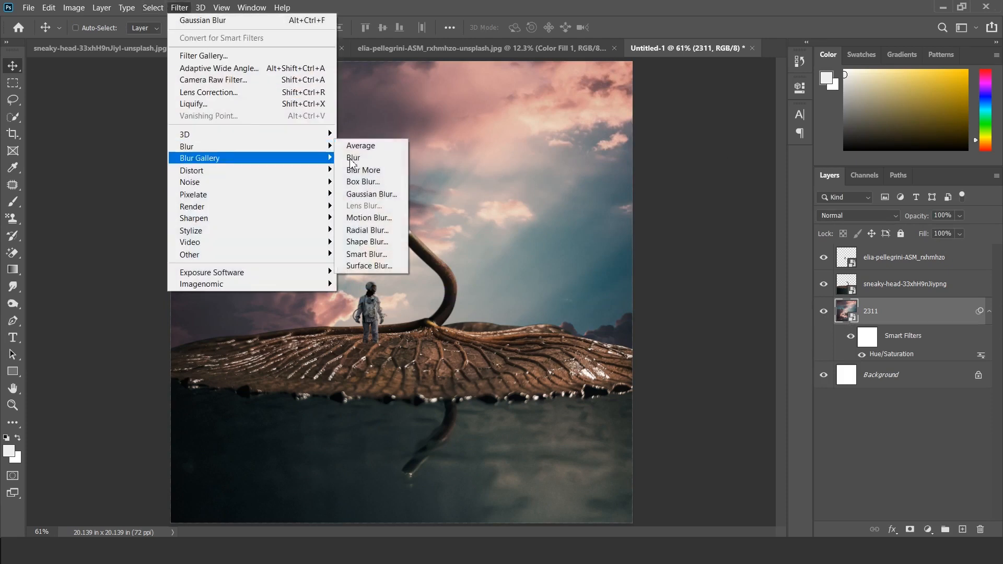
{"action": "left_click", "coordinate": [371, 193]}
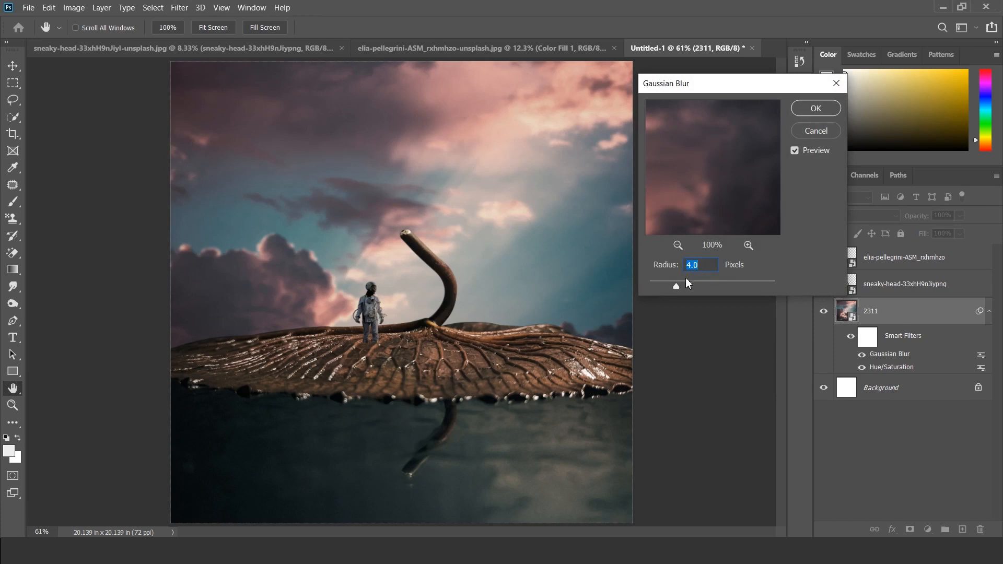
{"action": "left_click_drag", "start_coordinate": [699, 284], "coordinate": [702, 285]}
{"action": "left_click", "coordinate": [816, 108]}
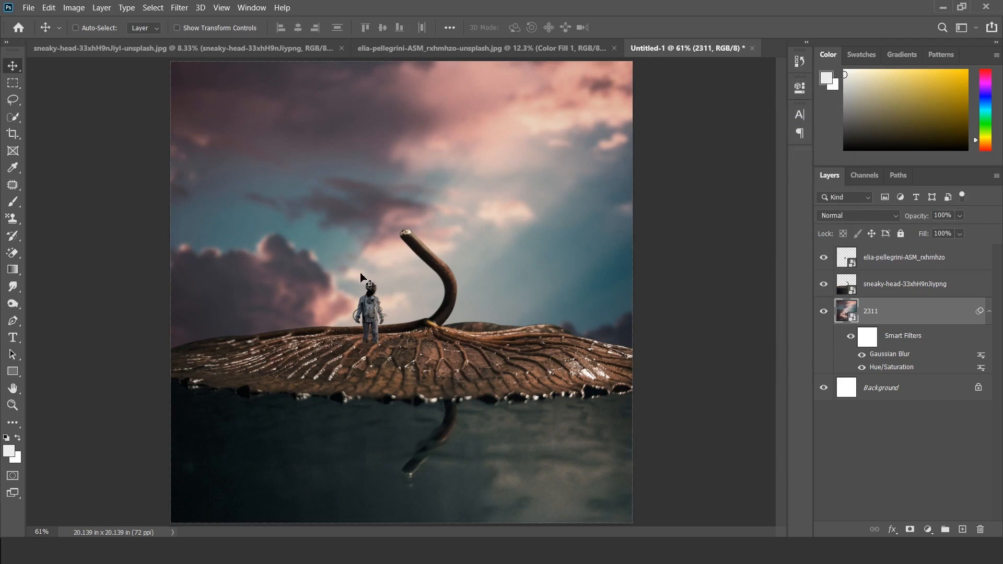
{"action": "scroll", "coordinate": [365, 277], "scroll_direction": "down", "scroll_amount": 1}
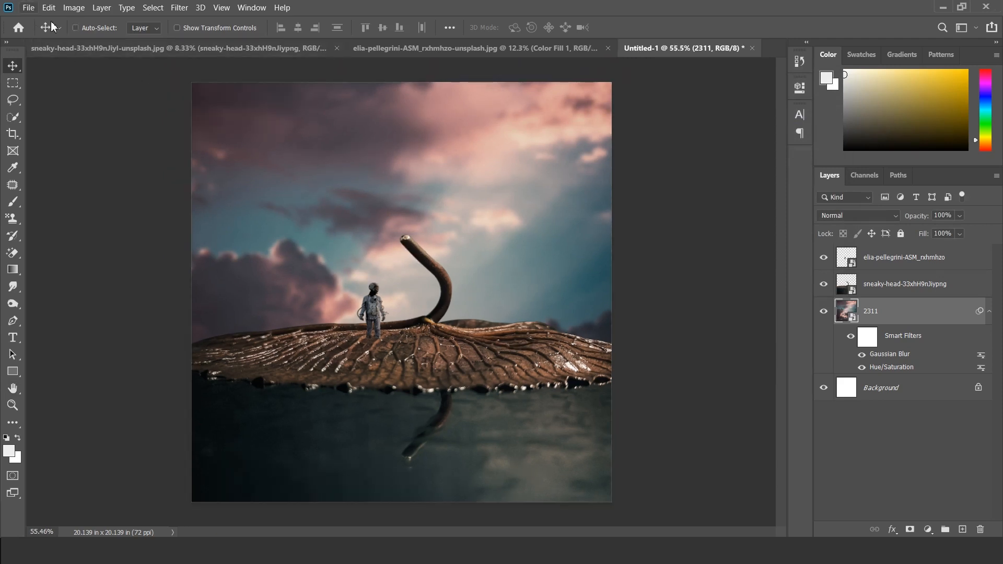
Step: Place the image of the glowing orange ring on black as an embedded file above the astronaut layer
{"action": "left_click", "coordinate": [905, 261]}
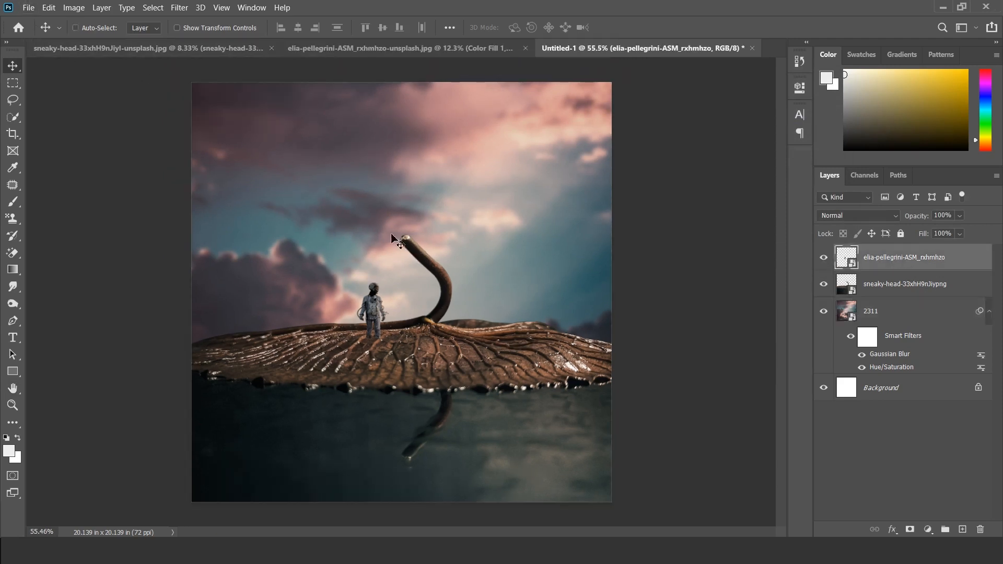
{"action": "left_click", "coordinate": [28, 7]}
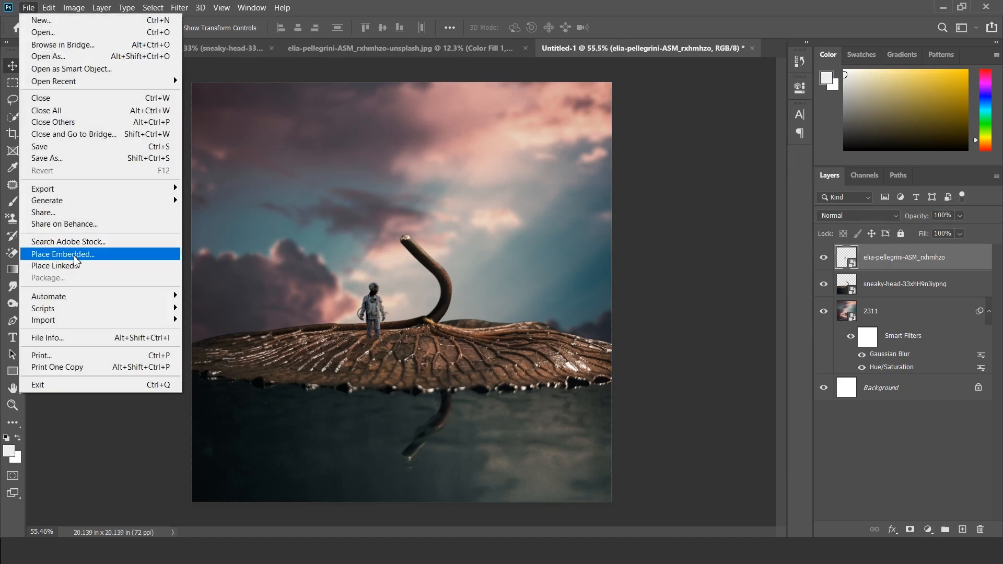
{"action": "left_click", "coordinate": [76, 256]}
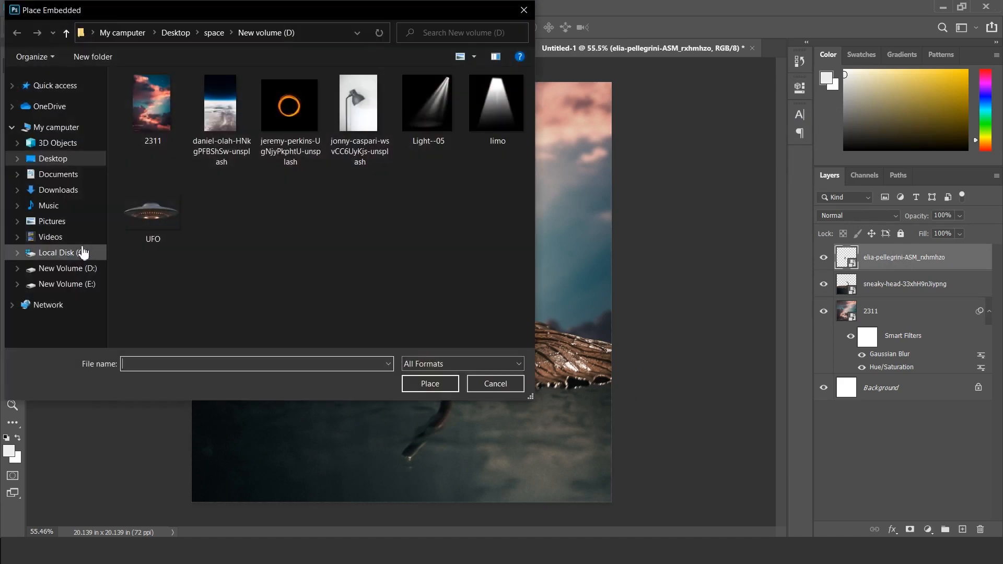
{"action": "left_click", "coordinate": [300, 110]}
{"action": "left_click", "coordinate": [427, 384]}
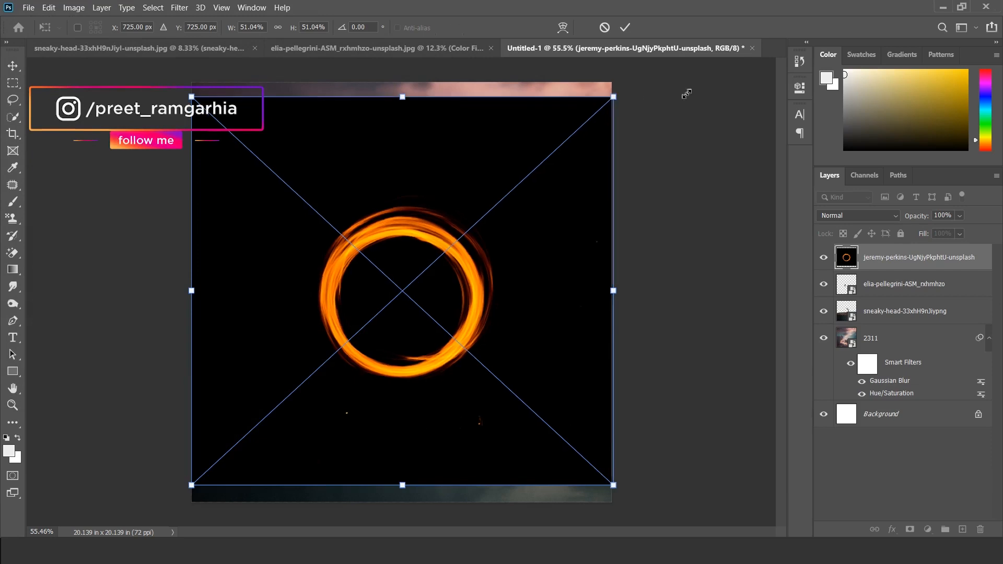
Step: Enlarge and raise the placed ring image, commit it, and set its layer's blend mode to Screen
{"action": "left_click_drag", "start_coordinate": [614, 97], "coordinate": [698, 91]}
{"action": "left_click_drag", "start_coordinate": [525, 330], "coordinate": [487, 284]}
{"action": "key", "text": "Return"}
{"action": "left_click", "coordinate": [859, 215]}
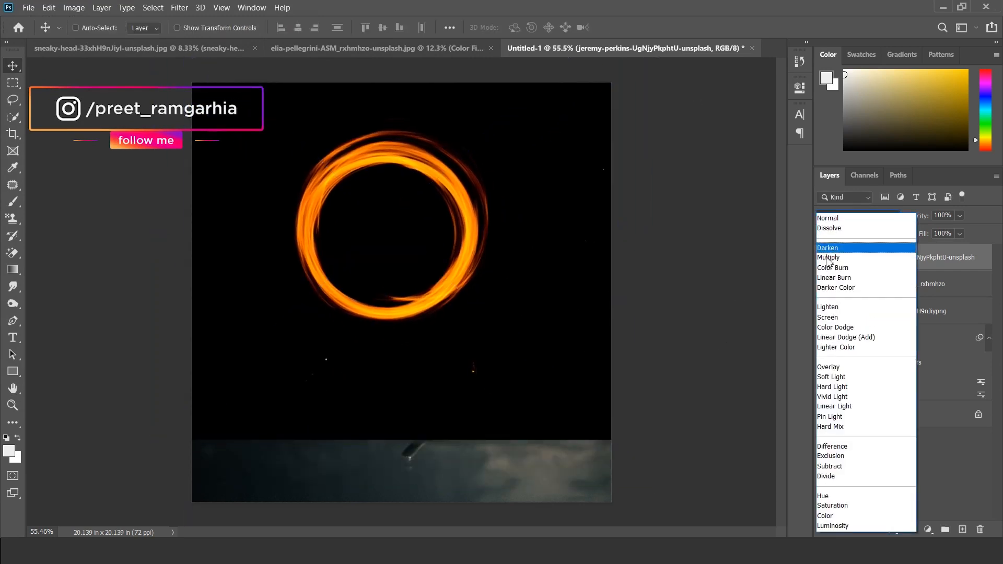
{"action": "left_click", "coordinate": [830, 317]}
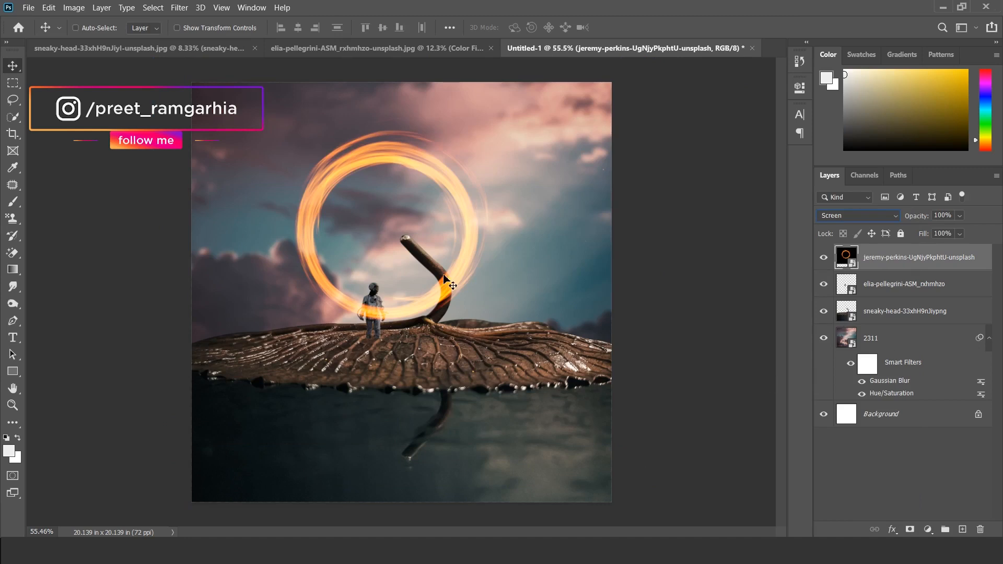
Step: Center and enlarge the glowing ring, and move its layer below the leaf layer so it sits behind the leaf
{"action": "left_click_drag", "start_coordinate": [448, 268], "coordinate": [461, 278]}
{"action": "key", "text": "ctrl+t"}
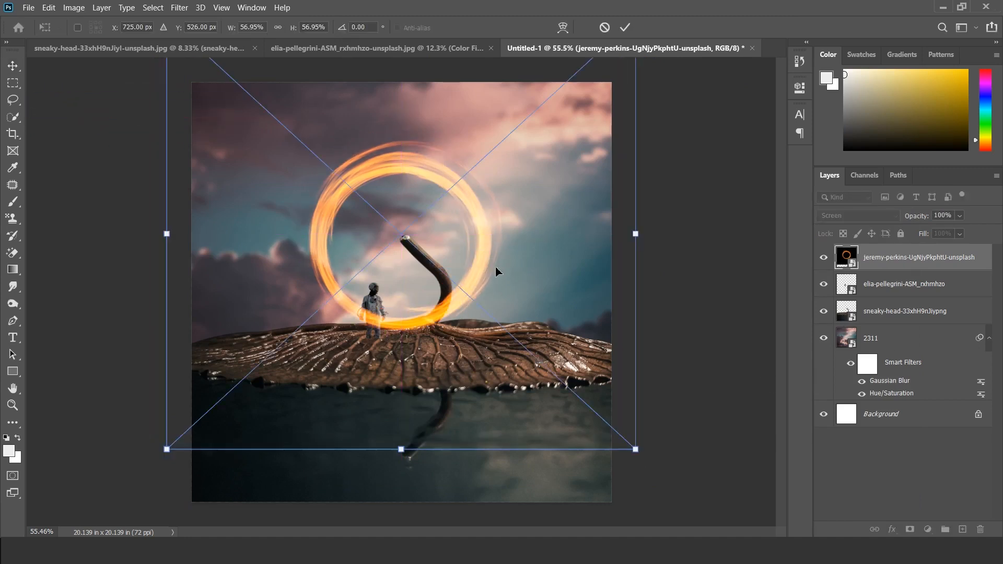
{"action": "left_click_drag", "start_coordinate": [636, 235], "coordinate": [673, 241]}
{"action": "left_click_drag", "start_coordinate": [877, 266], "coordinate": [883, 328]}
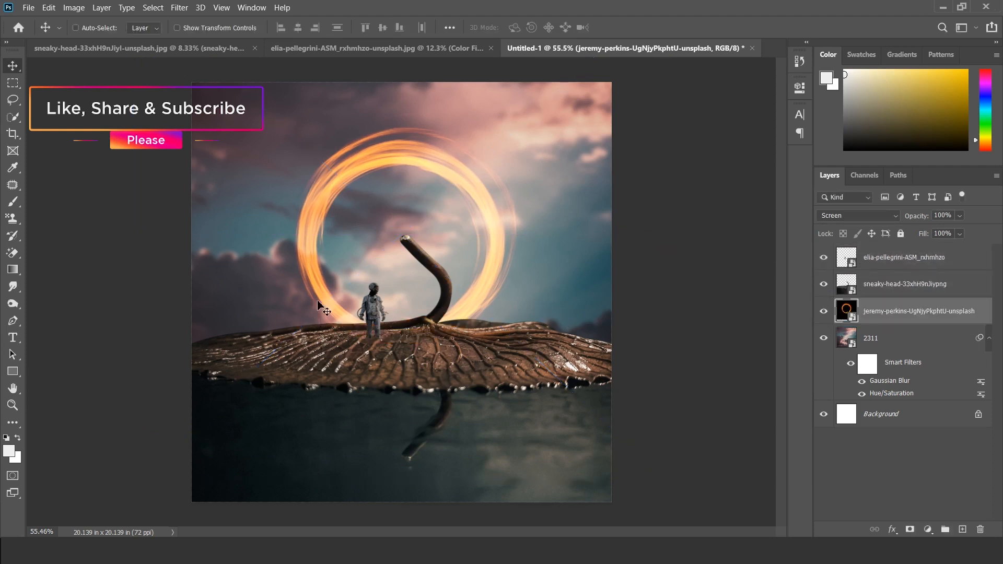
Step: Scale the glowing ring up slightly to 69.38% and apply the transform
{"action": "scroll", "coordinate": [461, 255], "scroll_direction": "up", "scroll_amount": 2}
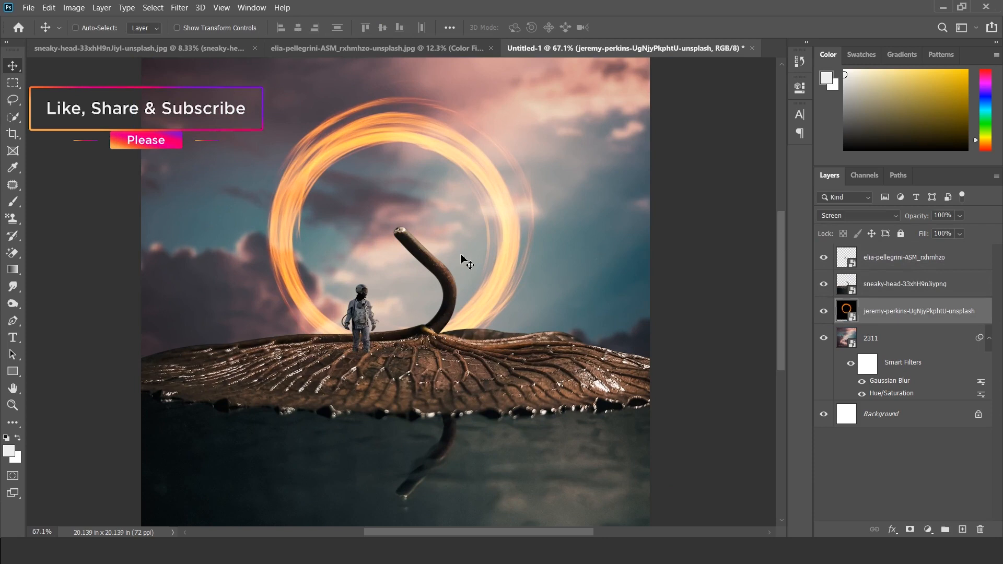
{"action": "key", "text": "ctrl+t"}
{"action": "left_click_drag", "start_coordinate": [725, 232], "coordinate": [741, 237]}
{"action": "key", "text": "Return"}
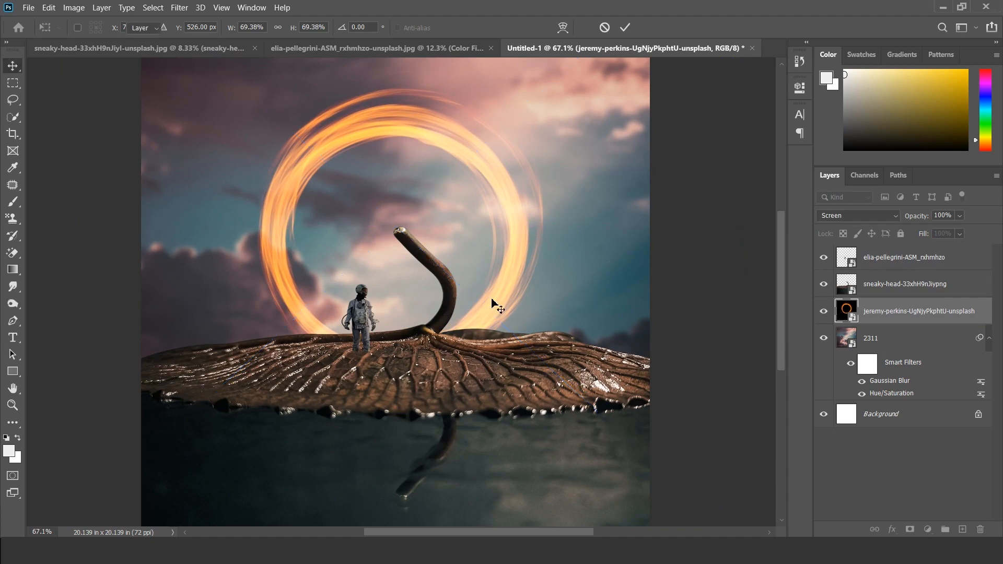
{"action": "scroll", "coordinate": [450, 303], "scroll_direction": "down", "scroll_amount": 2}
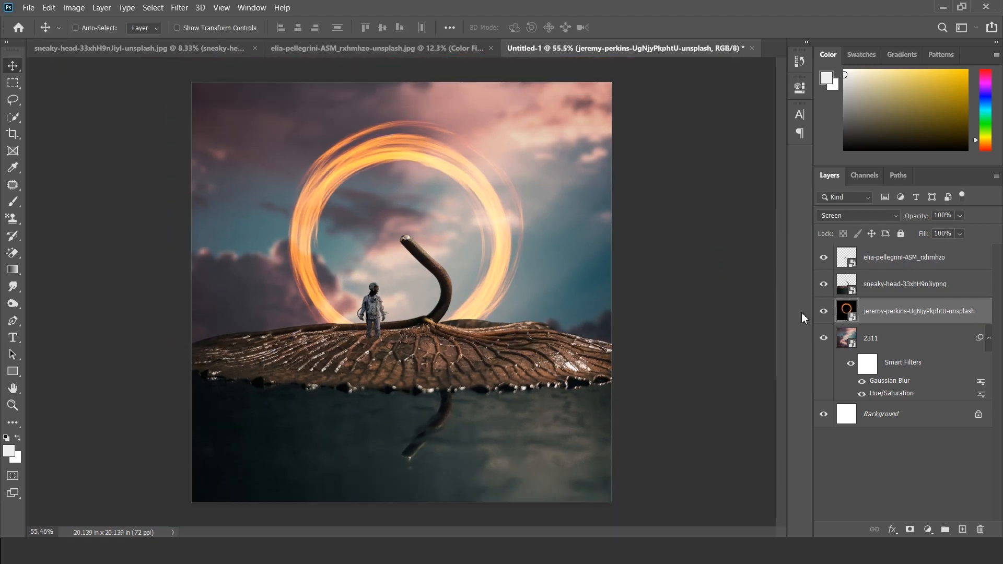
Step: Place the image of Earth's horizon from space as an embedded file directly above the sky layer 2311
{"action": "left_click", "coordinate": [874, 344]}
{"action": "left_click", "coordinate": [28, 8]}
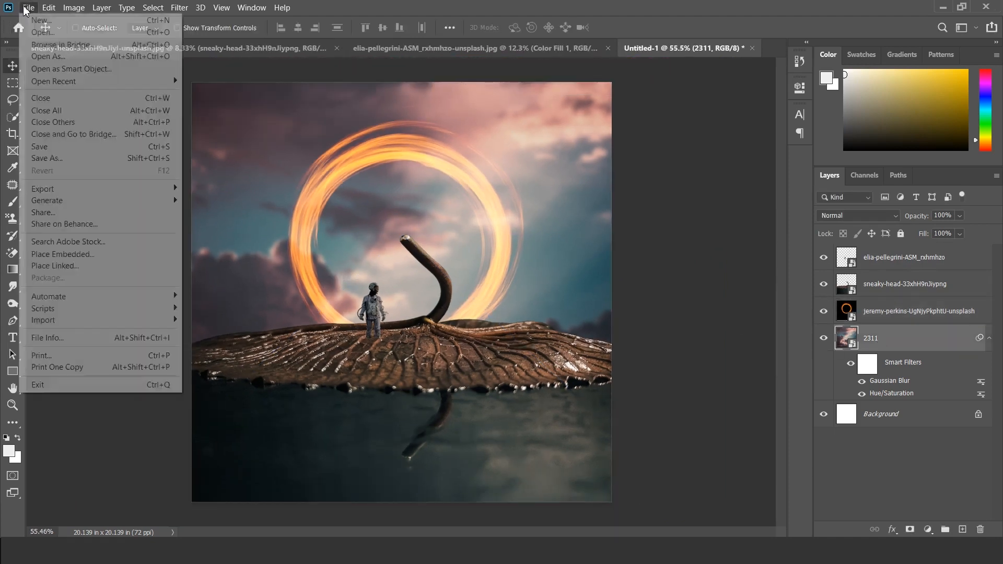
{"action": "left_click", "coordinate": [68, 256]}
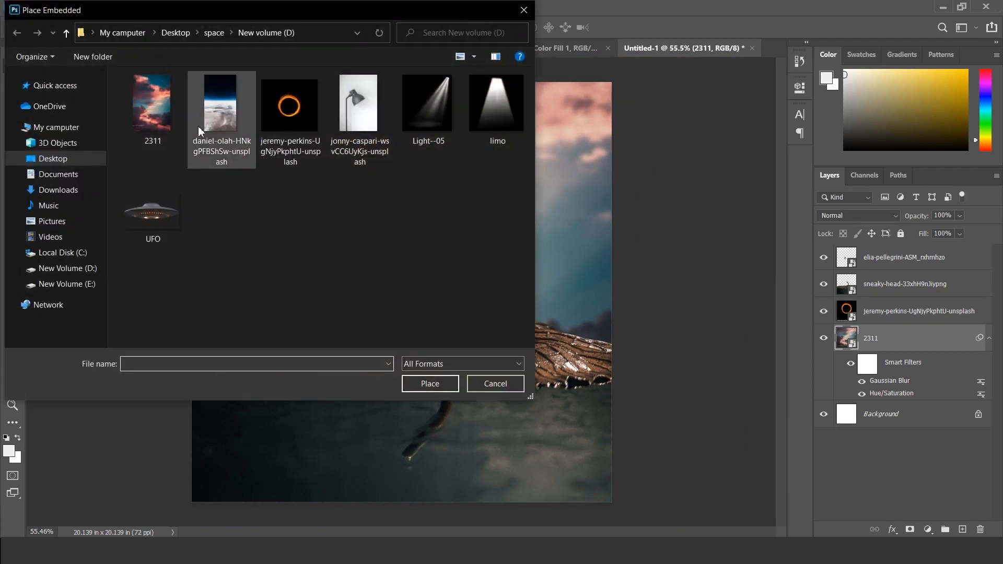
{"action": "left_click", "coordinate": [222, 121]}
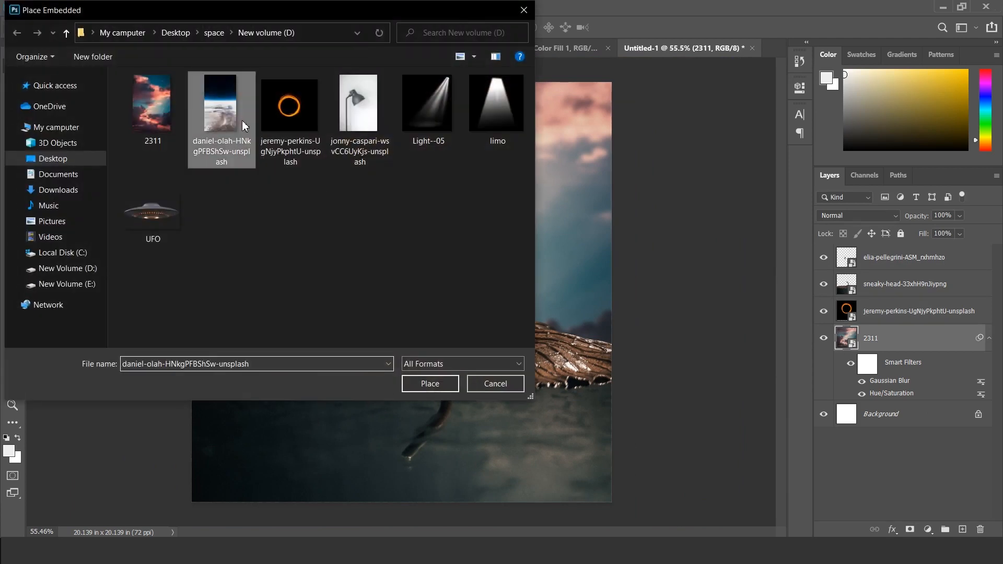
{"action": "left_click", "coordinate": [441, 385]}
Step: Scale the Earth horizon image to 17.49%, position it behind the ring's opening, and apply the transform
{"action": "left_click_drag", "start_coordinate": [476, 338], "coordinate": [483, 300]}
{"action": "left_click_drag", "start_coordinate": [525, 255], "coordinate": [500, 256]}
{"action": "left_click_drag", "start_coordinate": [458, 278], "coordinate": [462, 285]}
{"action": "key", "text": "Return"}
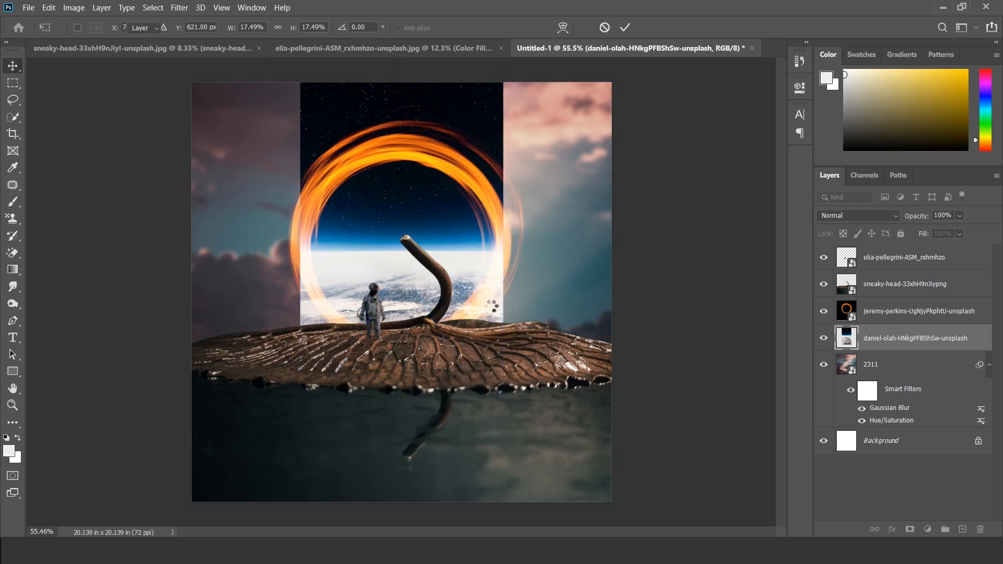
Step: Trace a circular Pen path around the ring's inner edge, convert it to a selection, and mask the Earth image with it
{"action": "scroll", "coordinate": [462, 295], "scroll_direction": "up", "scroll_amount": 3}
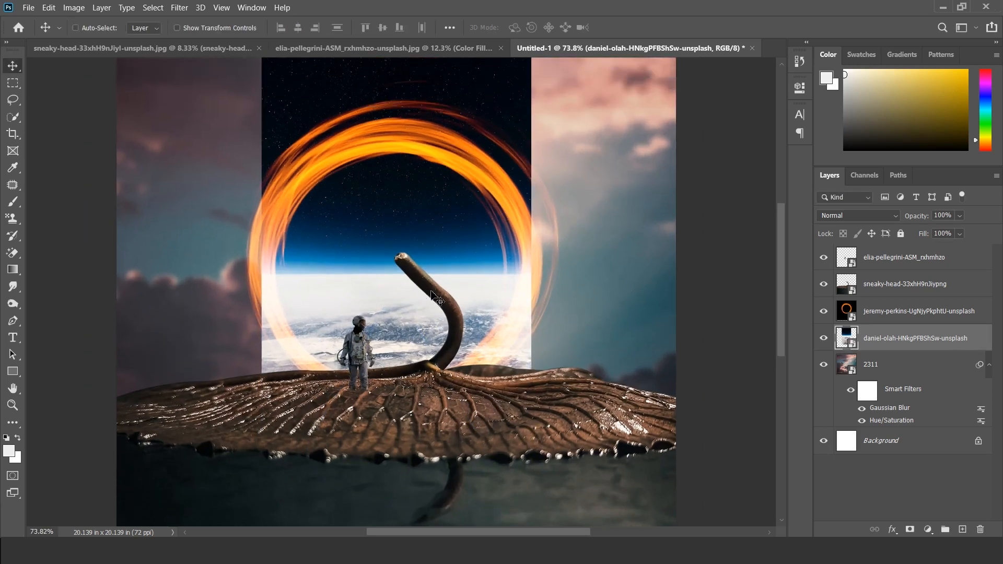
{"action": "key", "text": "p"}
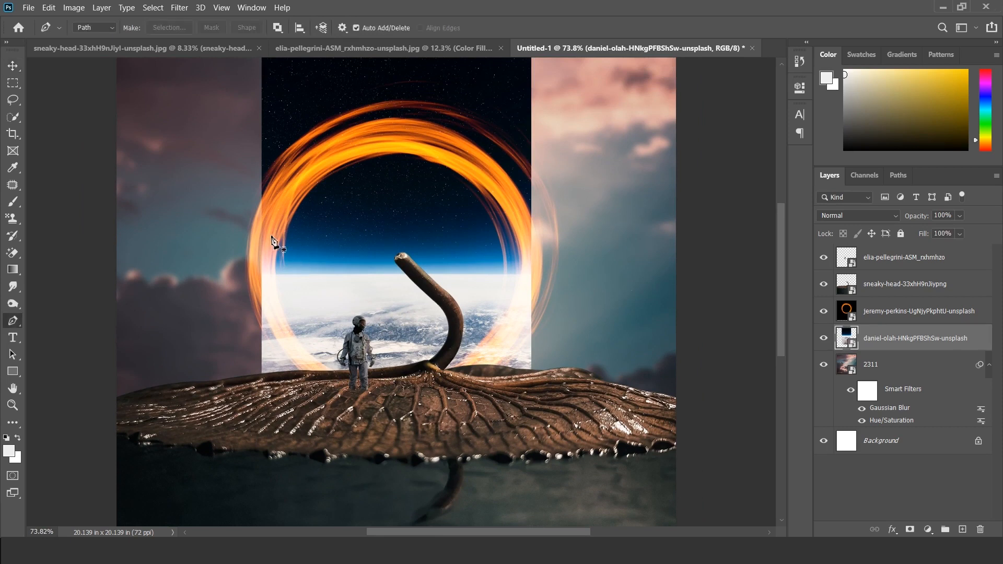
{"action": "left_click", "coordinate": [270, 236]}
{"action": "left_click_drag", "start_coordinate": [414, 146], "coordinate": [539, 156]}
{"action": "left_click_drag", "start_coordinate": [519, 318], "coordinate": [503, 364]}
{"action": "left_click_drag", "start_coordinate": [322, 377], "coordinate": [225, 316]}
{"action": "left_click", "coordinate": [270, 237]}
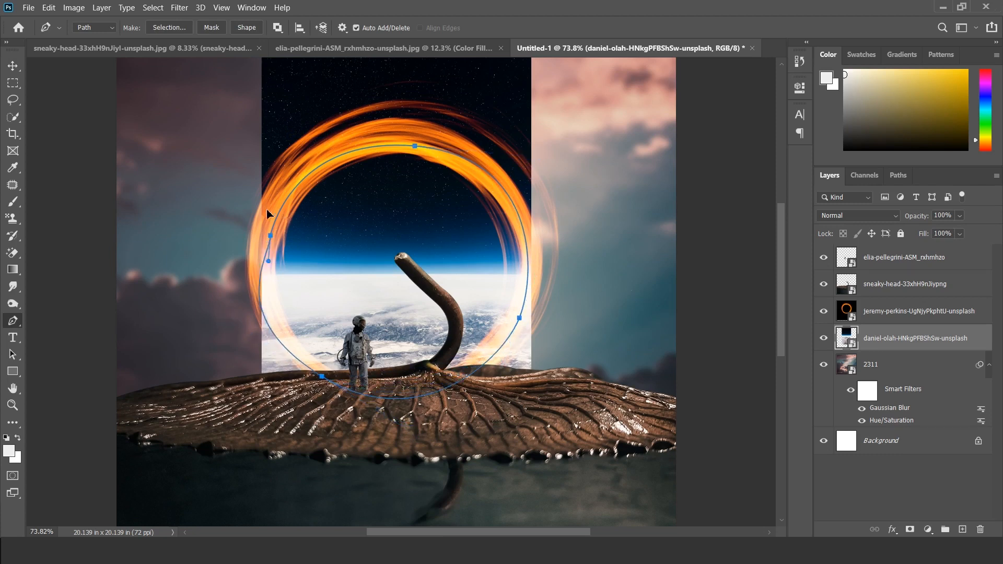
{"action": "key", "text": "ctrl+Return"}
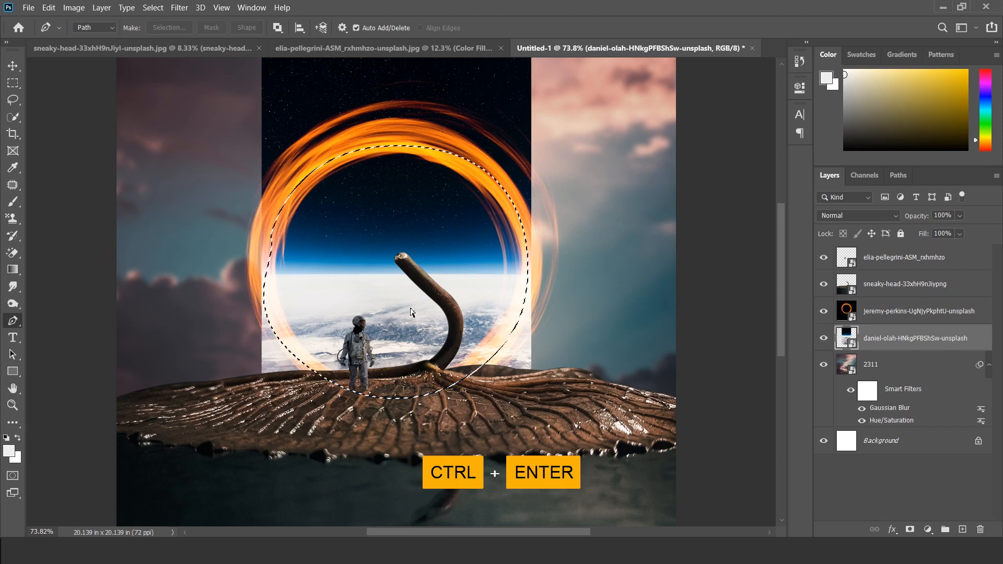
{"action": "left_click", "coordinate": [910, 530]}
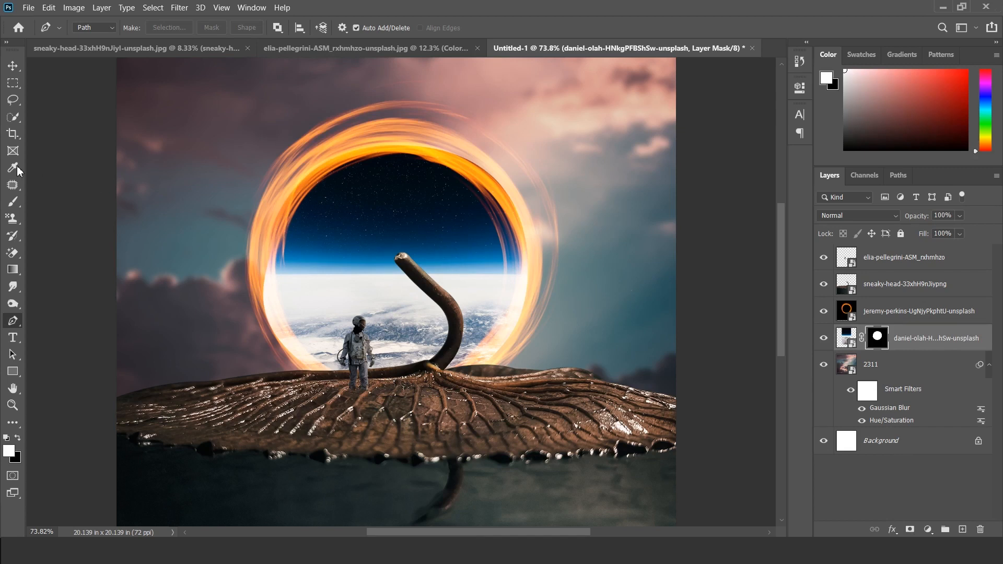
Step: Paint black on the Earth image's mask with the Brush at 100% opacity to clean up spill around the ring
{"action": "left_click", "coordinate": [13, 201]}
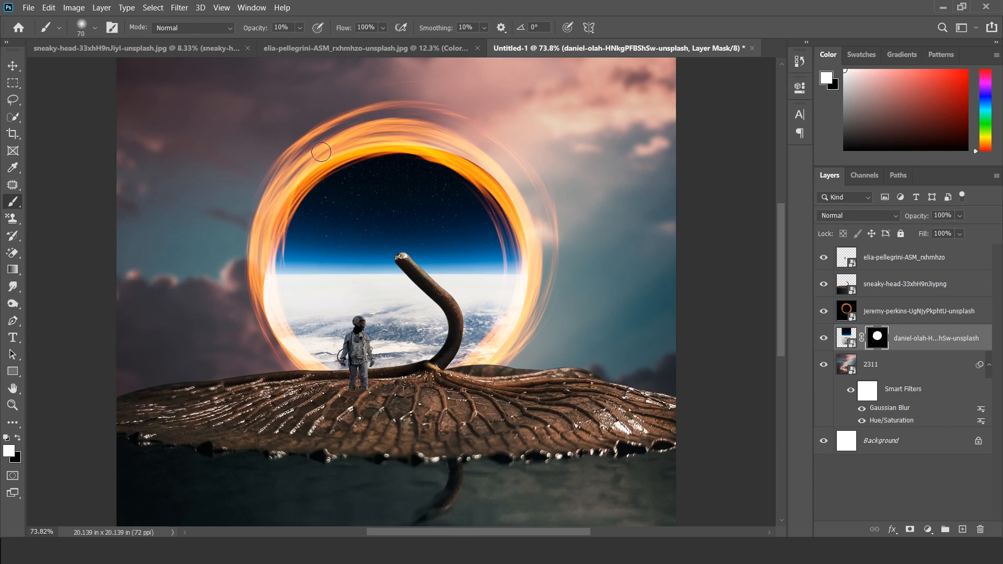
{"action": "left_click", "coordinate": [301, 28]}
{"action": "left_click_drag", "start_coordinate": [304, 42], "coordinate": [359, 43]}
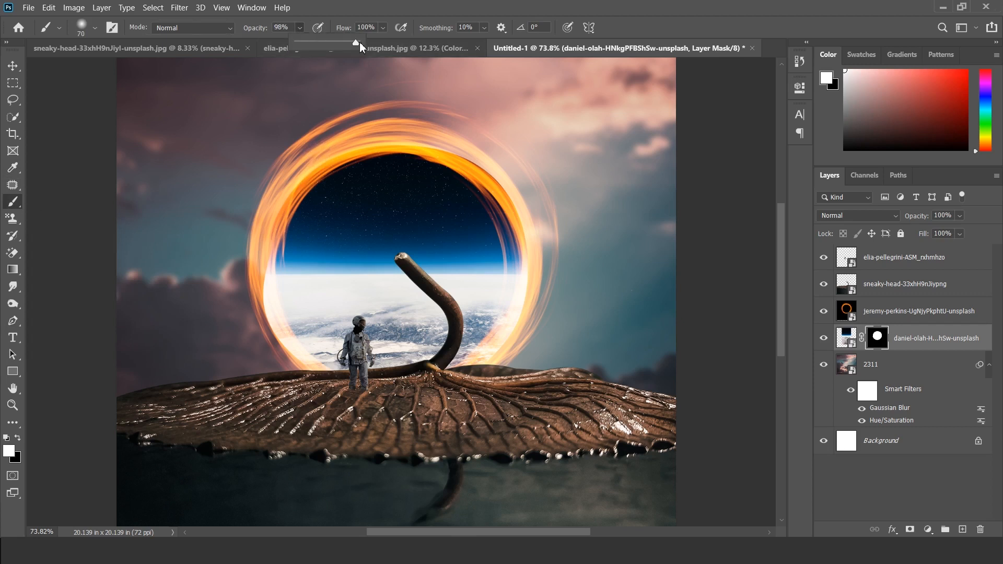
{"action": "left_click", "coordinate": [18, 440]}
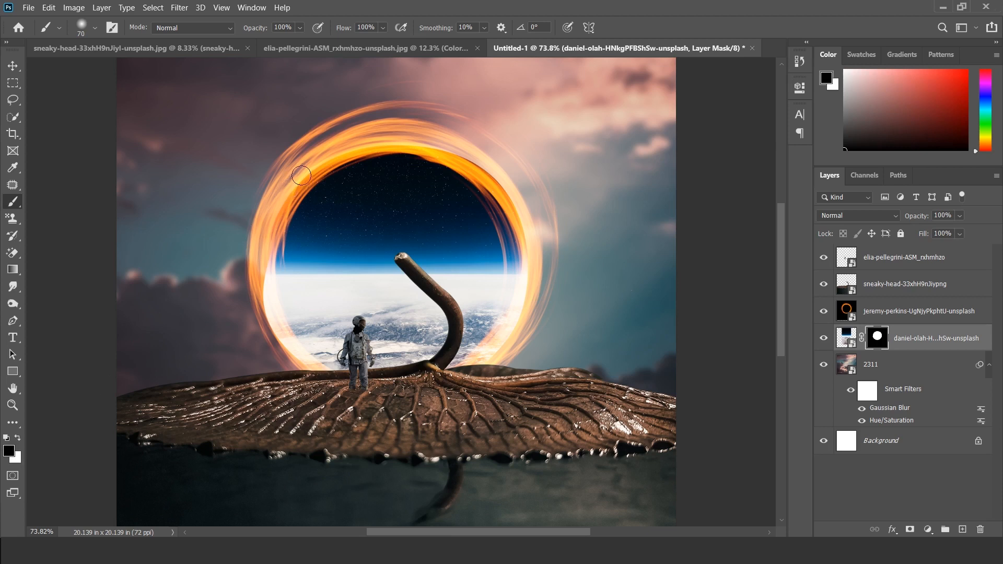
{"action": "mouse_move", "coordinate": [432, 134]}
{"action": "left_mouse_down"}
{"action": "mouse_move", "coordinate": [489, 168]}
{"action": "mouse_move", "coordinate": [536, 240]}
{"action": "mouse_move", "coordinate": [426, 143]}
{"action": "mouse_move", "coordinate": [354, 145]}
{"action": "mouse_move", "coordinate": [298, 160]}
{"action": "mouse_move", "coordinate": [260, 218]}
{"action": "left_mouse_up"}
{"action": "mouse_move", "coordinate": [256, 299]}
{"action": "left_mouse_down"}
{"action": "mouse_move", "coordinate": [266, 327]}
{"action": "mouse_move", "coordinate": [248, 282]}
{"action": "mouse_move", "coordinate": [263, 302]}
{"action": "mouse_move", "coordinate": [259, 281]}
{"action": "mouse_move", "coordinate": [266, 330]}
{"action": "mouse_move", "coordinate": [306, 367]}
{"action": "left_mouse_up"}
{"action": "mouse_move", "coordinate": [469, 370]}
{"action": "left_mouse_down"}
{"action": "mouse_move", "coordinate": [507, 337]}
{"action": "mouse_move", "coordinate": [534, 275]}
{"action": "mouse_move", "coordinate": [502, 355]}
{"action": "left_mouse_up"}
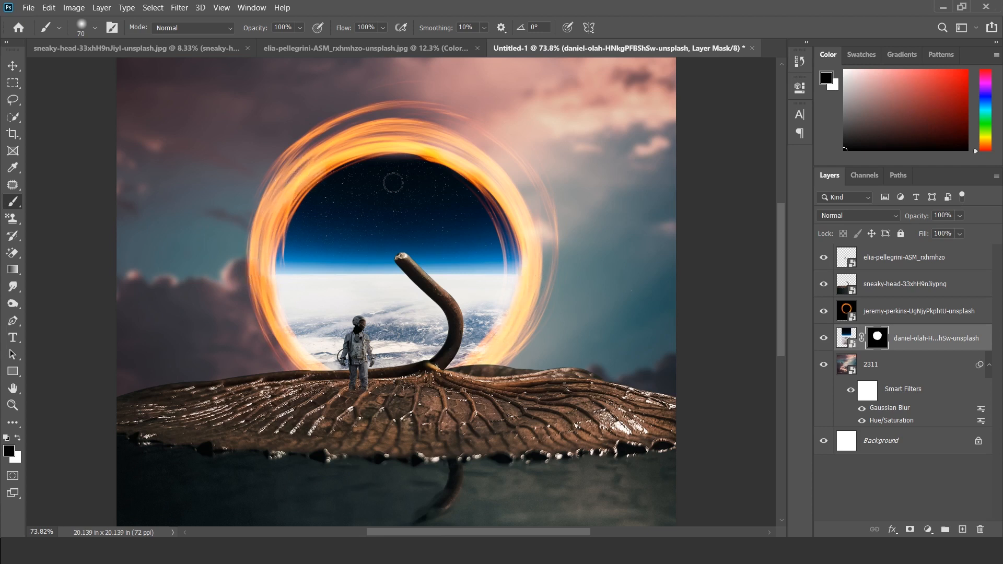
{"action": "key", "text": "v"}
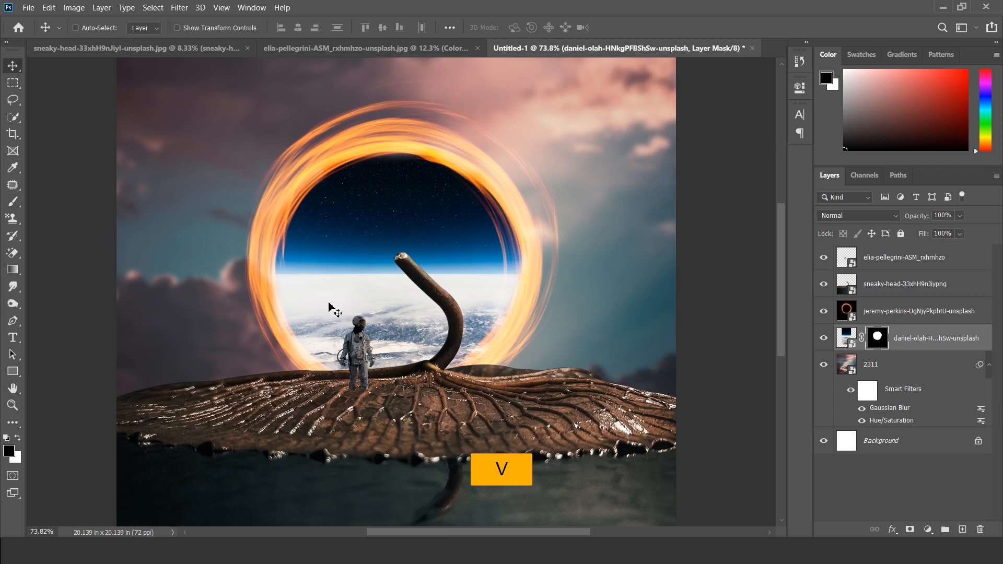
{"action": "scroll", "coordinate": [371, 240], "scroll_direction": "up", "scroll_amount": 1}
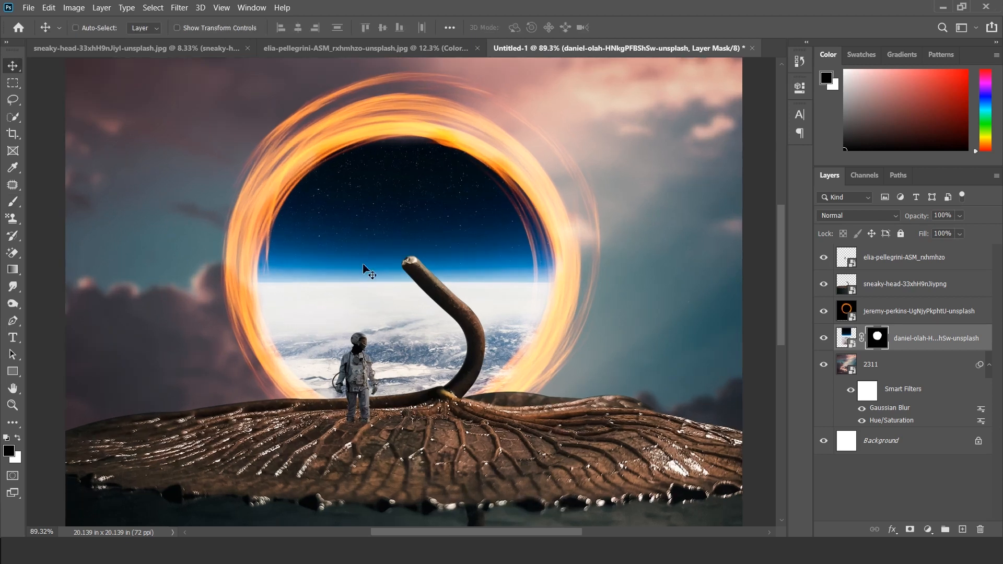
{"action": "scroll", "coordinate": [371, 266], "scroll_direction": "down", "scroll_amount": 1}
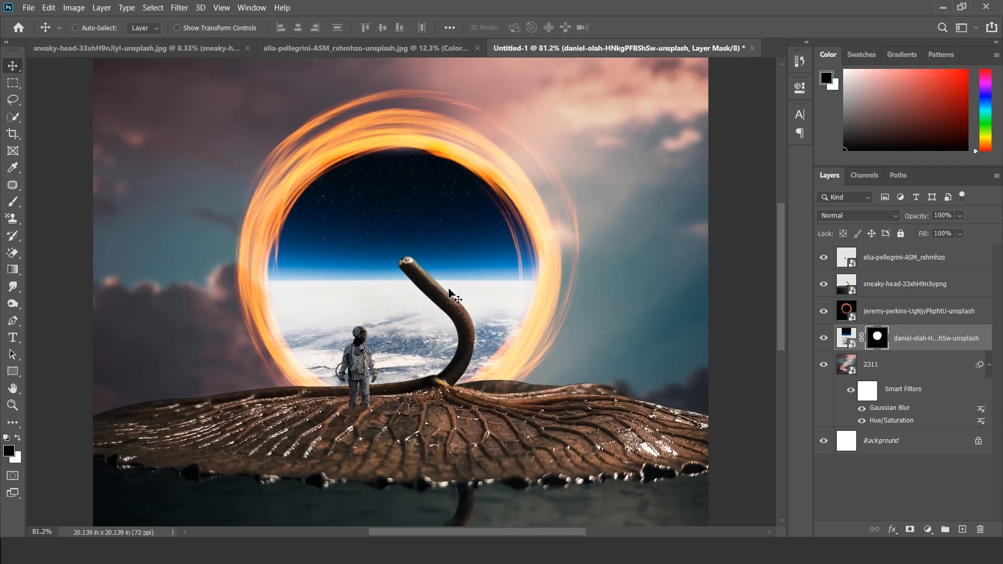
Step: On the leaf layer, trace a Pen path up the inner edge of the curved stem, around its tip and down the outer edge
{"action": "left_click", "coordinate": [871, 291]}
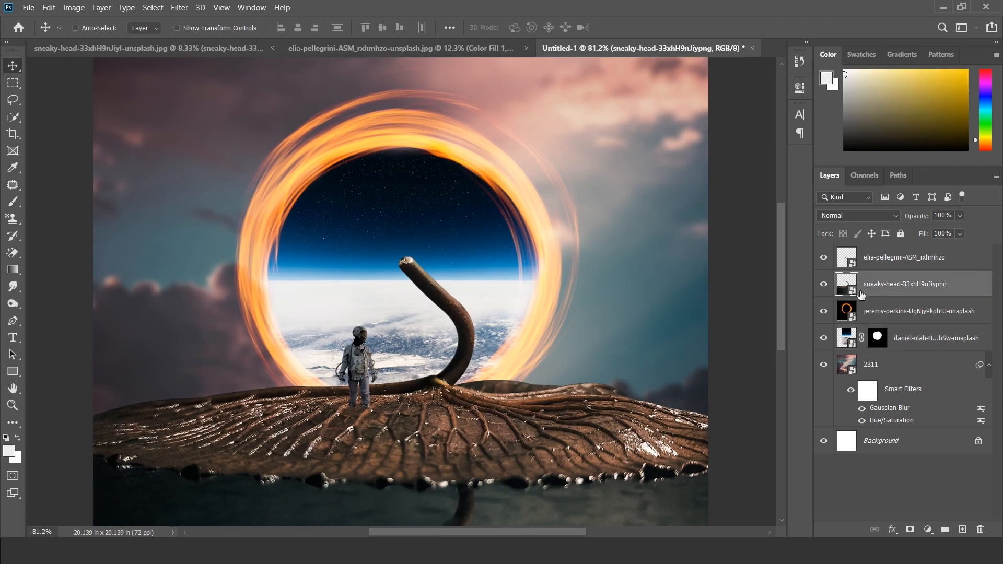
{"action": "left_click", "coordinate": [14, 322]}
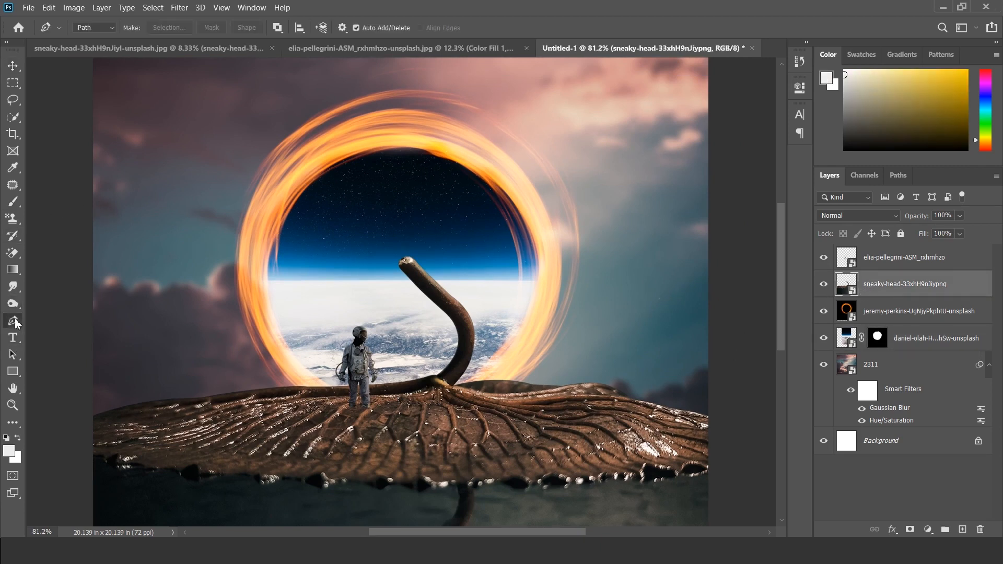
{"action": "scroll", "coordinate": [423, 267], "scroll_direction": "up", "scroll_amount": 5}
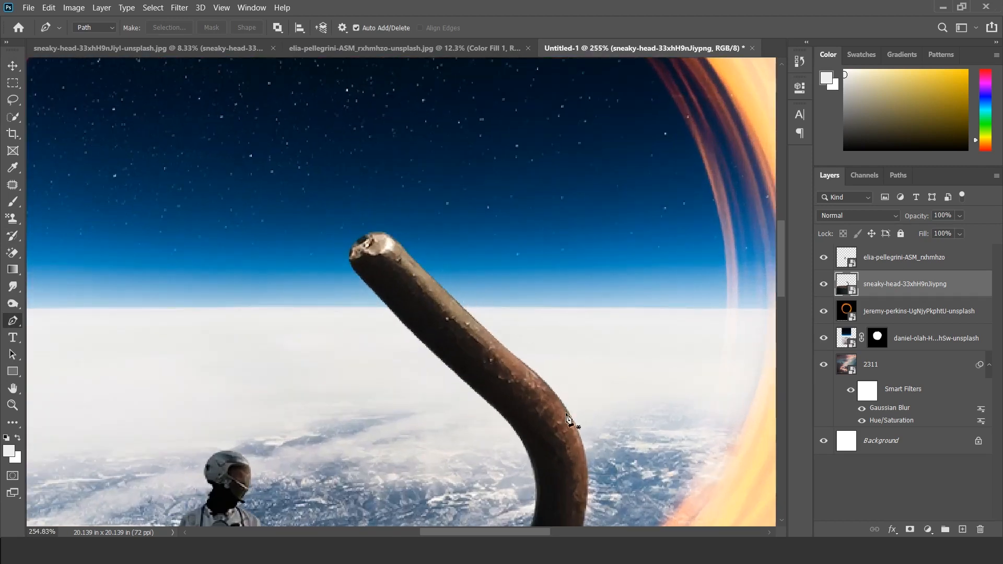
{"action": "scroll", "coordinate": [576, 421], "scroll_direction": "down", "scroll_amount": 2}
{"action": "scroll", "coordinate": [599, 421], "scroll_direction": "down", "scroll_amount": 1}
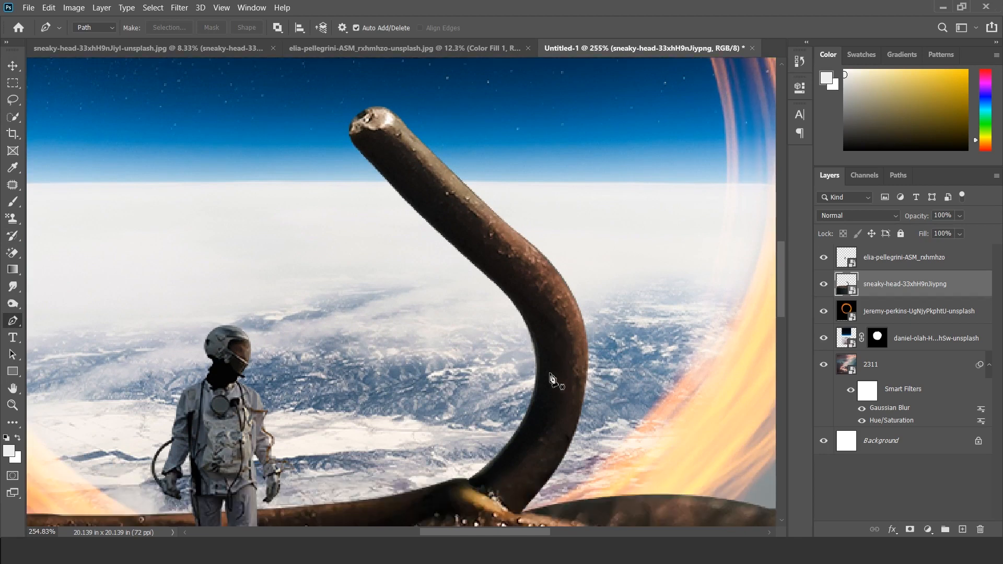
{"action": "left_click", "coordinate": [522, 424]}
{"action": "left_click_drag", "start_coordinate": [501, 289], "coordinate": [438, 226]}
{"action": "left_click_drag", "start_coordinate": [396, 190], "coordinate": [359, 153]}
{"action": "left_click_drag", "start_coordinate": [355, 116], "coordinate": [411, 132]}
{"action": "left_click_drag", "start_coordinate": [485, 202], "coordinate": [502, 219]}
{"action": "left_click", "coordinate": [486, 202], "text": "alt"}
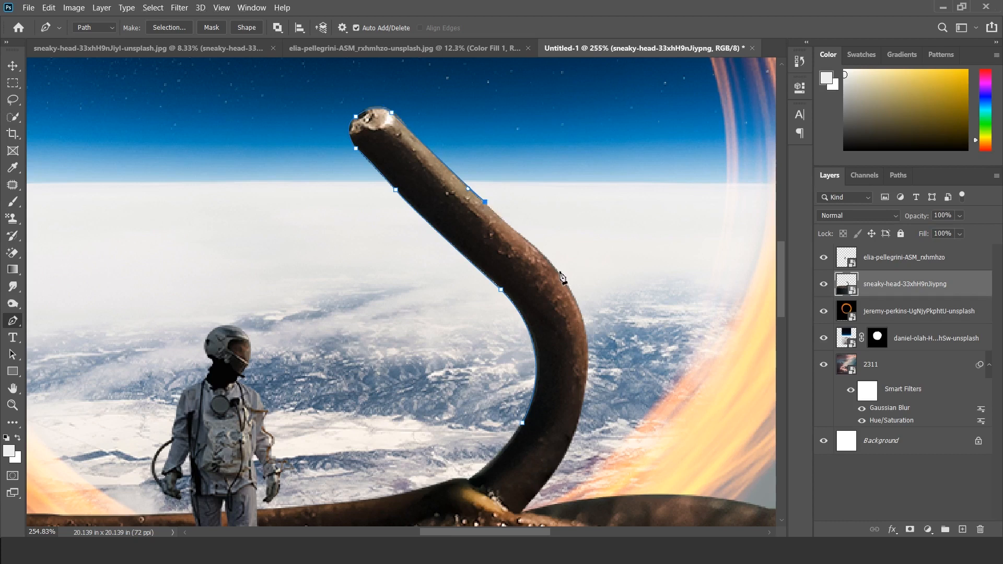
Step: Continue the path down the stem's outer curve, close it above the stem's base, and convert it to a selection
{"action": "left_click_drag", "start_coordinate": [538, 248], "coordinate": [556, 258]}
{"action": "scroll", "coordinate": [596, 330], "scroll_direction": "down", "scroll_amount": 2}
{"action": "left_click_drag", "start_coordinate": [584, 335], "coordinate": [538, 435]}
{"action": "left_click", "coordinate": [523, 360]}
{"action": "key", "text": "ctrl+Return"}
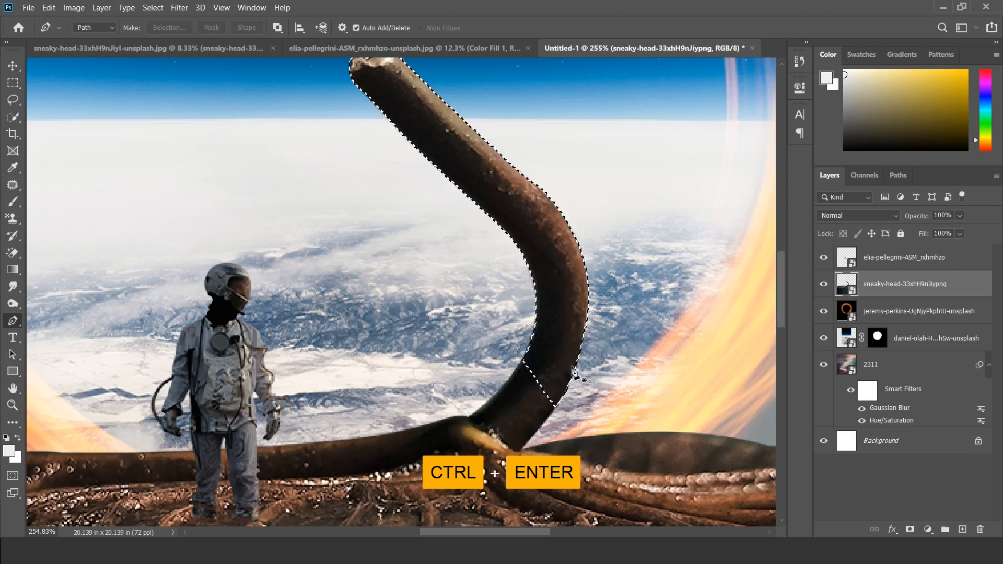
Step: Sample the ring's orange, shift the foreground color to a more saturated yellow, and add a new layer above the leaf layer
{"action": "scroll", "coordinate": [515, 368], "scroll_direction": "down", "scroll_amount": 5}
{"action": "scroll", "coordinate": [514, 369], "scroll_direction": "down", "scroll_amount": 1}
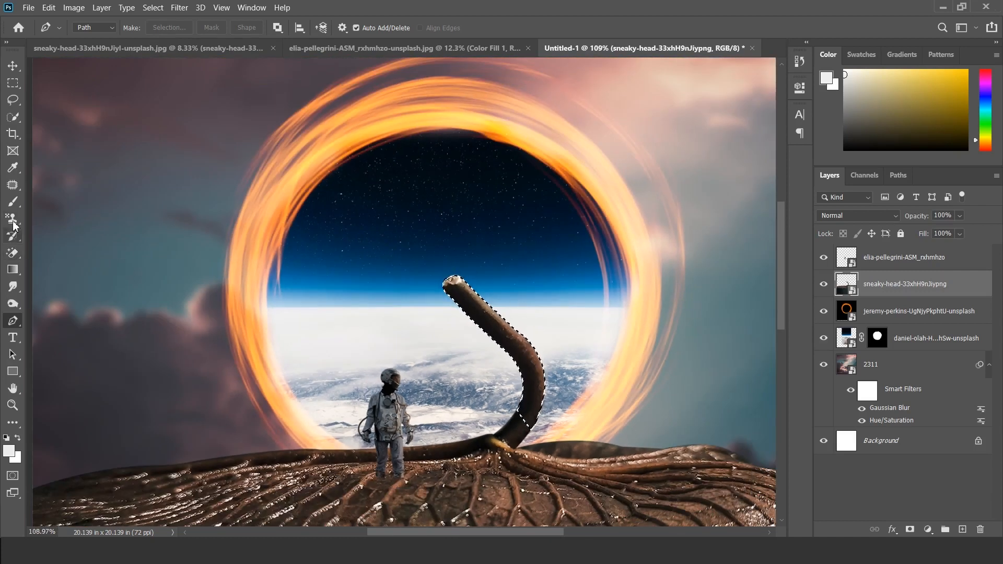
{"action": "left_click", "coordinate": [13, 168]}
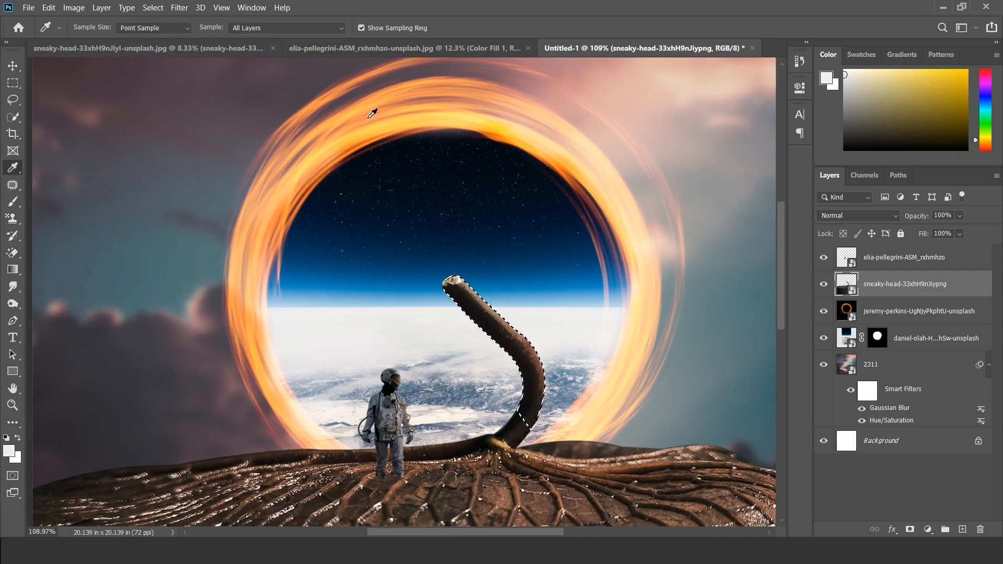
{"action": "left_click", "coordinate": [391, 125]}
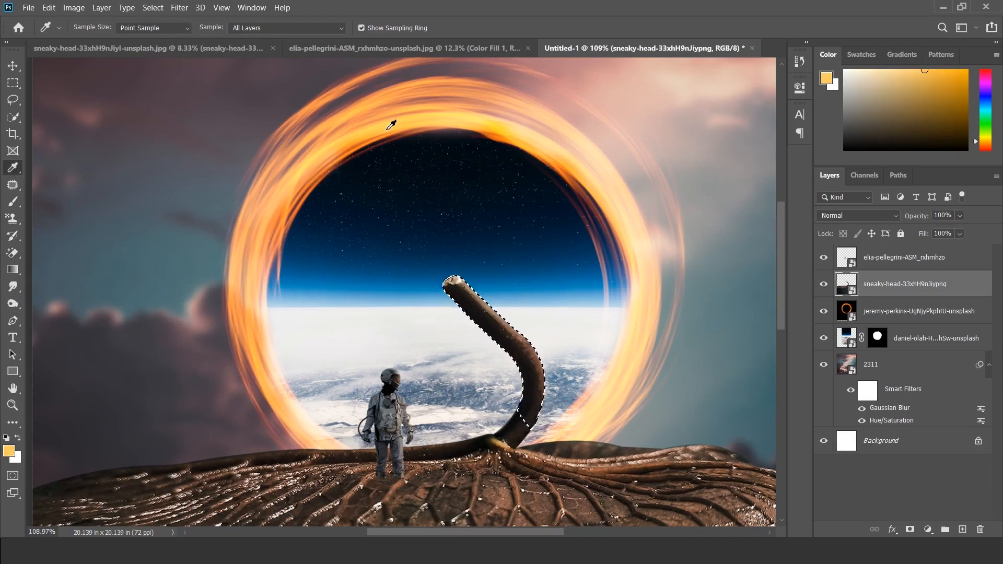
{"action": "left_click", "coordinate": [8, 452]}
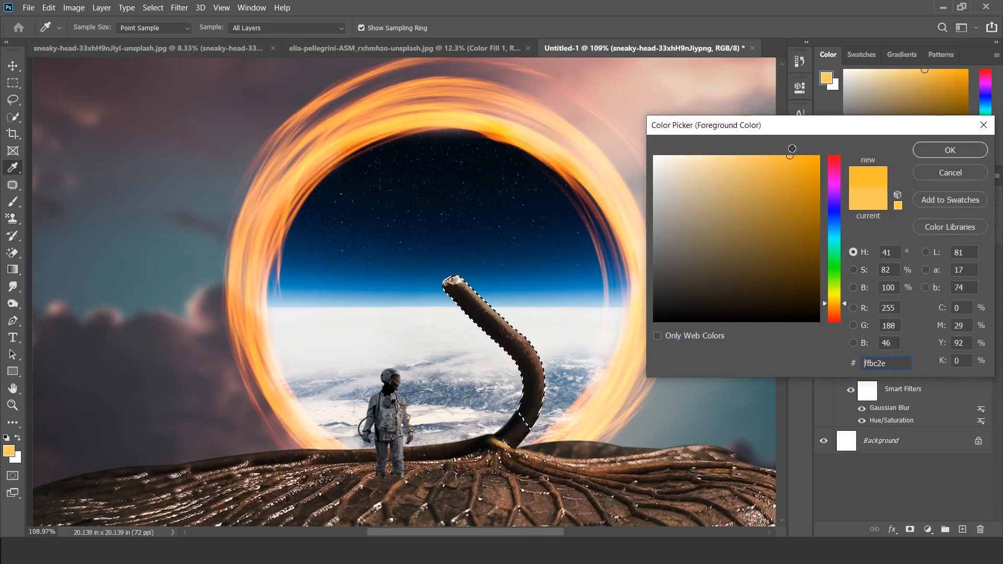
{"action": "left_click_drag", "start_coordinate": [801, 147], "coordinate": [805, 147]}
{"action": "left_click_drag", "start_coordinate": [842, 306], "coordinate": [842, 301]}
{"action": "left_click", "coordinate": [937, 156]}
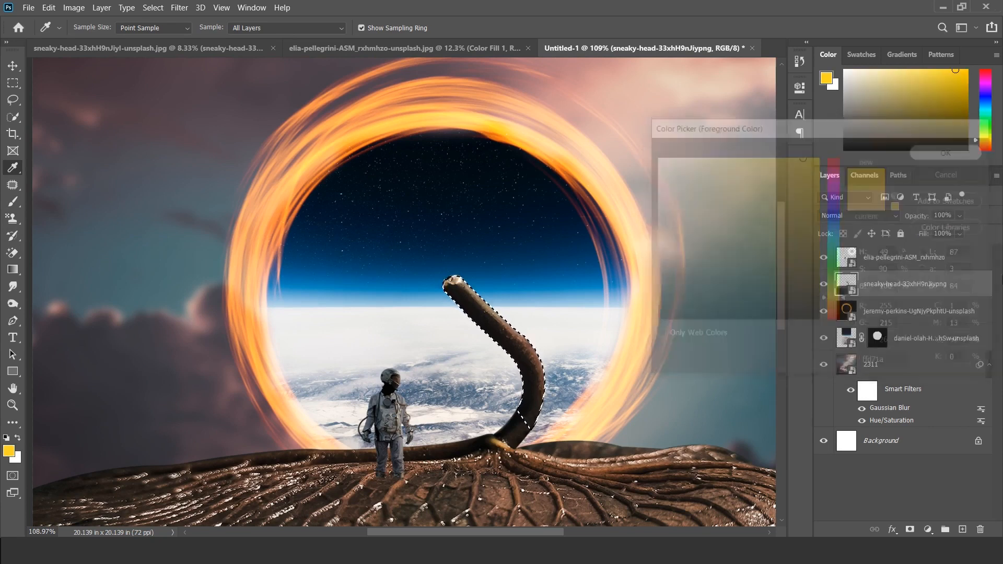
{"action": "left_click", "coordinate": [963, 528]}
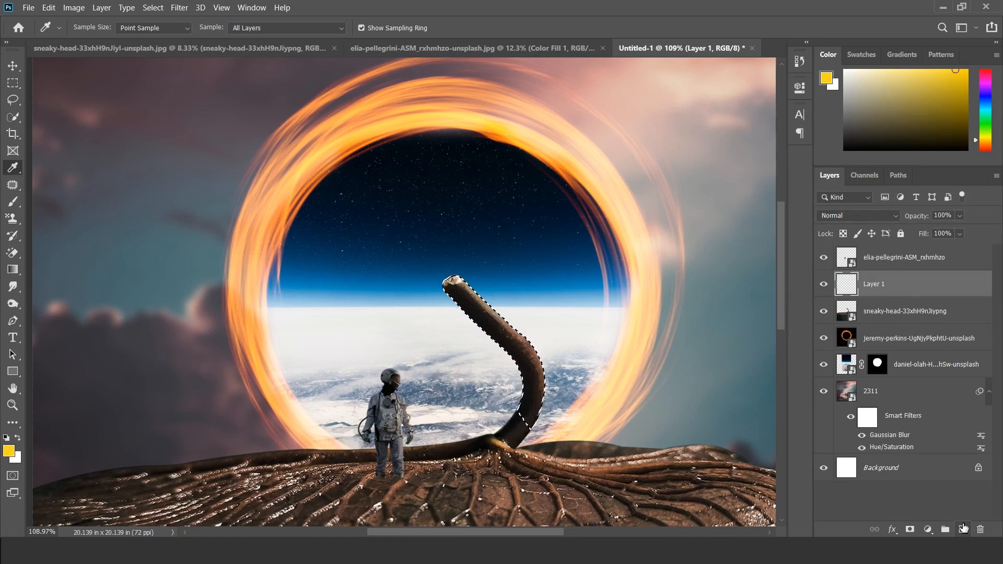
Step: Fill the stem selection on Layer 1 with the yellow foreground color, deselect it, and set the layer's blend mode to Overlay
{"action": "key", "text": "alt+BackSpace"}
{"action": "key", "text": "ctrl+d"}
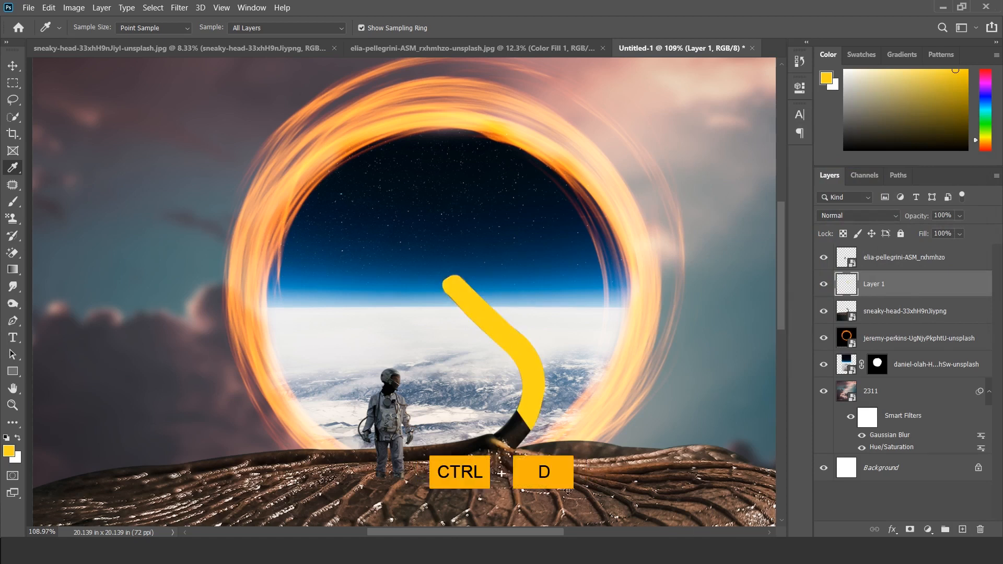
{"action": "key", "text": "v"}
{"action": "left_click", "coordinate": [870, 219]}
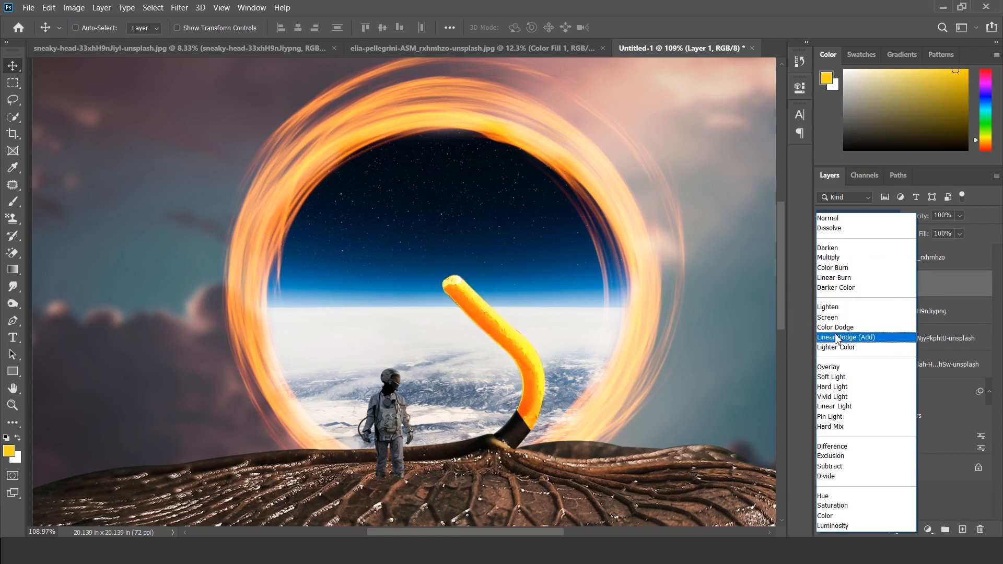
{"action": "left_click", "coordinate": [835, 371]}
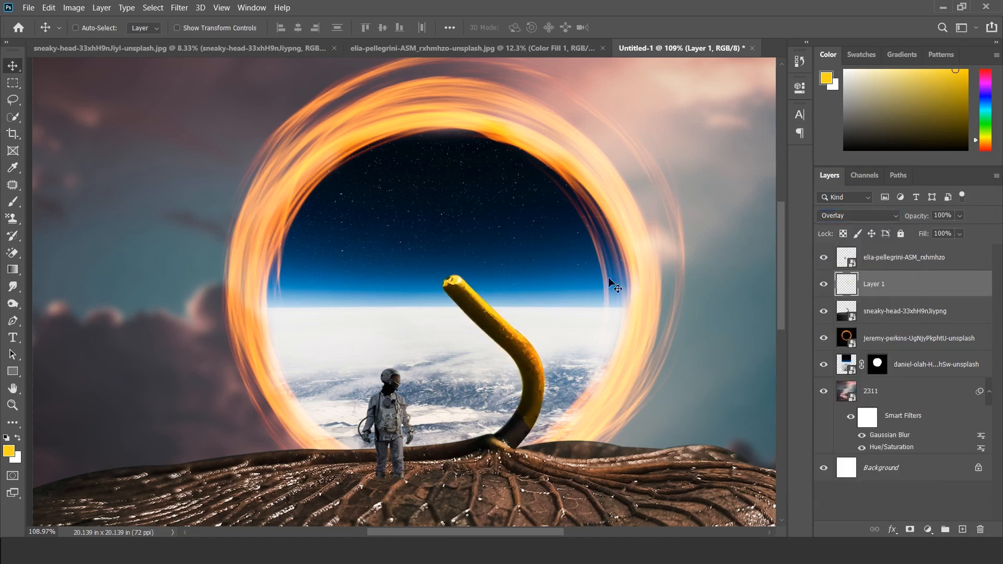
Step: Shift the foreground color to a slightly more orange yellow with a hue of about 45° and recolor the stem fill with it
{"action": "left_click", "coordinate": [9, 452]}
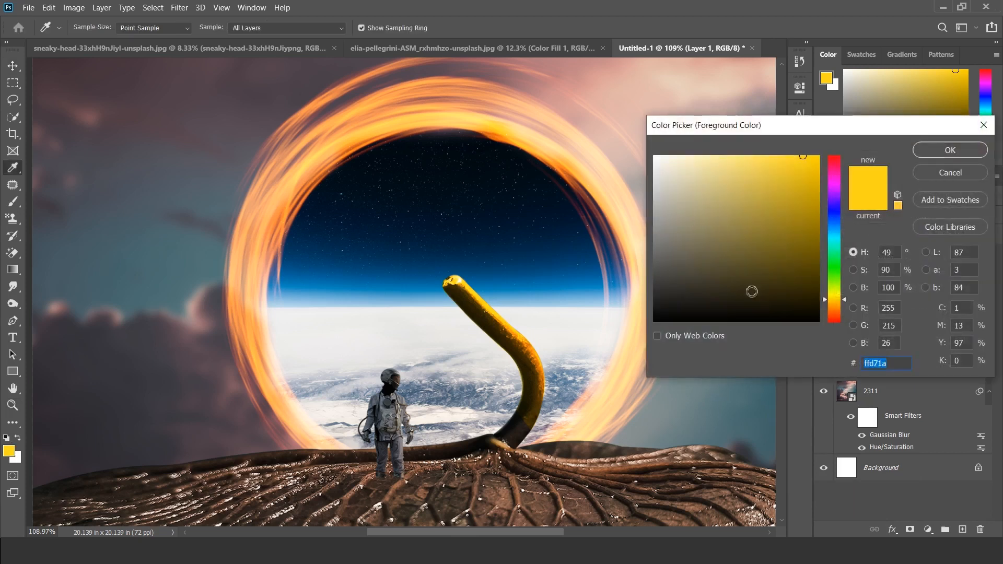
{"action": "left_click_drag", "start_coordinate": [845, 303], "coordinate": [846, 305]}
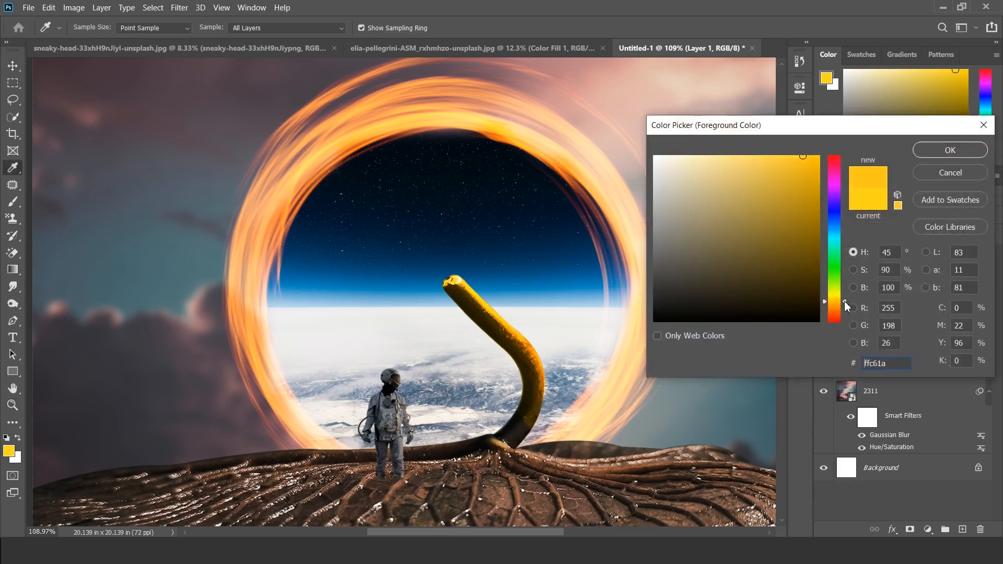
{"action": "left_click", "coordinate": [950, 151]}
{"action": "key", "text": "v"}
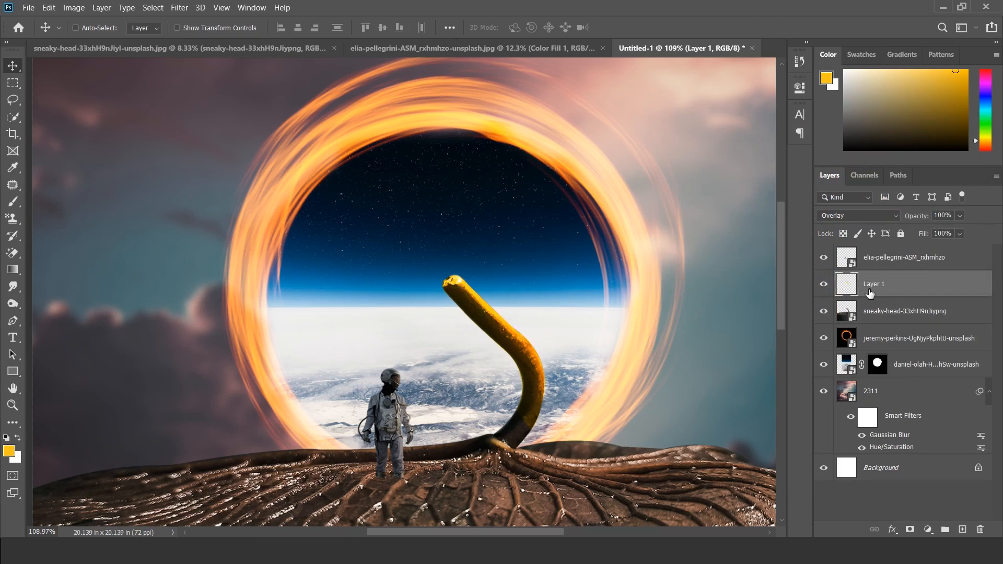
{"action": "scroll", "coordinate": [428, 294], "scroll_direction": "down", "scroll_amount": 3}
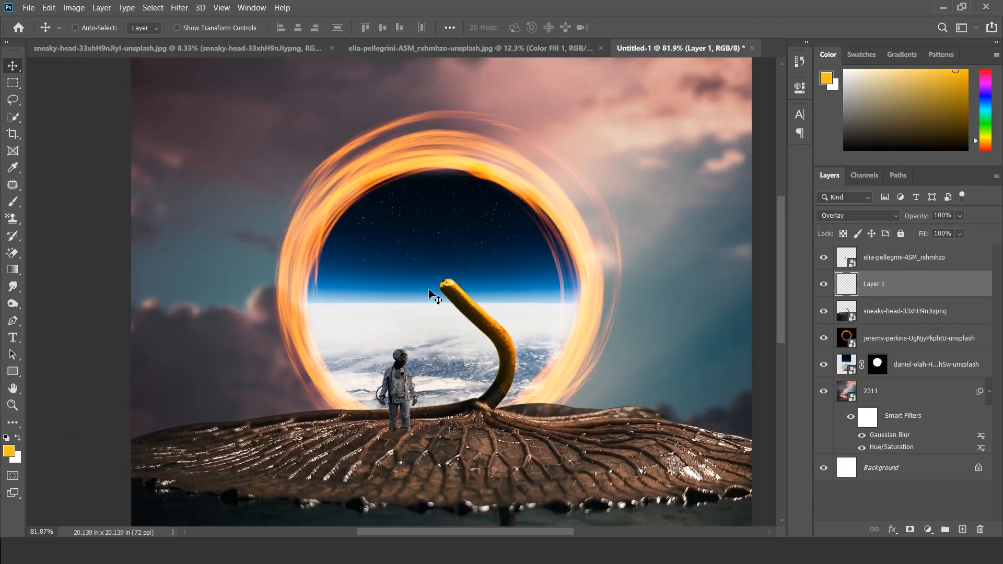
Step: Lower Layer 1's opacity to 72%, add a layer mask to it, and reset the colors to default black and white
{"action": "left_click", "coordinate": [959, 216]}
{"action": "mouse_move", "coordinate": [972, 231]}
{"action": "left_mouse_down"}
{"action": "mouse_move", "coordinate": [930, 229]}
{"action": "mouse_move", "coordinate": [977, 231]}
{"action": "left_mouse_up"}
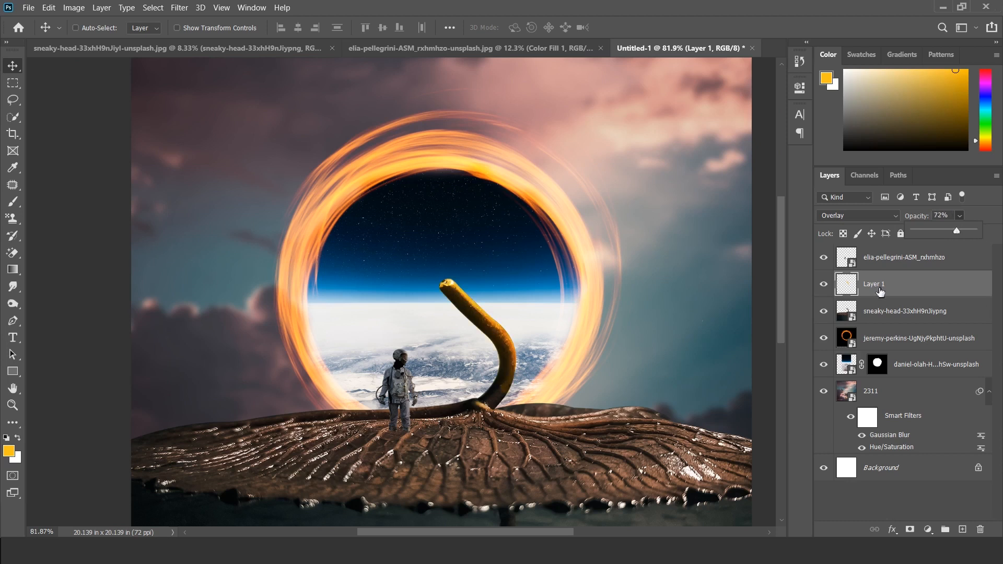
{"action": "left_click", "coordinate": [910, 529]}
{"action": "key", "text": "d"}
{"action": "scroll", "coordinate": [428, 329], "scroll_direction": "up", "scroll_amount": 6}
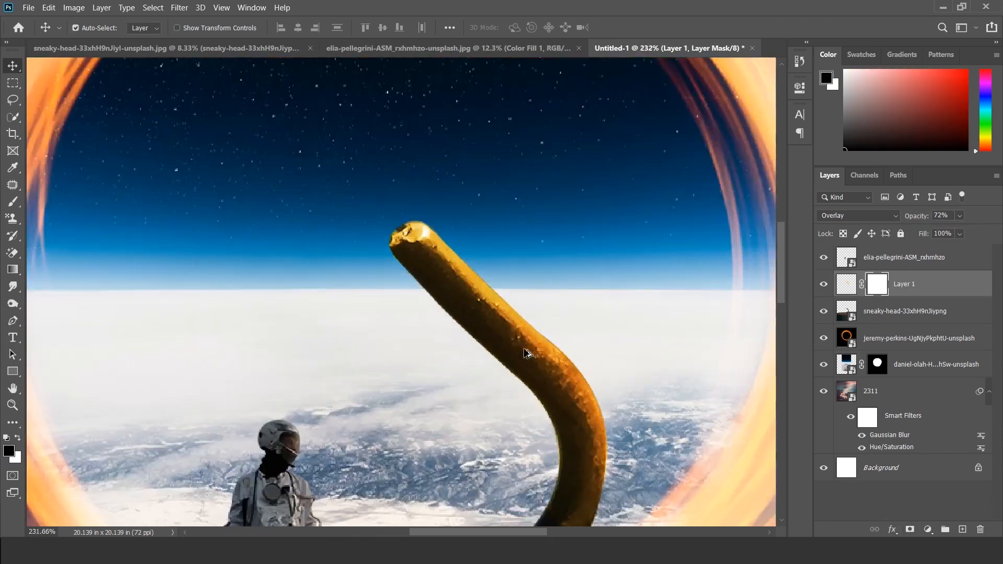
Step: Set the Brush to 25% opacity and paint black on Layer 1's mask along the stem to soften its yellow glow
{"action": "key", "text": "b"}
{"action": "mouse_move", "coordinate": [408, 258]}
{"action": "left_mouse_down"}
{"action": "mouse_move", "coordinate": [475, 302]}
{"action": "mouse_move", "coordinate": [533, 373]}
{"action": "left_mouse_up"}
{"action": "key", "text": "ctrl+z"}
{"action": "left_click", "coordinate": [300, 27]}
{"action": "left_click_drag", "start_coordinate": [305, 40], "coordinate": [271, 42]}
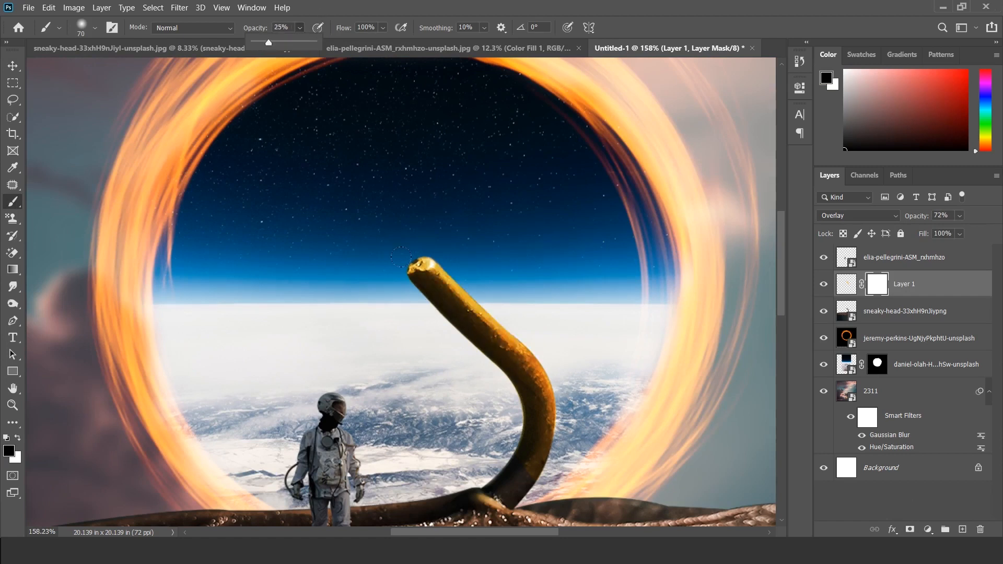
{"action": "key", "text": "bracketright"}
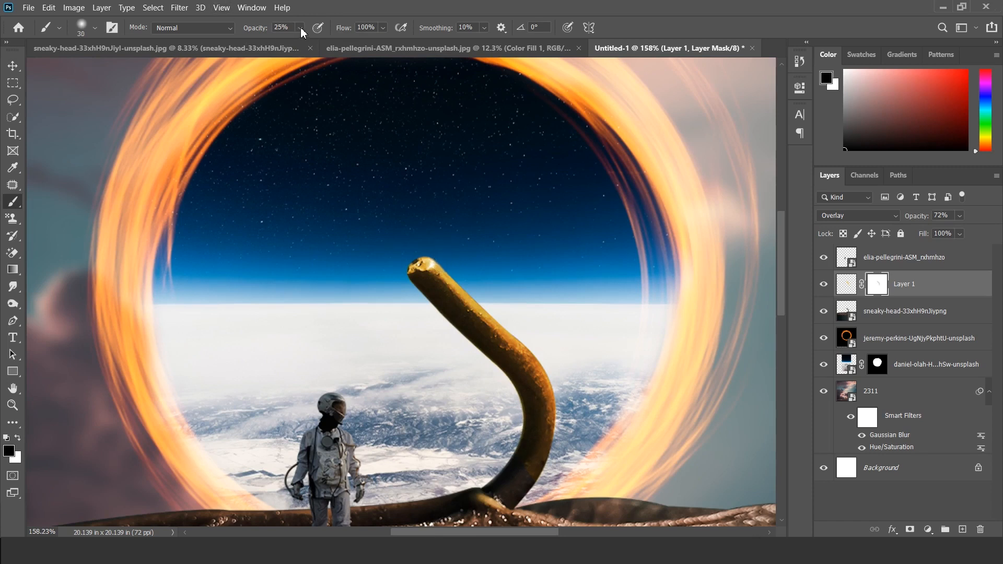
Step: Paint white on Layer 1's mask along the stem's outer edge with a size 15 Brush at 100% opacity to restore the glow
{"action": "left_click_drag", "start_coordinate": [301, 32], "coordinate": [378, 63]}
{"action": "scroll", "coordinate": [455, 291], "scroll_direction": "up", "scroll_amount": 3}
{"action": "key", "text": "bracketleft"}
{"action": "key", "text": "bracketleft"}
{"action": "key", "text": "bracketleft"}
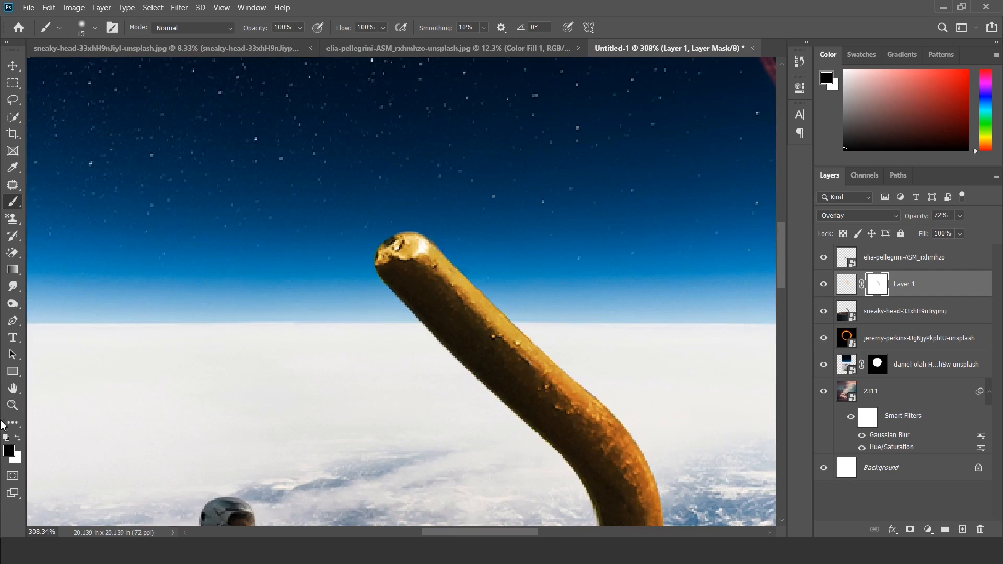
{"action": "left_click", "coordinate": [19, 438]}
{"action": "mouse_move", "coordinate": [523, 329]}
{"action": "left_mouse_down"}
{"action": "mouse_move", "coordinate": [612, 411]}
{"action": "mouse_move", "coordinate": [659, 493]}
{"action": "left_mouse_up"}
{"action": "scroll", "coordinate": [668, 422], "scroll_direction": "down", "scroll_amount": 5}
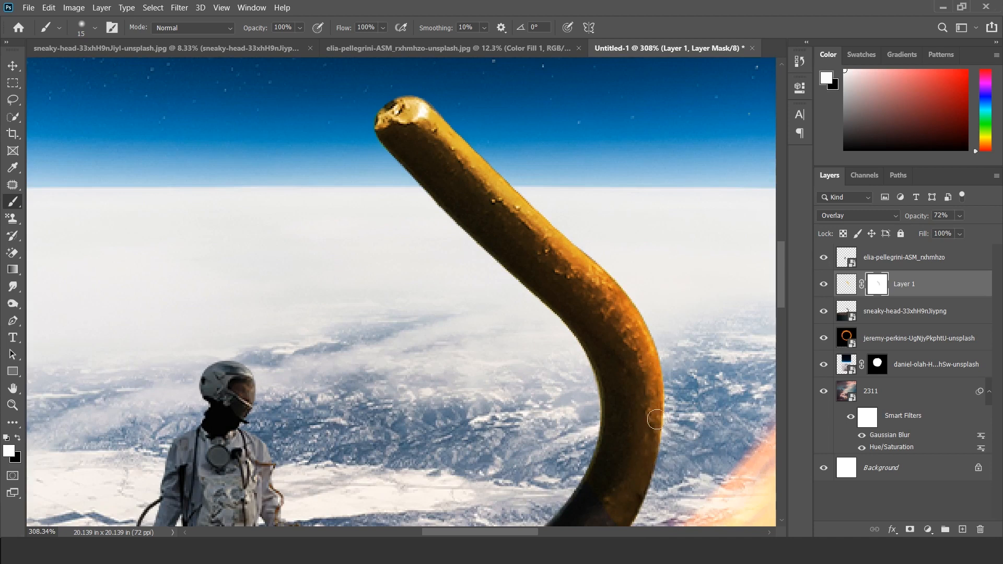
{"action": "scroll", "coordinate": [456, 328], "scroll_direction": "down", "scroll_amount": 5}
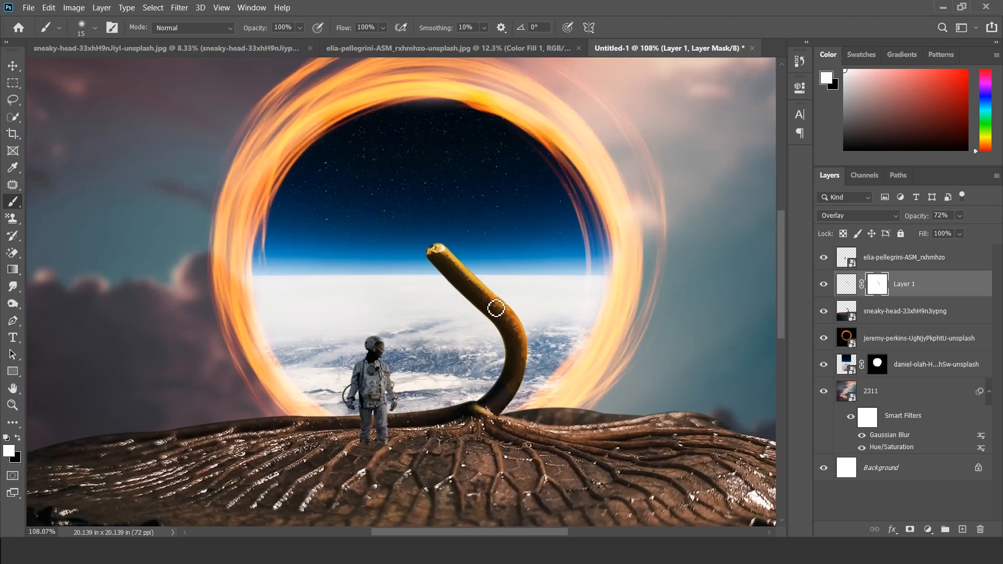
{"action": "key", "text": "v"}
{"action": "scroll", "coordinate": [433, 296], "scroll_direction": "down", "scroll_amount": 3}
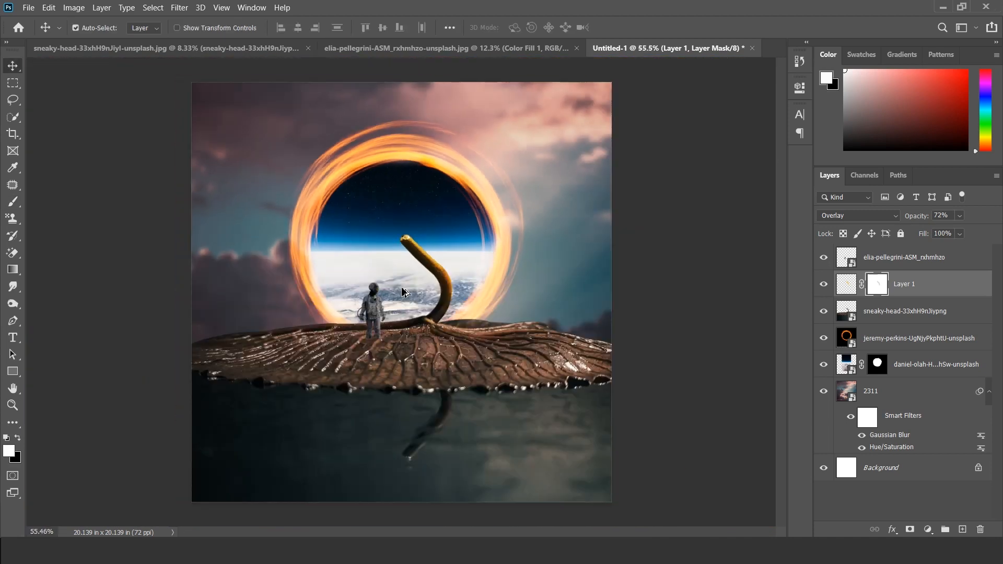
{"action": "key", "text": "ctrl+2"}
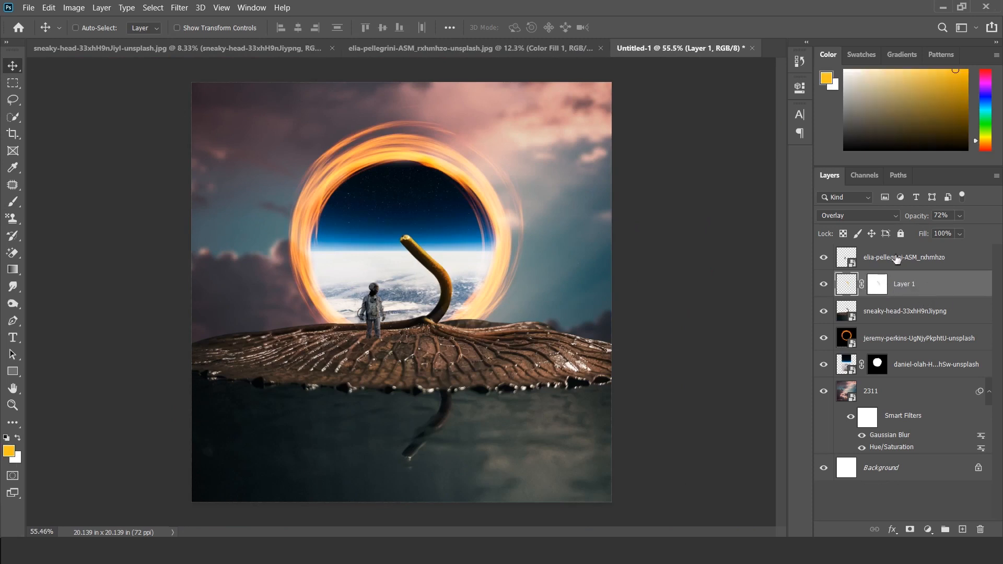
Step: Place the desk lamp photo as an embedded layer above the astronaut layer
{"action": "left_click", "coordinate": [895, 258]}
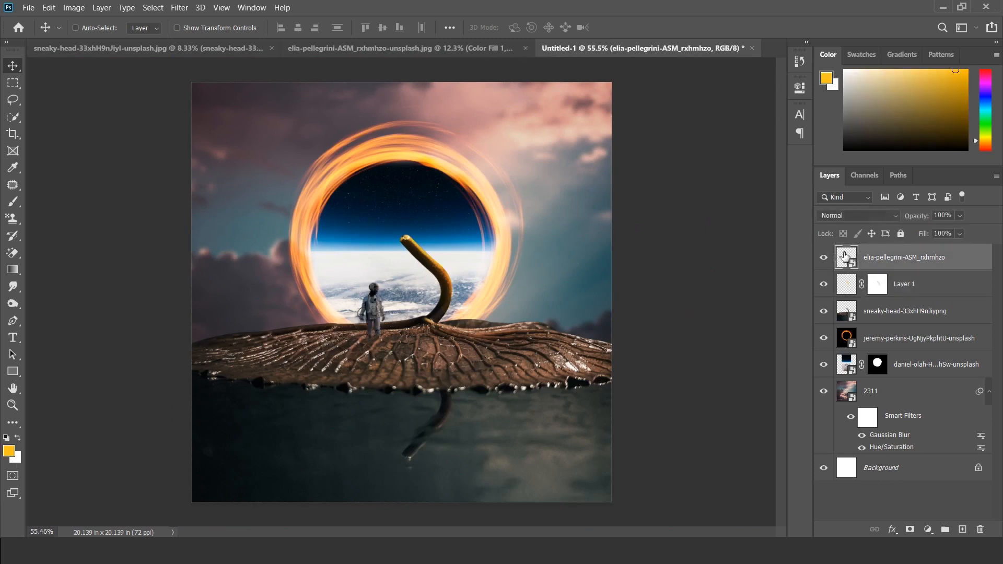
{"action": "left_click", "coordinate": [27, 8]}
{"action": "left_click", "coordinate": [77, 259]}
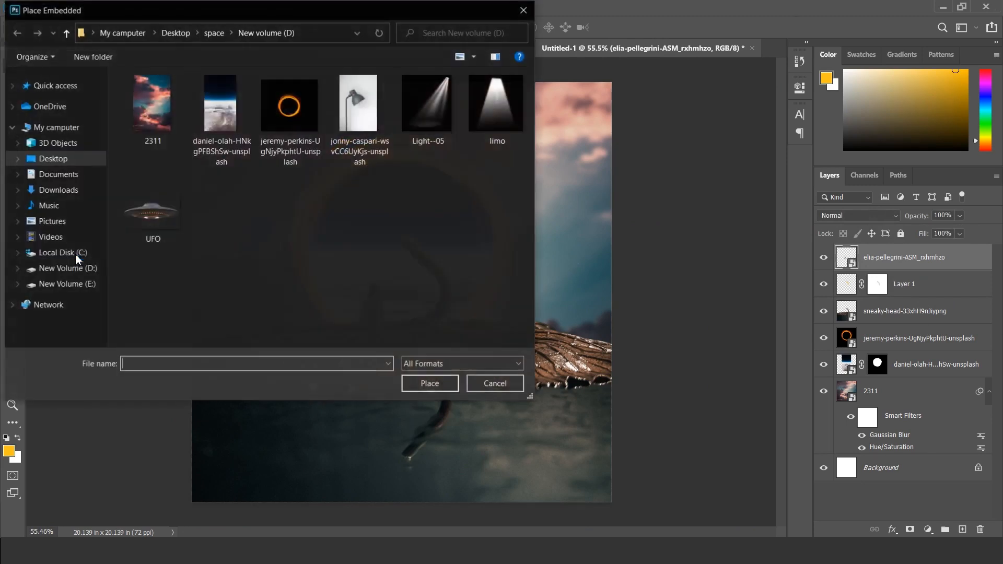
{"action": "left_click", "coordinate": [354, 111]}
{"action": "left_click", "coordinate": [444, 385]}
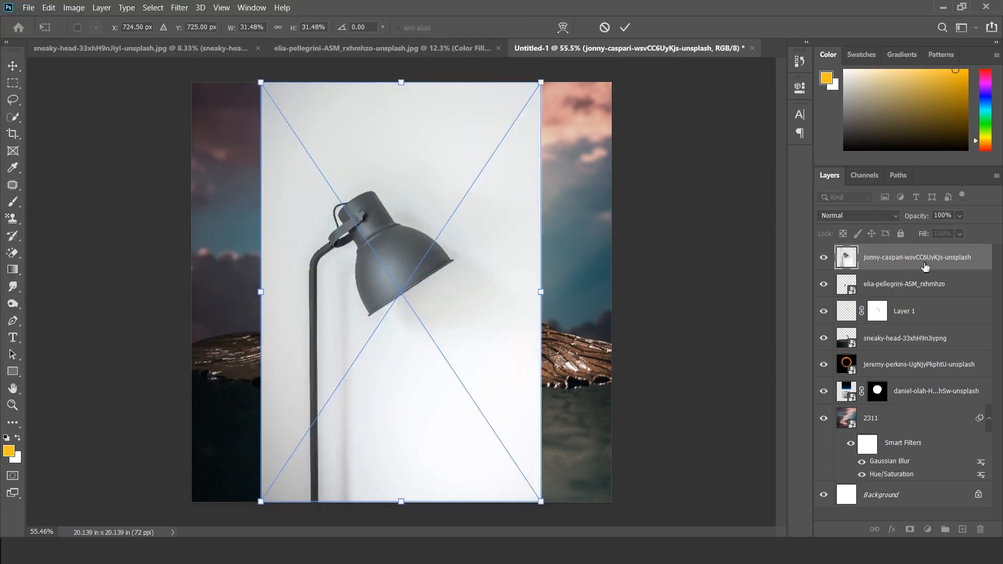
{"action": "key", "text": "Return"}
Step: Rasterize the lamp layer, remove its white background with the Magic Eraser at tolerance 50, and convert the layer to a smart object
{"action": "right_click", "coordinate": [873, 252]}
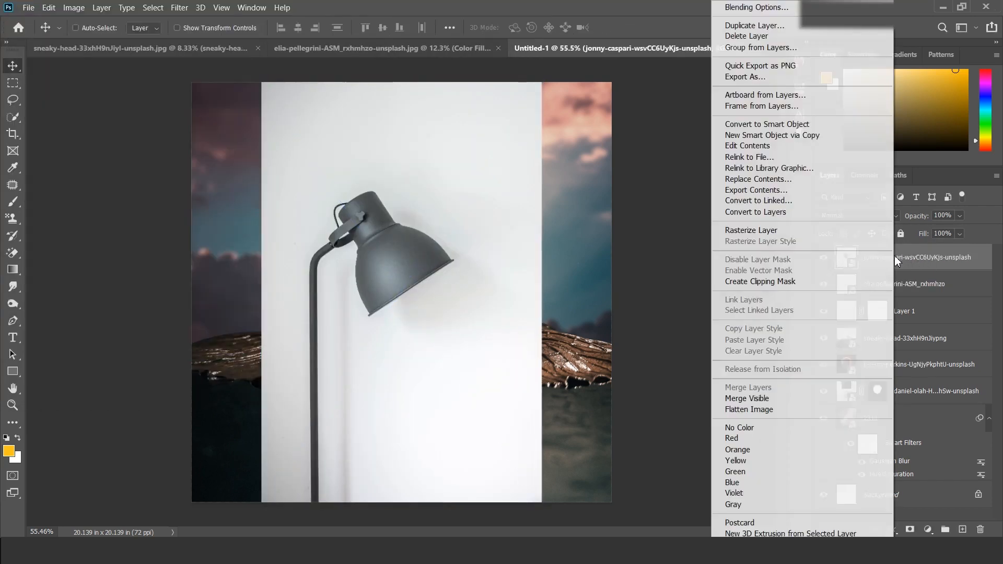
{"action": "left_click", "coordinate": [784, 227]}
{"action": "left_click", "coordinate": [13, 253]}
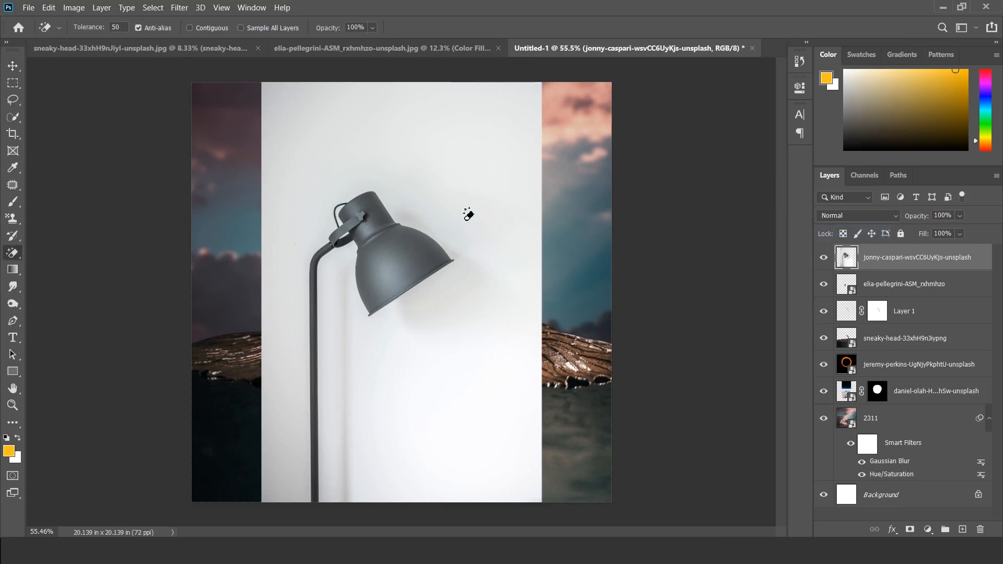
{"action": "left_click", "coordinate": [466, 214]}
{"action": "right_click", "coordinate": [904, 264]}
{"action": "left_click", "coordinate": [774, 169]}
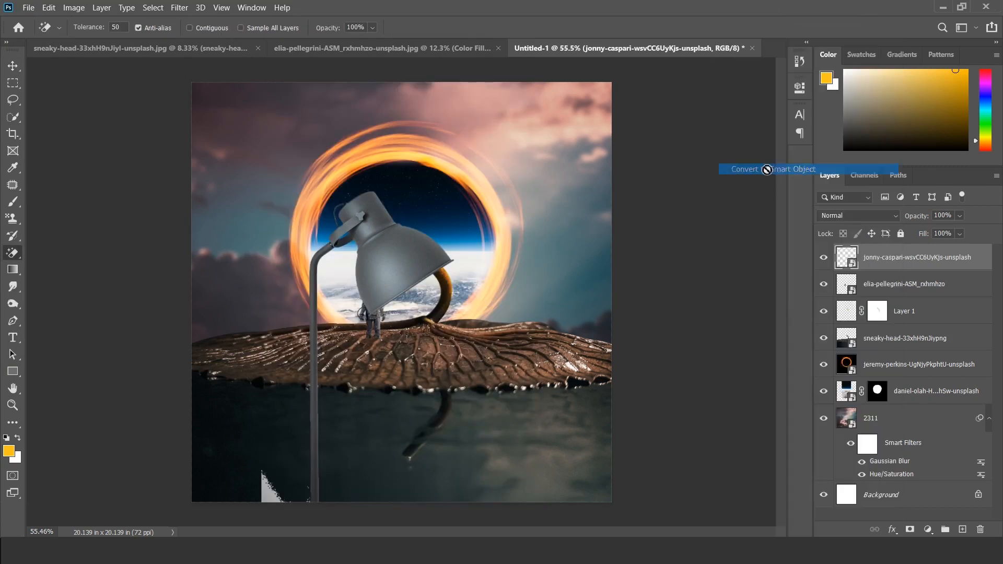
Step: Rasterize the lamp layer again and erase the lamp's curved arm and upper pole with an enlarged Eraser brush
{"action": "key", "text": "v"}
{"action": "right_click", "coordinate": [912, 253]}
{"action": "left_click", "coordinate": [774, 231]}
{"action": "scroll", "coordinate": [356, 220], "scroll_direction": "up", "scroll_amount": 4}
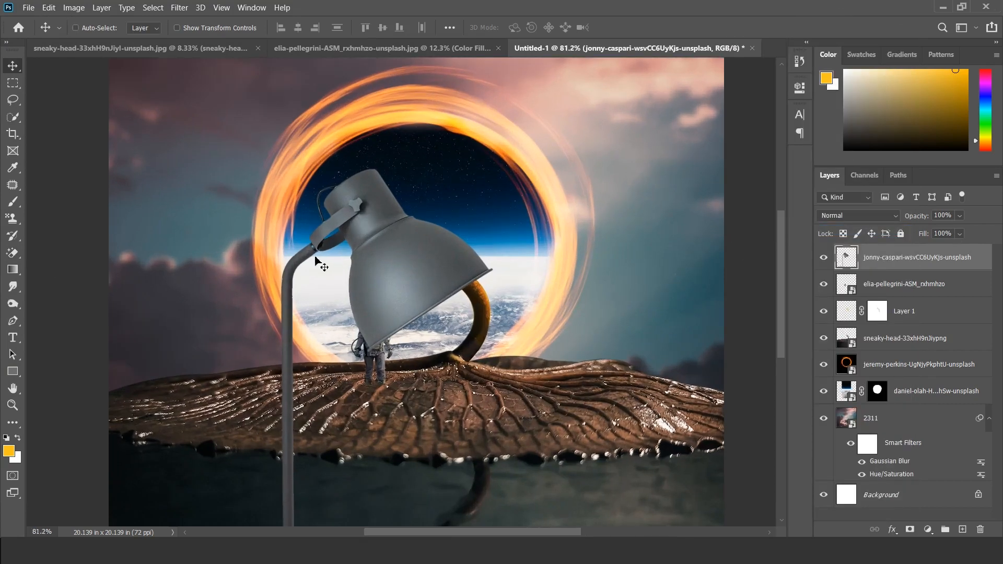
{"action": "right_click", "coordinate": [13, 253]}
{"action": "left_click", "coordinate": [68, 253]}
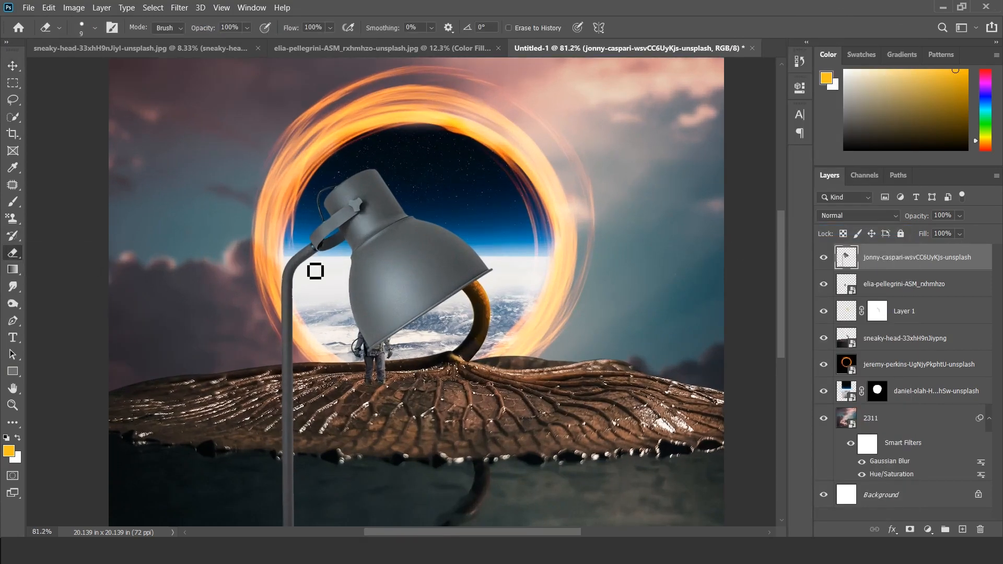
{"action": "scroll", "coordinate": [315, 272], "scroll_direction": "up", "scroll_amount": 3}
{"action": "key", "text": "bracketright"}
{"action": "key", "text": "bracketright"}
{"action": "key", "text": "bracketright"}
{"action": "key", "text": "bracketright"}
{"action": "key", "text": "bracketright"}
{"action": "key", "text": "bracketright"}
{"action": "mouse_move", "coordinate": [290, 256]}
{"action": "left_mouse_down"}
{"action": "mouse_move", "coordinate": [262, 311]}
{"action": "mouse_move", "coordinate": [275, 323]}
{"action": "mouse_move", "coordinate": [274, 416]}
{"action": "left_mouse_up"}
Step: Erase the remaining pole and leftover background with a larger Eraser brush, then move the isolated lamp head down over the leaf
{"action": "scroll", "coordinate": [275, 415], "scroll_direction": "down", "scroll_amount": 3}
{"action": "key", "text": "bracketright"}
{"action": "key", "text": "bracketright"}
{"action": "key", "text": "bracketright"}
{"action": "key", "text": "bracketright"}
{"action": "key", "text": "bracketright"}
{"action": "scroll", "coordinate": [282, 334], "scroll_direction": "down", "scroll_amount": 3}
{"action": "mouse_move", "coordinate": [276, 193]}
{"action": "left_mouse_down"}
{"action": "mouse_move", "coordinate": [268, 482]}
{"action": "mouse_move", "coordinate": [209, 364]}
{"action": "left_mouse_up"}
{"action": "key", "text": "v"}
{"action": "mouse_move", "coordinate": [418, 188]}
{"action": "left_mouse_down"}
{"action": "mouse_move", "coordinate": [398, 454]}
{"action": "mouse_move", "coordinate": [405, 220]}
{"action": "mouse_move", "coordinate": [408, 272]}
{"action": "left_mouse_up"}
{"action": "scroll", "coordinate": [402, 446], "scroll_direction": "down", "scroll_amount": 3}
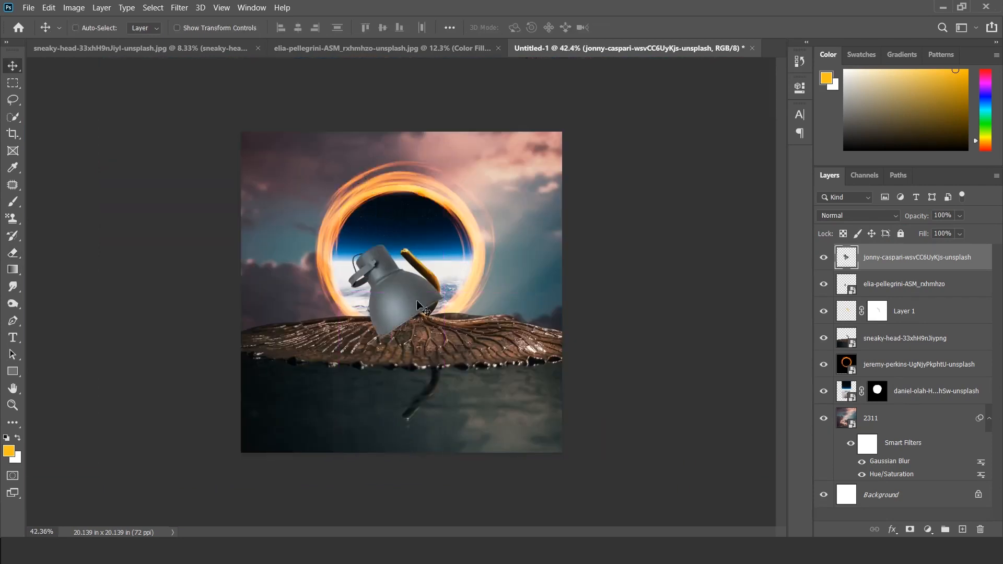
Step: Flip the lamp head horizontally and convert its layer to a smart object
{"action": "scroll", "coordinate": [409, 272], "scroll_direction": "up", "scroll_amount": 3}
{"action": "key", "text": "ctrl+t"}
{"action": "right_click", "coordinate": [405, 289]}
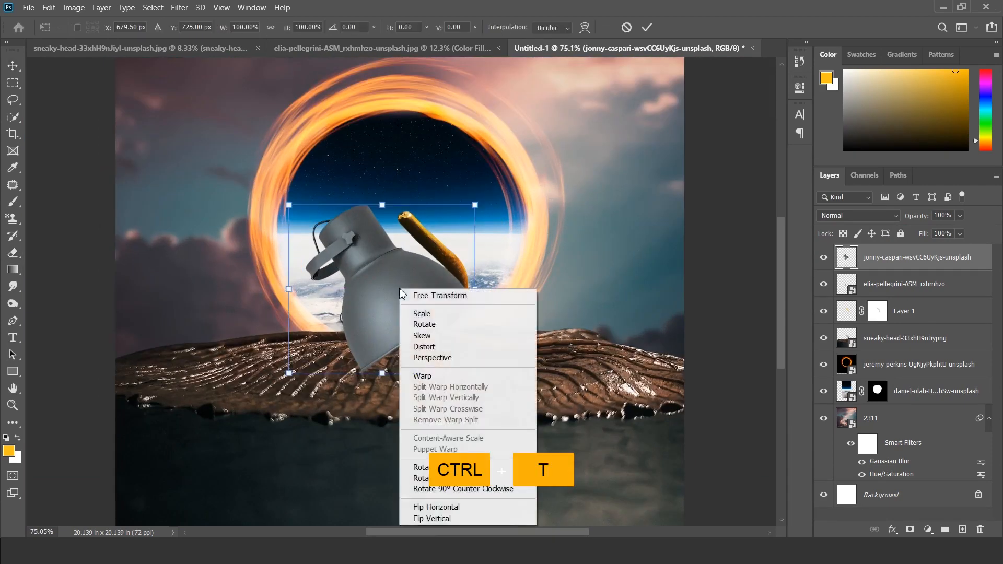
{"action": "left_click", "coordinate": [449, 506]}
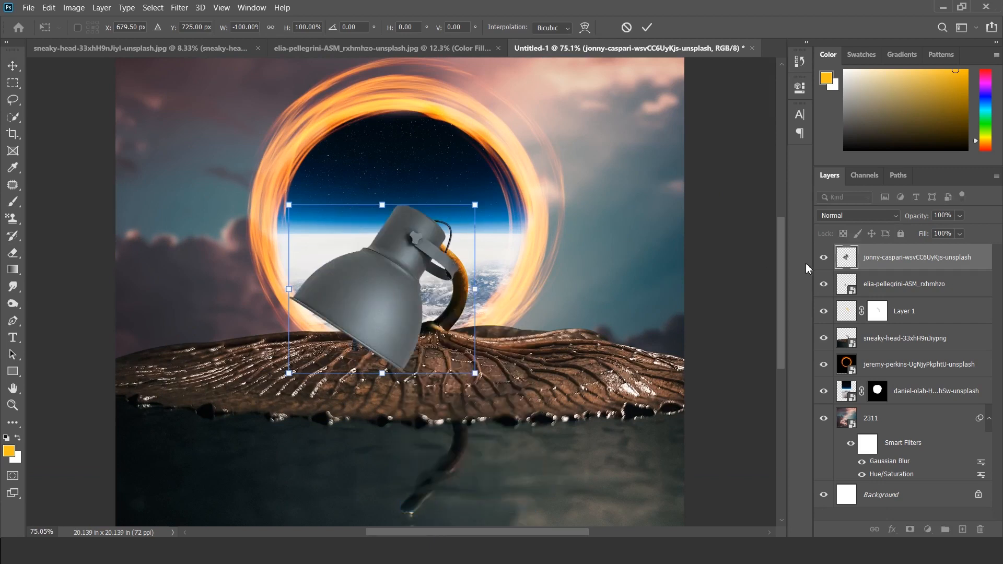
{"action": "key", "text": "Return"}
{"action": "right_click", "coordinate": [892, 261]}
{"action": "left_click", "coordinate": [760, 166]}
Step: Scale the lamp head to 39.62% and position it on the tip of the curved stem above the astronaut
{"action": "key", "text": "ctrl"}
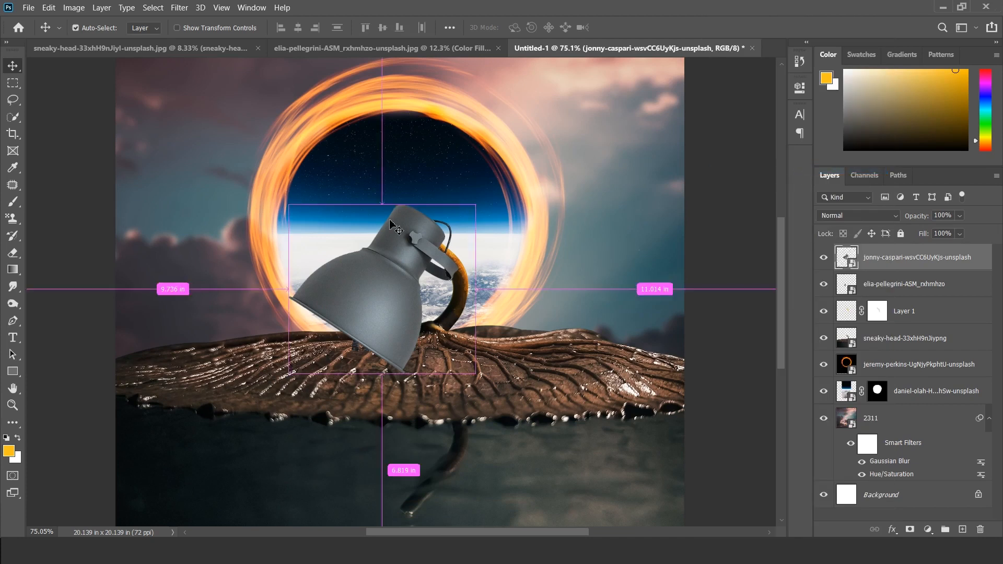
{"action": "key", "text": "ctrl+t"}
{"action": "left_click_drag", "start_coordinate": [475, 204], "coordinate": [362, 306]}
{"action": "left_click_drag", "start_coordinate": [306, 341], "coordinate": [383, 243]}
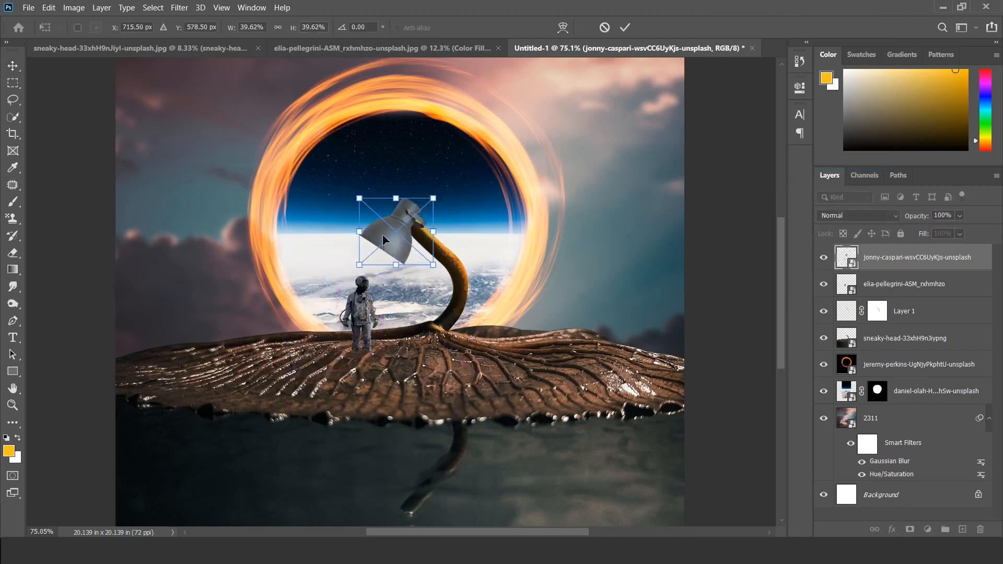
{"action": "scroll", "coordinate": [385, 238], "scroll_direction": "up", "scroll_amount": 13}
{"action": "key", "text": "Return"}
{"action": "left_click_drag", "start_coordinate": [506, 255], "coordinate": [471, 274]}
Step: Rasterize the scaled lamp layer and ready the Eraser with a 20-pixel brush
{"action": "right_click", "coordinate": [866, 268]}
{"action": "left_click", "coordinate": [773, 230]}
{"action": "key", "text": "e"}
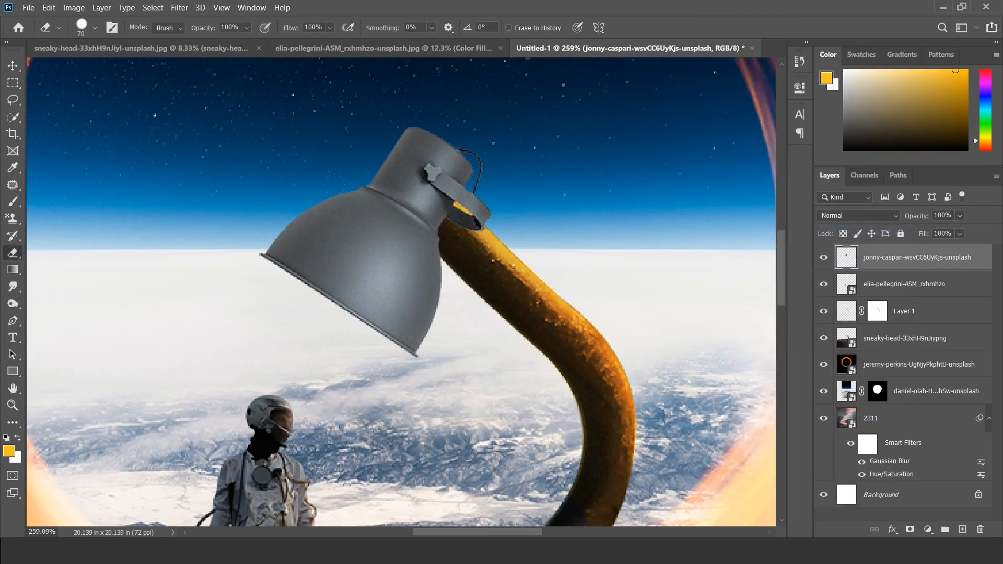
{"action": "scroll", "coordinate": [477, 219], "scroll_direction": "up", "scroll_amount": 7}
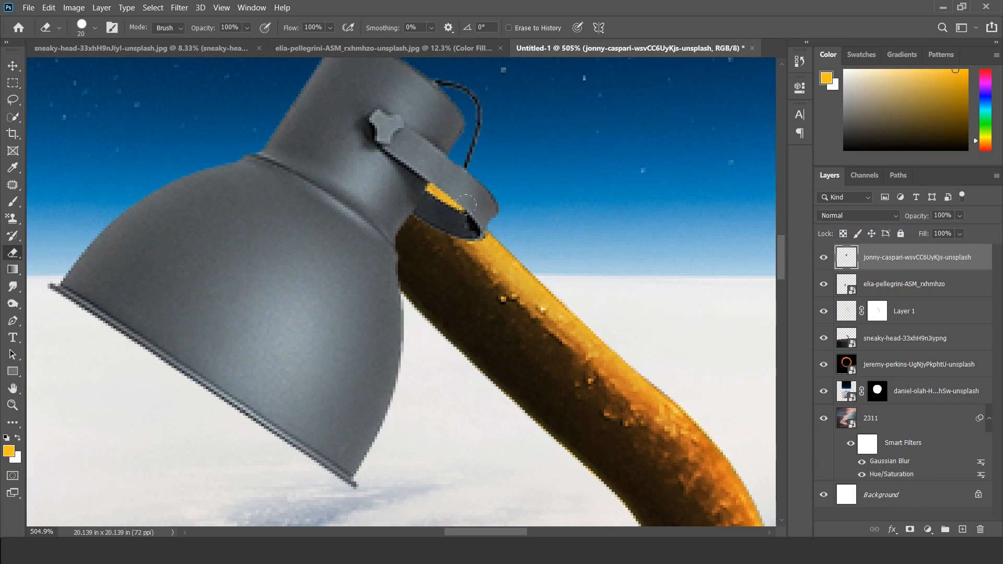
Step: Trace a Pen path around the end of the lamp's bracket overlapping the stem, convert it to a selection, delete those pixels, and deselect
{"action": "key", "text": "p"}
{"action": "left_click", "coordinate": [407, 220]}
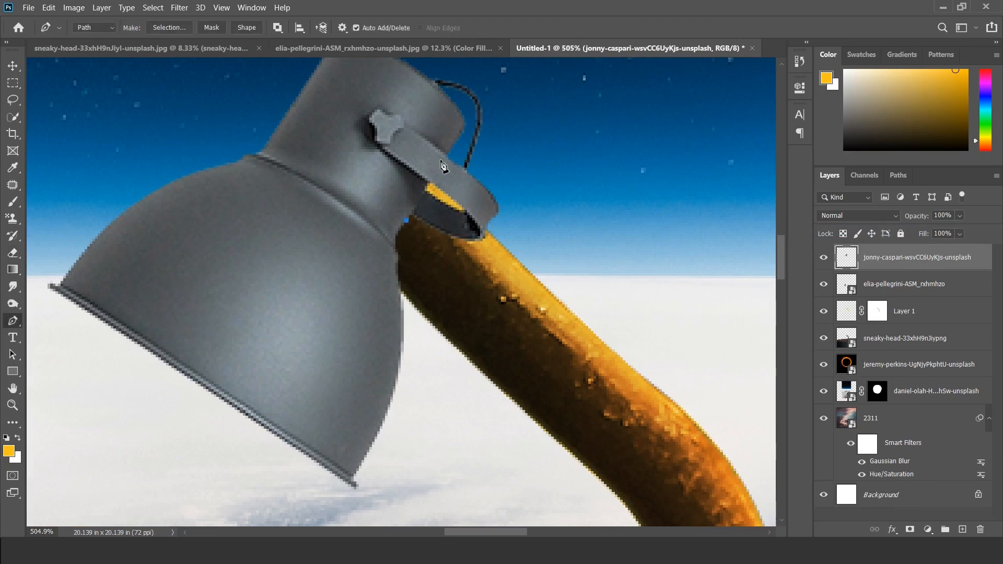
{"action": "left_click", "coordinate": [462, 138]}
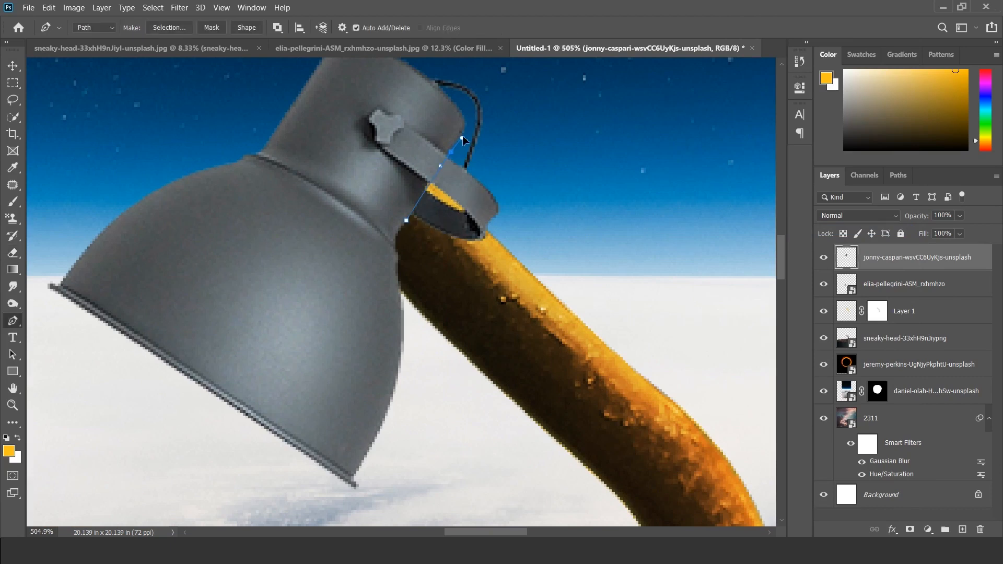
{"action": "left_click", "coordinate": [459, 165]}
{"action": "left_click", "coordinate": [493, 239]}
{"action": "left_click", "coordinate": [454, 263]}
{"action": "left_click", "coordinate": [409, 238]}
{"action": "left_click", "coordinate": [407, 221]}
{"action": "key", "text": "ctrl+Return"}
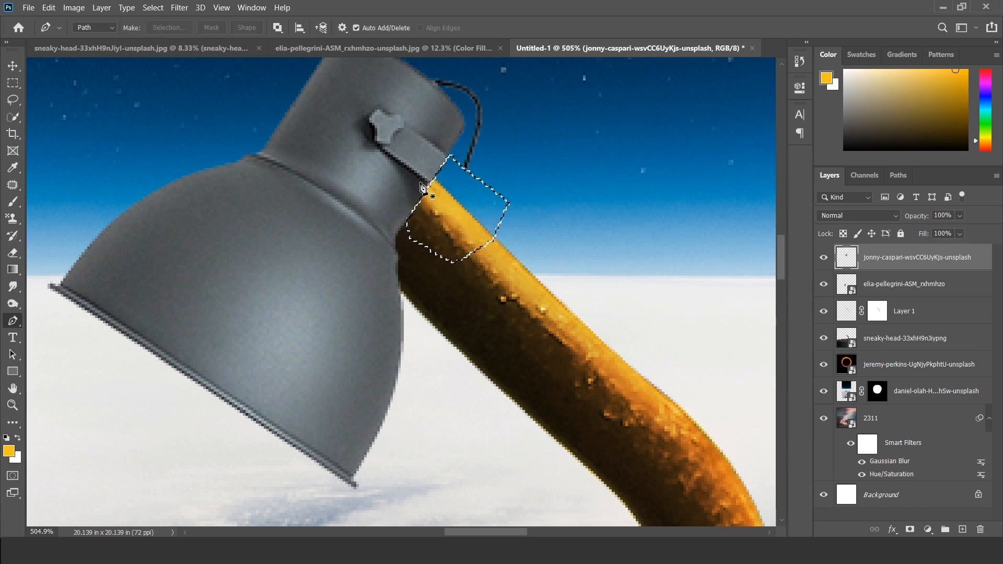
{"action": "key", "text": "ctrl+d"}
Step: Convert the trimmed lamp head layer to a smart object
{"action": "key", "text": "v"}
{"action": "right_click", "coordinate": [895, 257]}
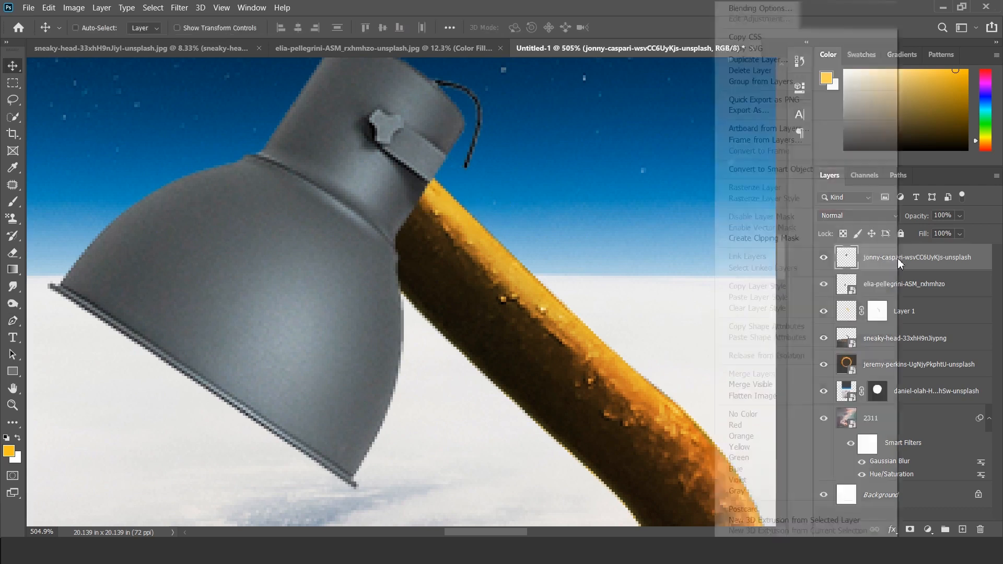
{"action": "left_click", "coordinate": [787, 172]}
{"action": "scroll", "coordinate": [391, 191], "scroll_direction": "down", "scroll_amount": 2}
Step: Scale the lamp head to about 56% and fit it against the tip of the curved stem
{"action": "key", "text": "ctrl+t"}
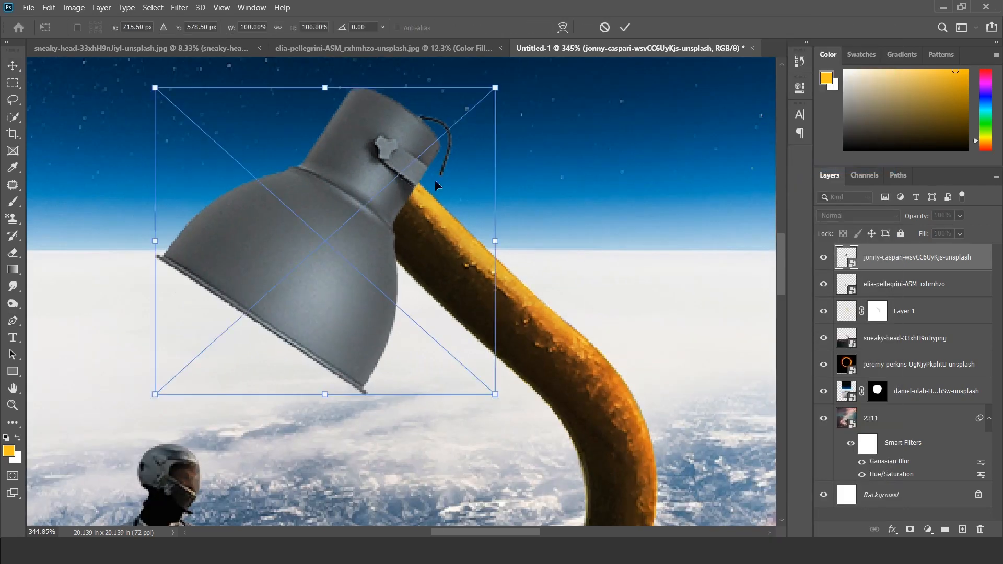
{"action": "left_click_drag", "start_coordinate": [496, 243], "coordinate": [418, 244]}
{"action": "left_click_drag", "start_coordinate": [347, 188], "coordinate": [374, 218]}
{"action": "scroll", "coordinate": [376, 185], "scroll_direction": "down", "scroll_amount": 6}
{"action": "key", "text": "Left"}
{"action": "key", "text": "Left"}
{"action": "key", "text": "Left"}
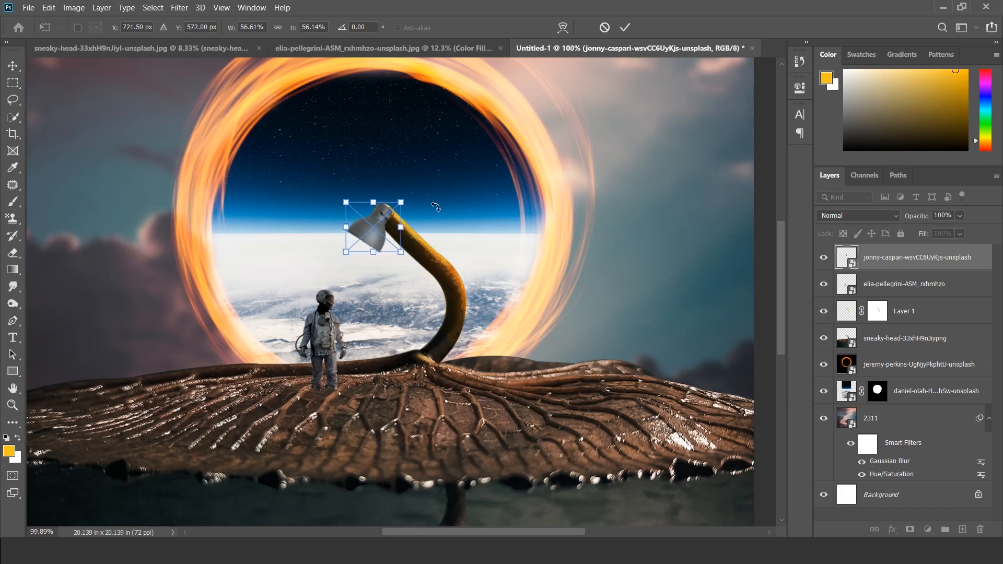
{"action": "key", "text": "Return"}
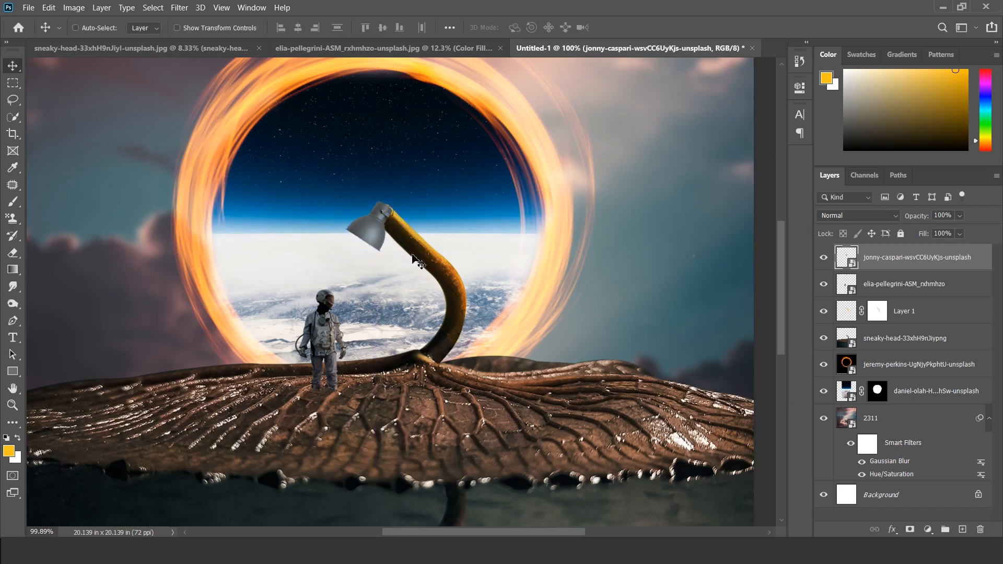
Step: Nudge the lamp head slightly up and to the left to line it up with the stem's end
{"action": "key", "text": "Up"}
{"action": "key", "text": "Up"}
{"action": "key", "text": "Up"}
{"action": "key", "text": "Up"}
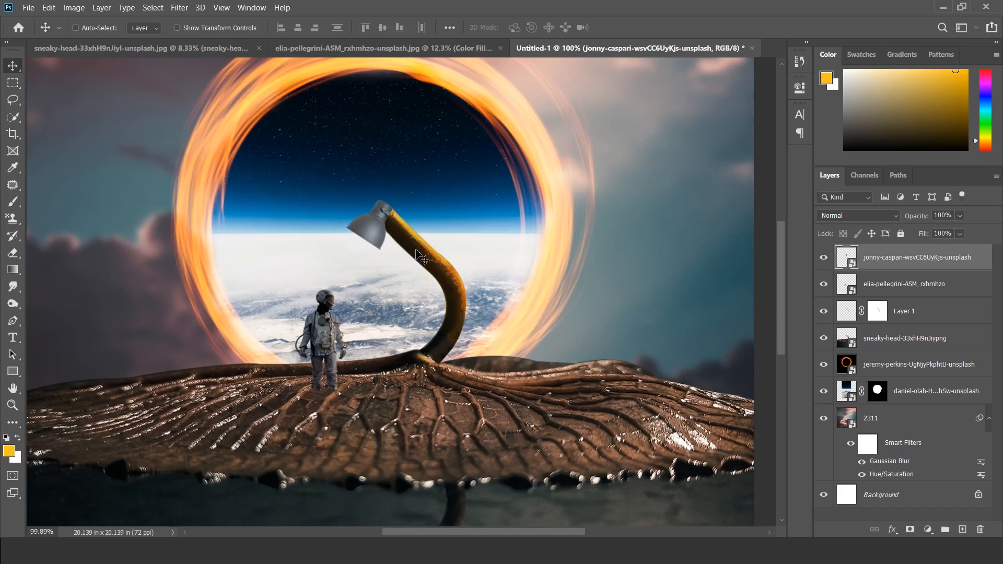
{"action": "key", "text": "Left"}
{"action": "key", "text": "Left"}
{"action": "key", "text": "Left"}
Step: Apply a Color Balance adjustment to the lamp head's midtones with color levels +13, -29 and -34
{"action": "scroll", "coordinate": [371, 224], "scroll_direction": "down", "scroll_amount": 3}
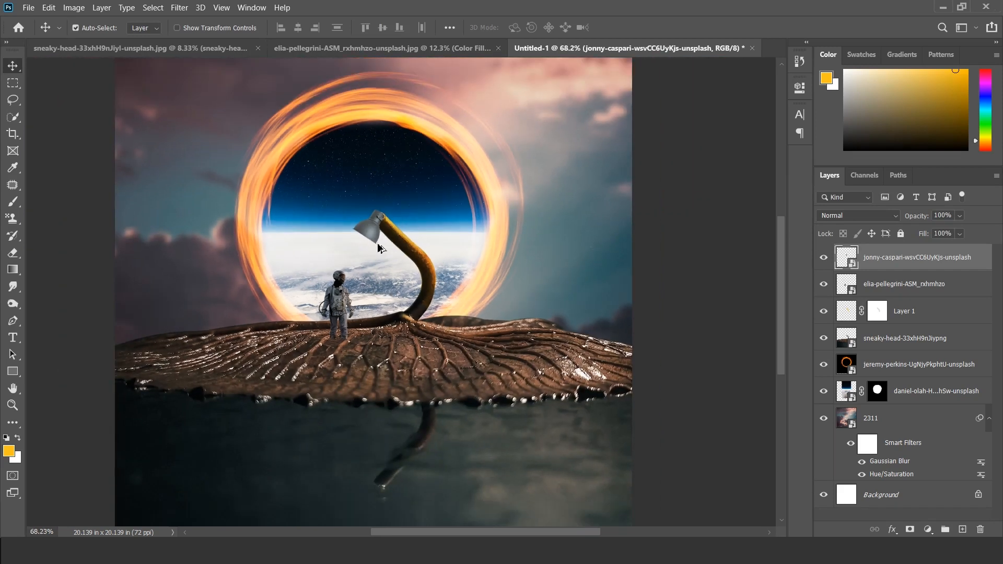
{"action": "key", "text": "ctrl"}
{"action": "left_click", "coordinate": [76, 9]}
{"action": "mouse_move", "coordinate": [143, 40]}
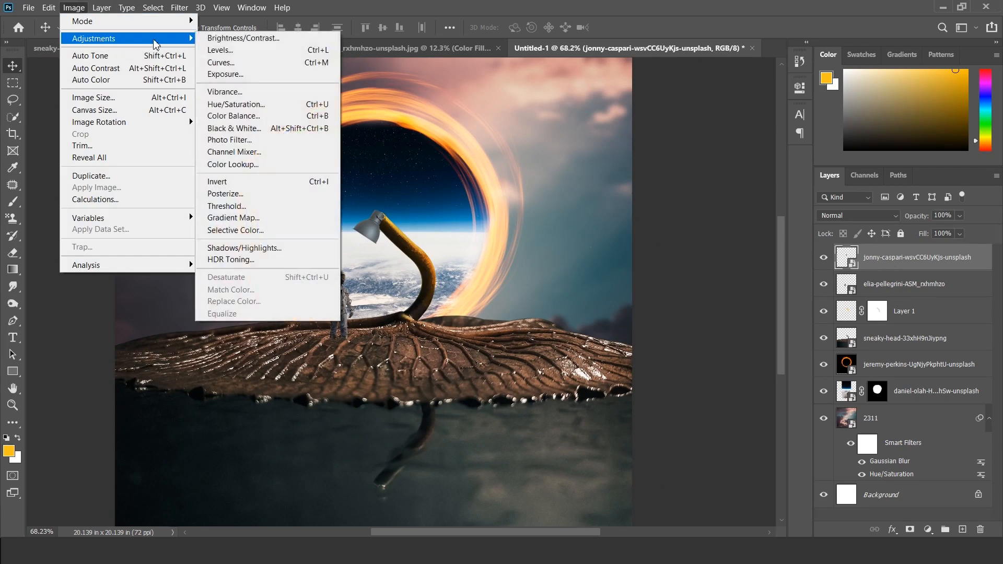
{"action": "left_click", "coordinate": [246, 117]}
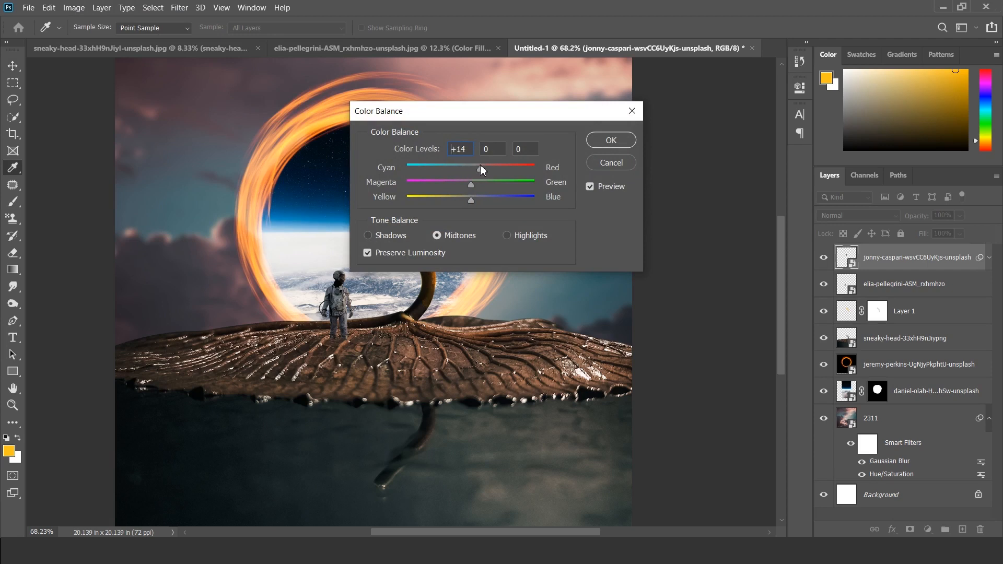
{"action": "left_click_drag", "start_coordinate": [472, 184], "coordinate": [451, 182]}
{"action": "mouse_move", "coordinate": [469, 202]}
{"action": "left_mouse_down"}
{"action": "mouse_move", "coordinate": [445, 192]}
{"action": "mouse_move", "coordinate": [452, 196]}
{"action": "left_mouse_up"}
{"action": "left_click_drag", "start_coordinate": [563, 116], "coordinate": [693, 116]}
{"action": "left_click", "coordinate": [722, 184]}
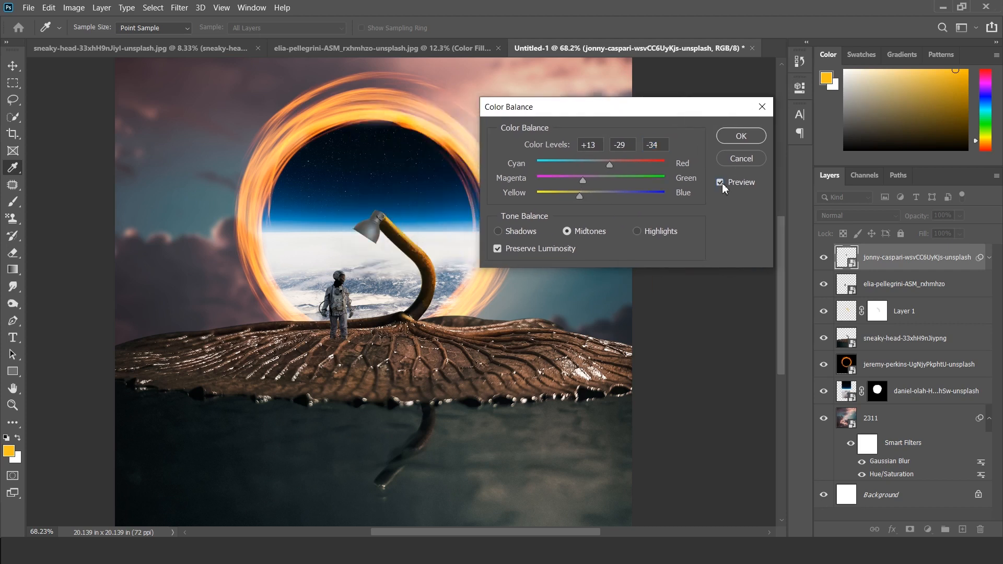
{"action": "left_click", "coordinate": [733, 140]}
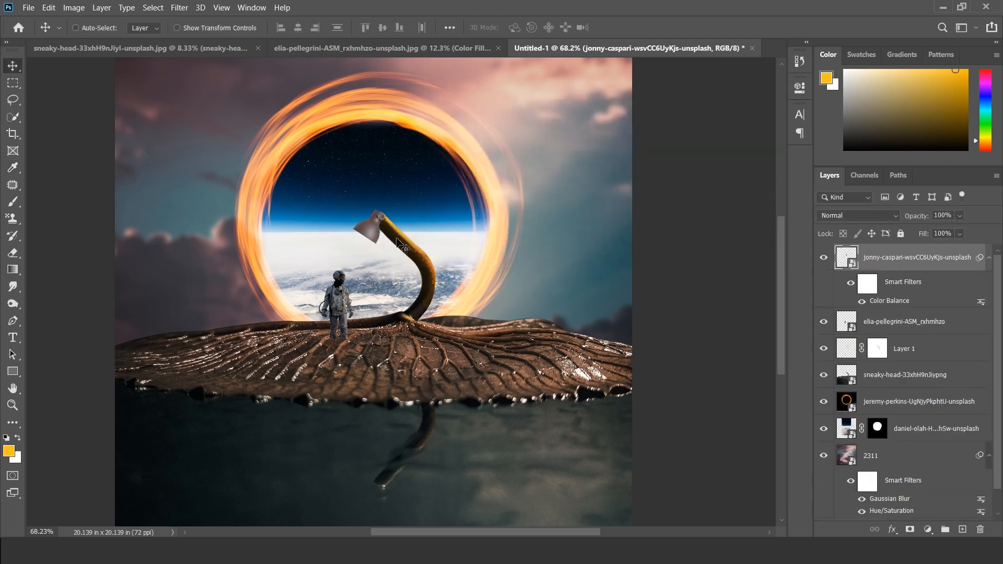
Step: Place the limo light image as an embedded layer, scaled to 9.5% beneath the lamp head
{"action": "scroll", "coordinate": [402, 247], "scroll_direction": "up", "scroll_amount": 4}
{"action": "scroll", "coordinate": [402, 247], "scroll_direction": "down", "scroll_amount": 1}
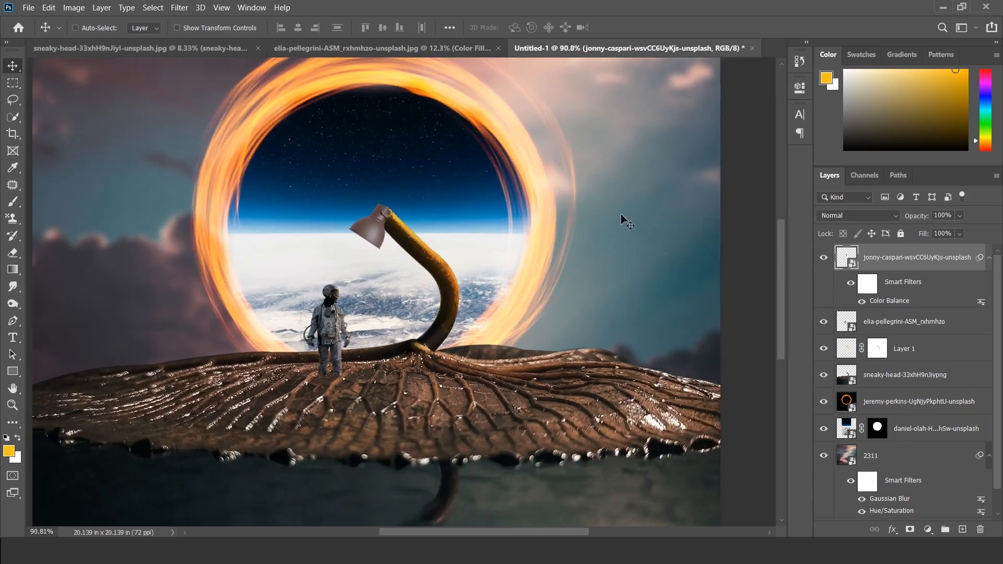
{"action": "left_click", "coordinate": [28, 7]}
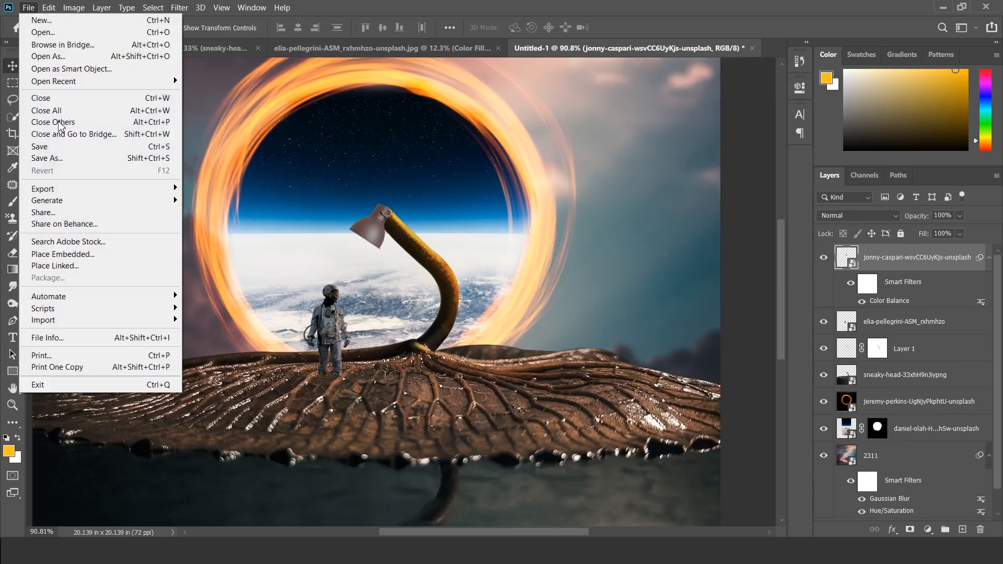
{"action": "left_click", "coordinate": [82, 255]}
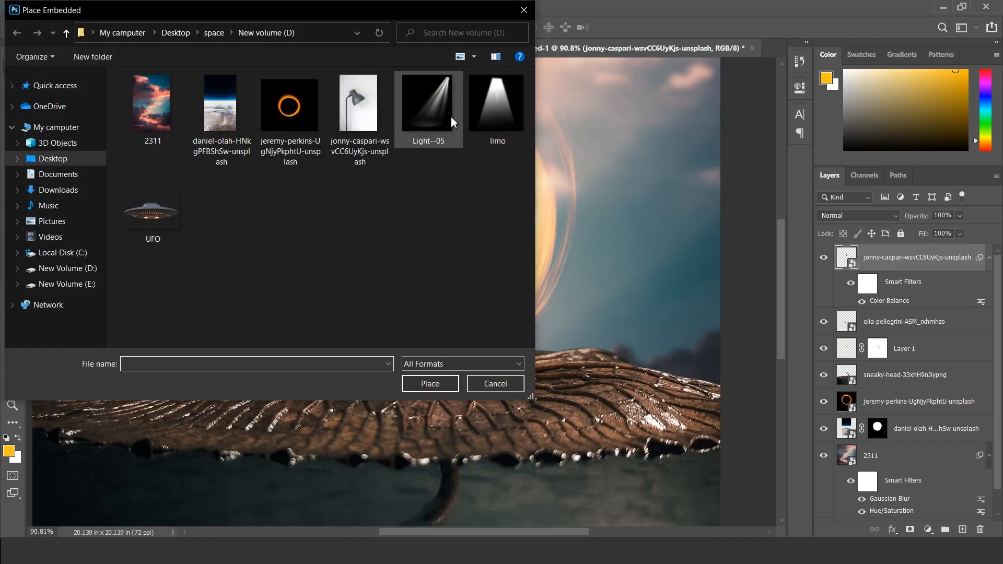
{"action": "left_click", "coordinate": [515, 116]}
{"action": "left_click", "coordinate": [433, 385]}
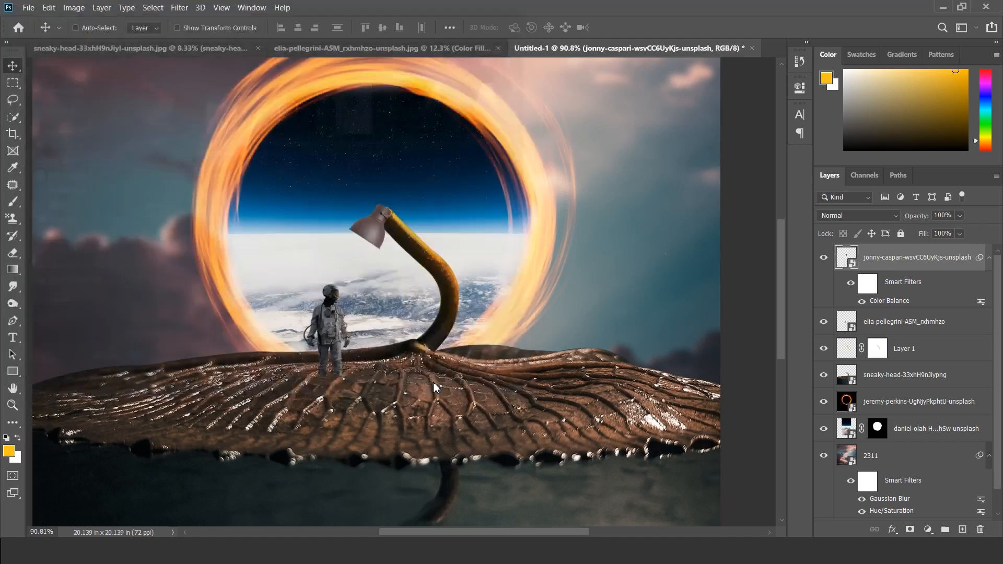
{"action": "left_click_drag", "start_coordinate": [706, 293], "coordinate": [408, 311]}
{"action": "key", "text": "Return"}
Step: Set the limo layer to Screen blending and enlarge, rotate and position its beam from the lamp head toward the astronaut
{"action": "left_click", "coordinate": [858, 215]}
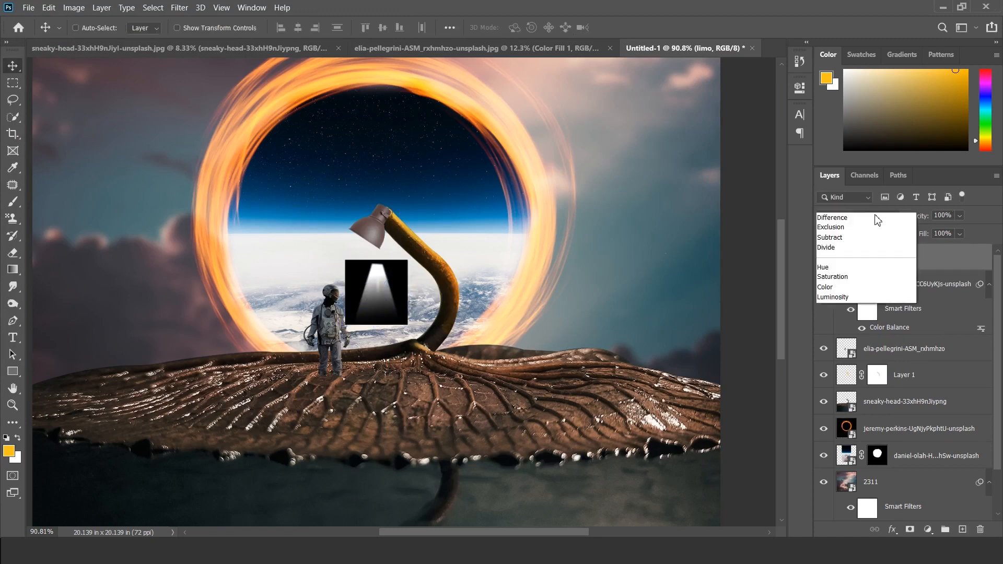
{"action": "left_click", "coordinate": [835, 319]}
{"action": "key", "text": "ctrl+t"}
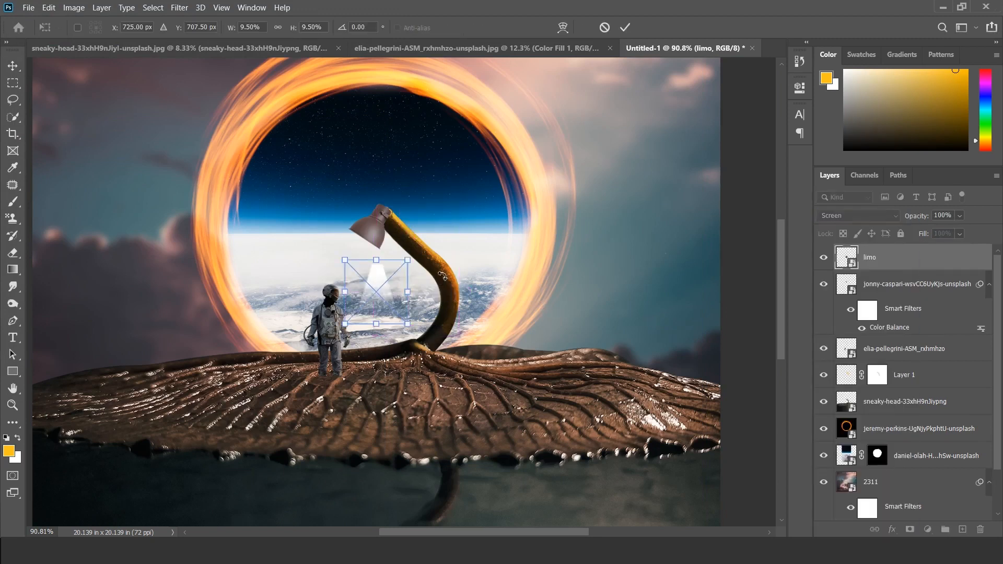
{"action": "left_click_drag", "start_coordinate": [498, 254], "coordinate": [505, 253]}
{"action": "left_click_drag", "start_coordinate": [432, 275], "coordinate": [351, 273]}
{"action": "left_click_drag", "start_coordinate": [429, 259], "coordinate": [458, 244]}
{"action": "left_click_drag", "start_coordinate": [400, 244], "coordinate": [382, 268]}
{"action": "key", "text": "Return"}
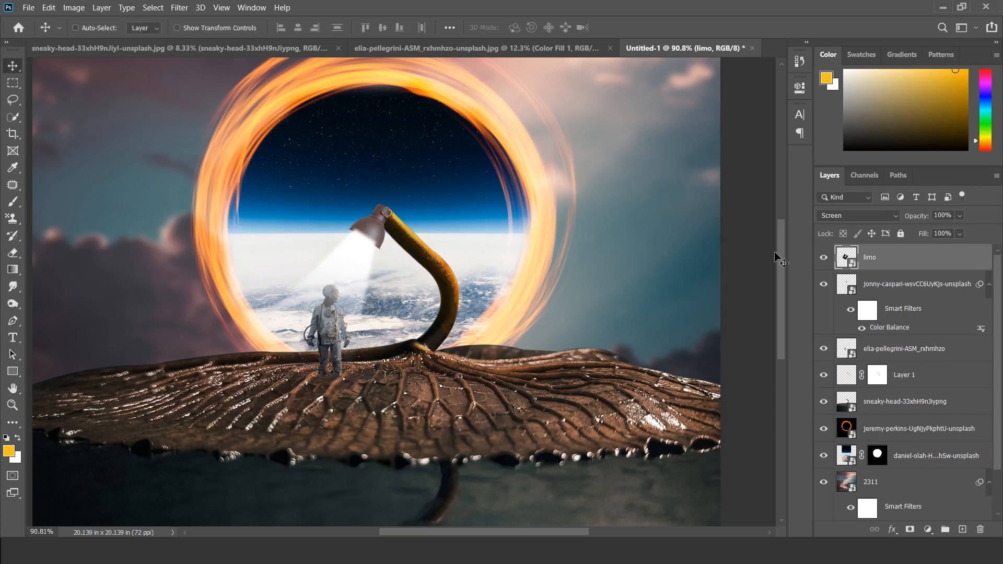
Step: Load the lamp head's outline as a selection, invert it, and use it to mask the limo light layer
{"action": "left_click", "coordinate": [843, 287], "text": "ctrl"}
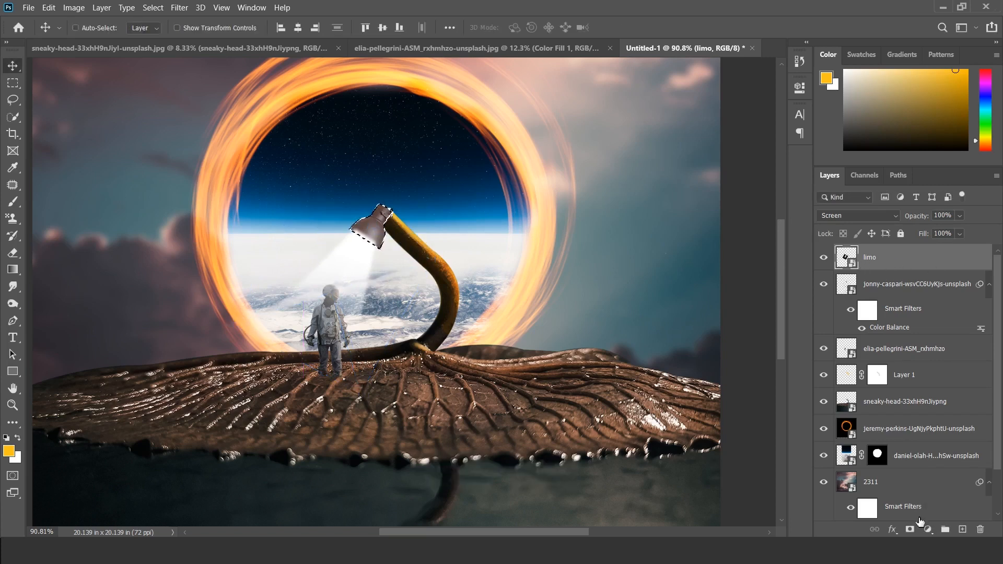
{"action": "left_click", "coordinate": [157, 7]}
{"action": "left_click", "coordinate": [164, 56]}
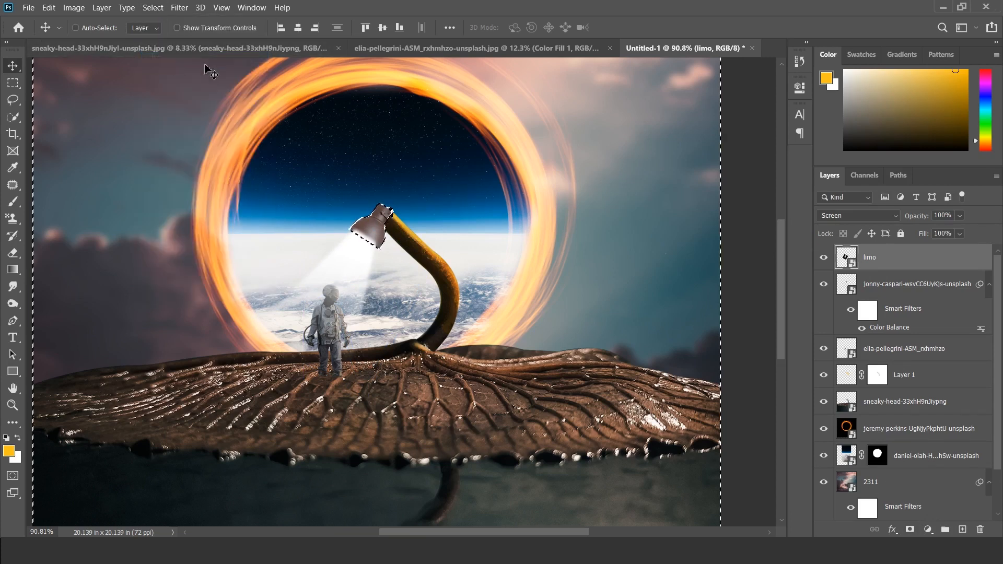
{"action": "left_click", "coordinate": [909, 529]}
{"action": "left_click", "coordinate": [829, 258]}
{"action": "left_click", "coordinate": [829, 258]}
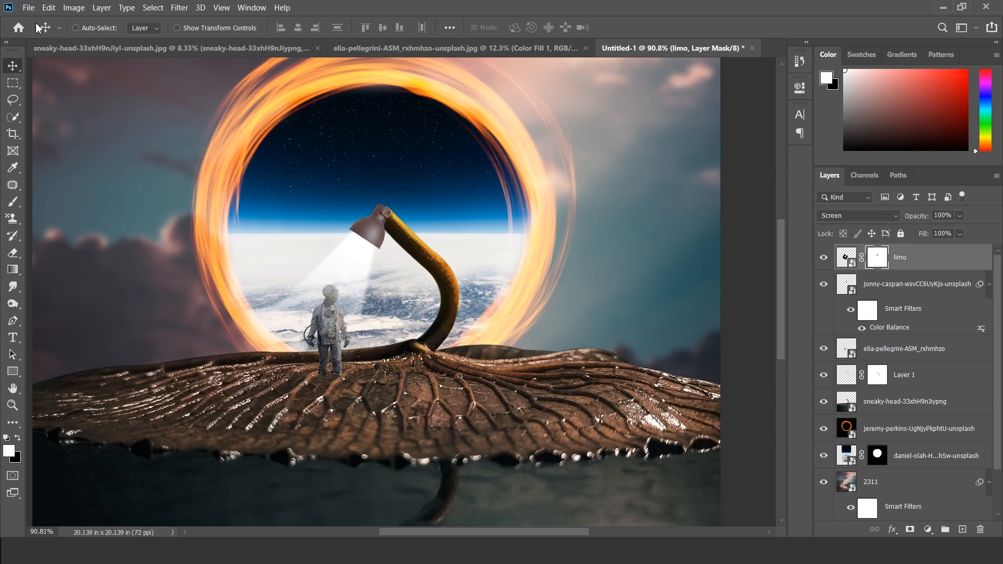
Step: Place the Light--05 image as an embedded layer, scaled to 57.67% with its light source over the lamp head
{"action": "left_click", "coordinate": [28, 7]}
{"action": "left_click", "coordinate": [77, 255]}
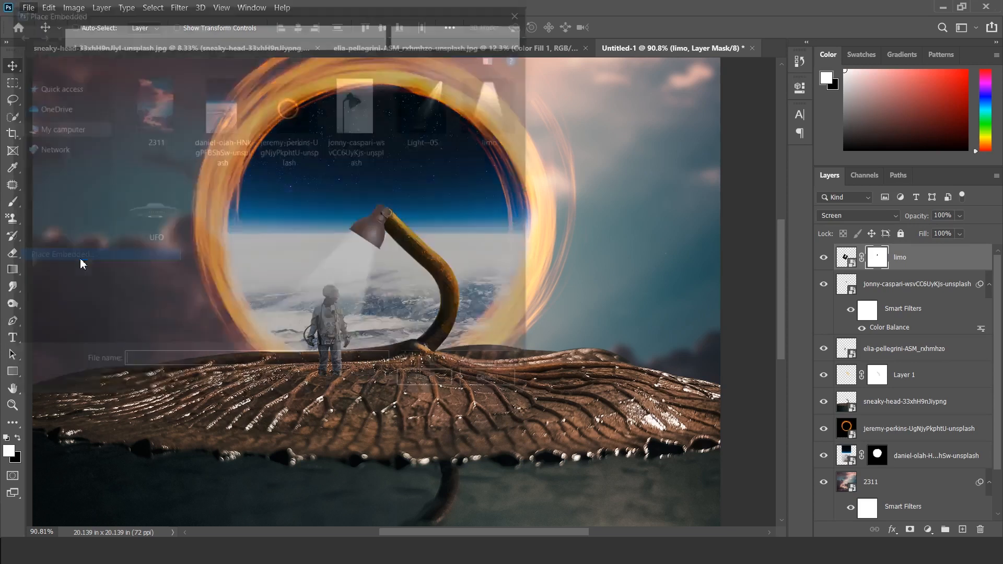
{"action": "left_click", "coordinate": [428, 107]}
{"action": "left_click", "coordinate": [428, 386]}
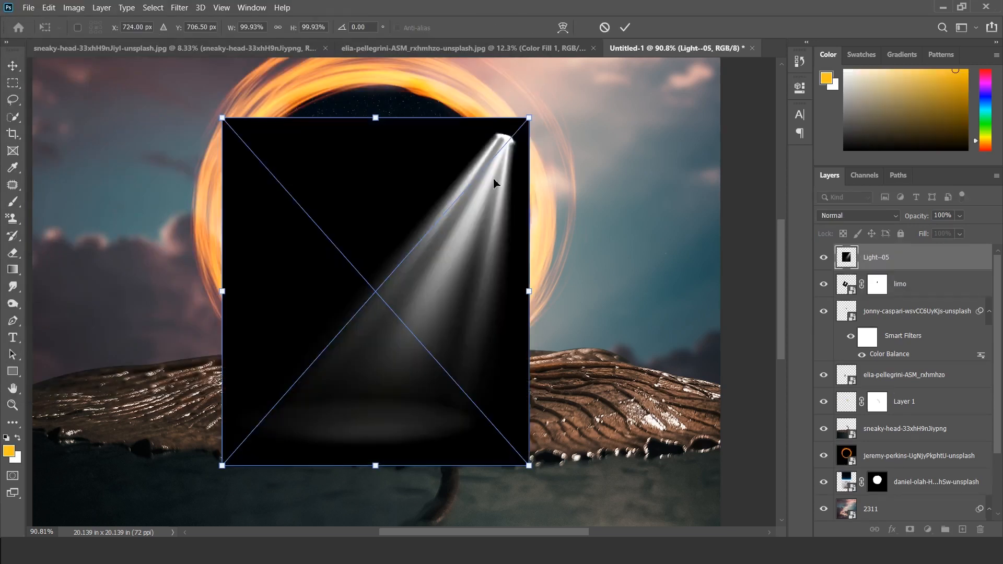
{"action": "left_click_drag", "start_coordinate": [529, 116], "coordinate": [398, 265]}
{"action": "left_click_drag", "start_coordinate": [388, 316], "coordinate": [381, 256]}
Step: Set the Light--05 layer to Screen blending and shift the beam slightly to the left
{"action": "left_click", "coordinate": [876, 216]}
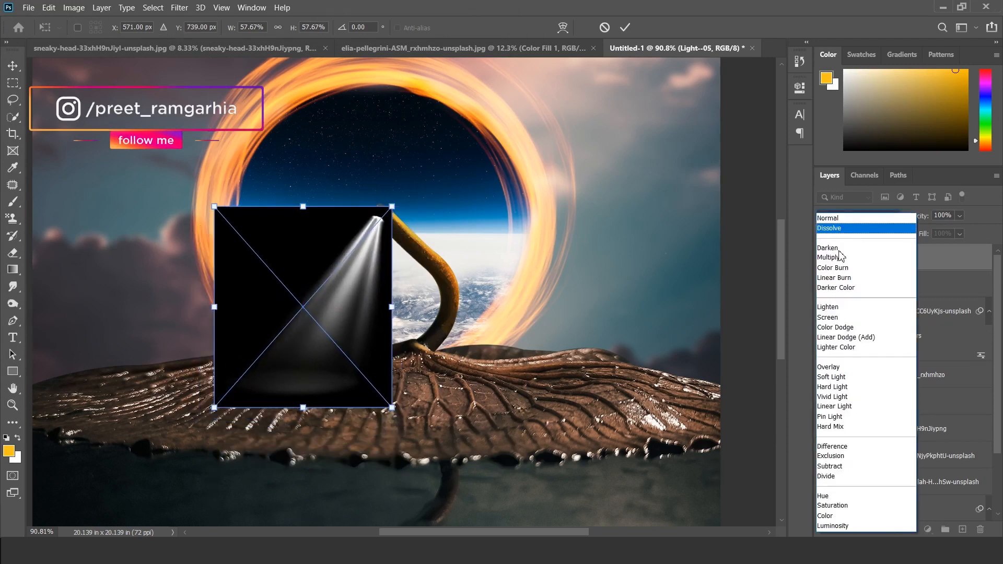
{"action": "left_click", "coordinate": [835, 317]}
{"action": "key", "text": "Return"}
{"action": "left_click_drag", "start_coordinate": [366, 294], "coordinate": [351, 294]}
Step: Rotate and reposition the Light--05 beam to shine from the lamp head onto the astronaut, and hide the limo layer
{"action": "key", "text": "ctrl+t"}
{"action": "left_click_drag", "start_coordinate": [405, 224], "coordinate": [408, 235]}
{"action": "left_click_drag", "start_coordinate": [357, 271], "coordinate": [359, 262]}
{"action": "left_click_drag", "start_coordinate": [415, 243], "coordinate": [418, 249]}
{"action": "left_click_drag", "start_coordinate": [350, 274], "coordinate": [367, 274]}
{"action": "key", "text": "Return"}
{"action": "left_click", "coordinate": [824, 284]}
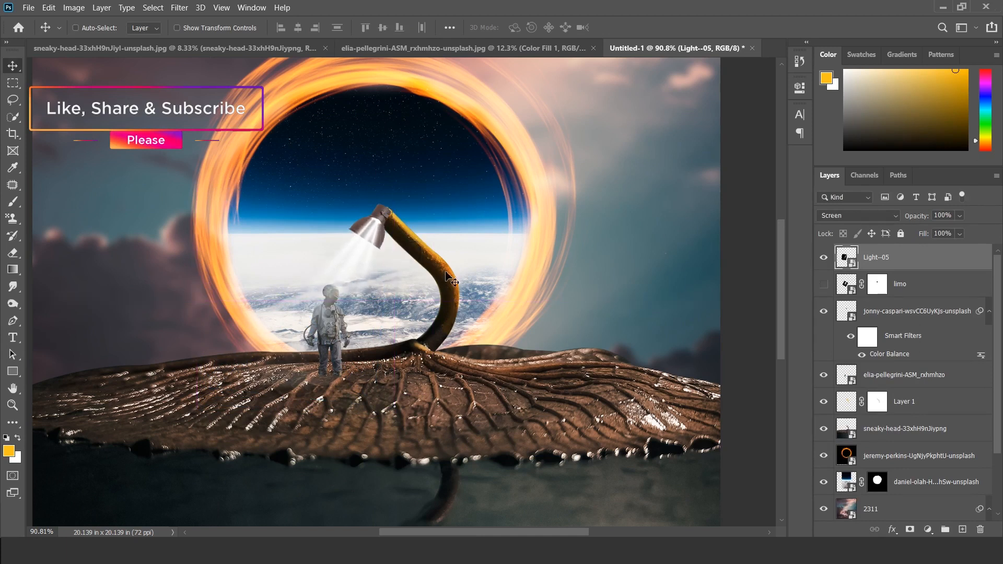
Step: Colorize the Light--05 beam blue with Hue/Saturation, using hue 204 and saturation +86
{"action": "left_click", "coordinate": [74, 7]}
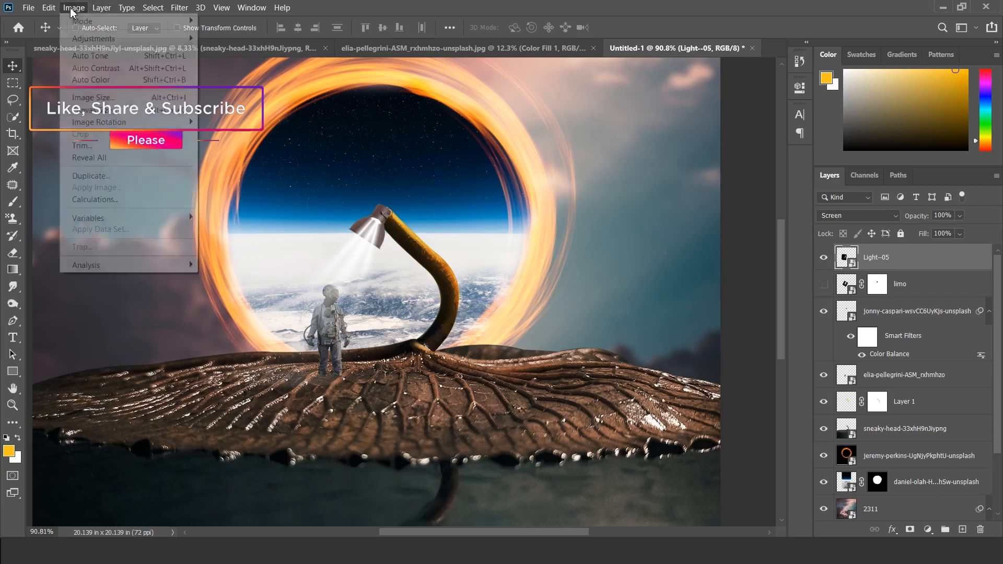
{"action": "mouse_move", "coordinate": [94, 38]}
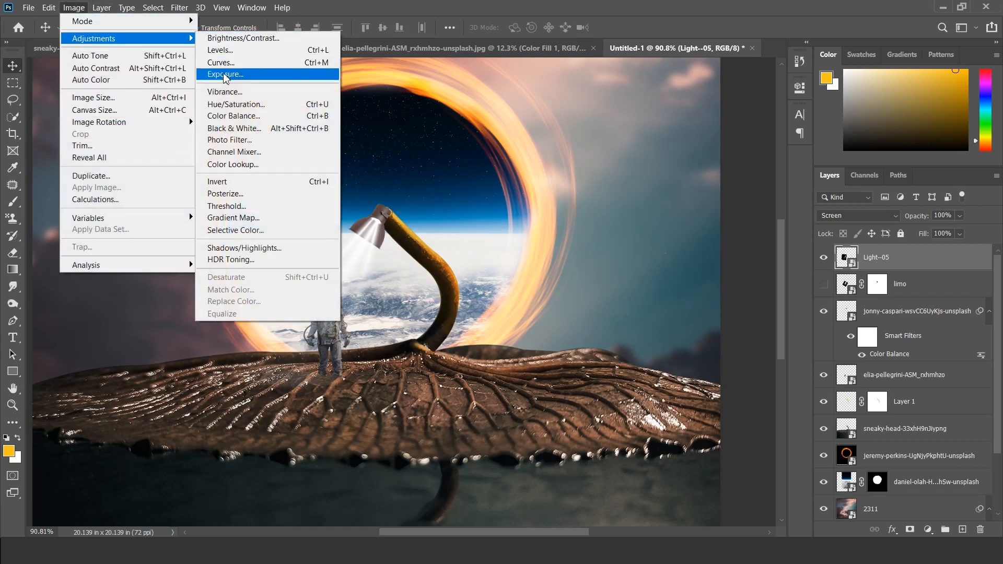
{"action": "left_click", "coordinate": [232, 105]}
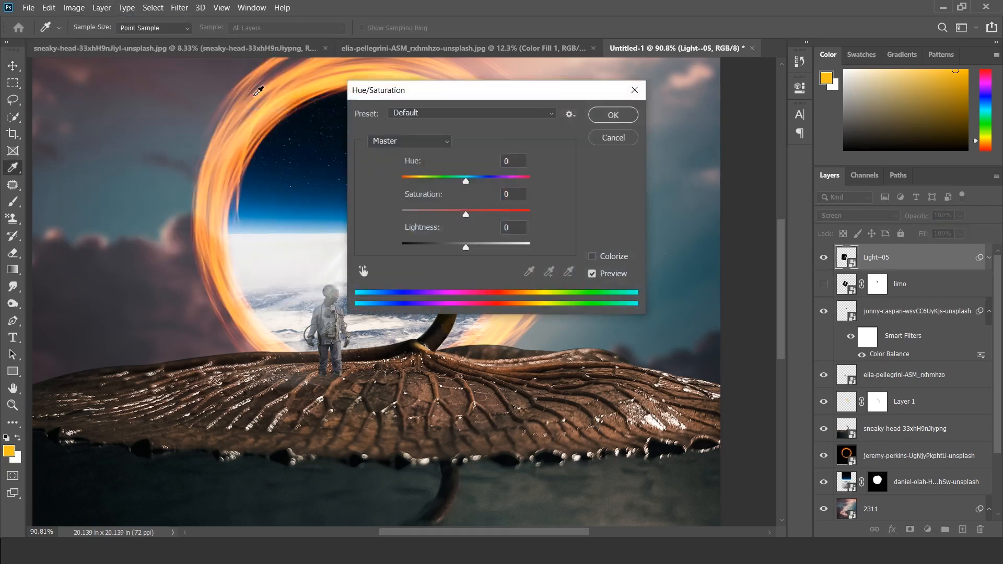
{"action": "left_click", "coordinate": [593, 257]}
{"action": "left_click_drag", "start_coordinate": [433, 215], "coordinate": [511, 214]}
{"action": "left_click_drag", "start_coordinate": [417, 181], "coordinate": [476, 182]}
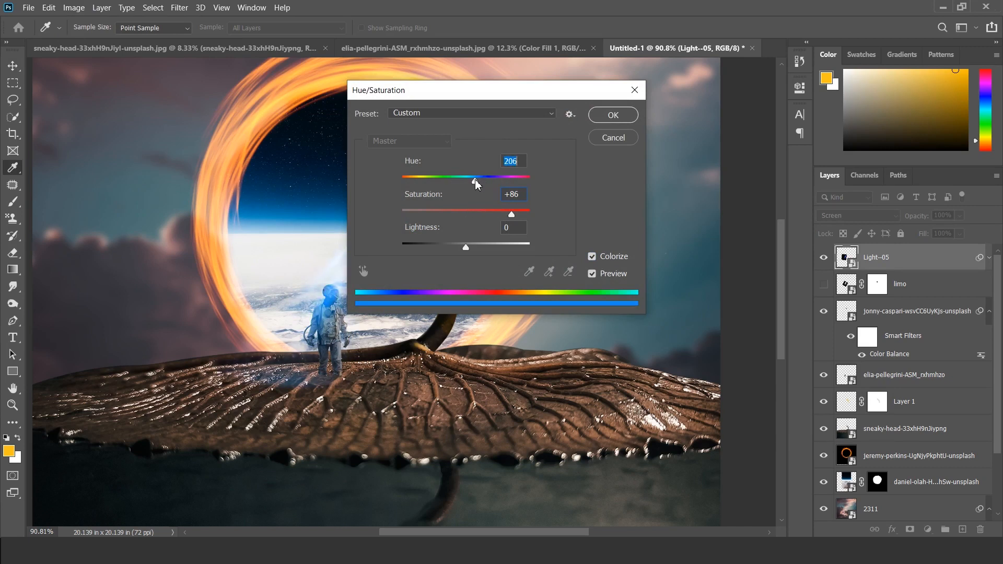
{"action": "left_click_drag", "start_coordinate": [520, 95], "coordinate": [661, 107]}
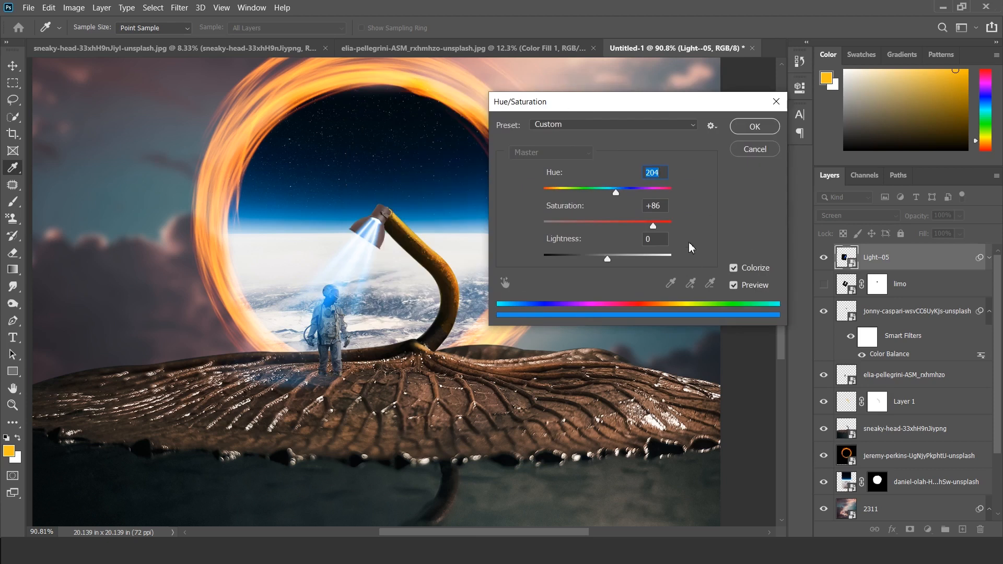
{"action": "left_click", "coordinate": [751, 132]}
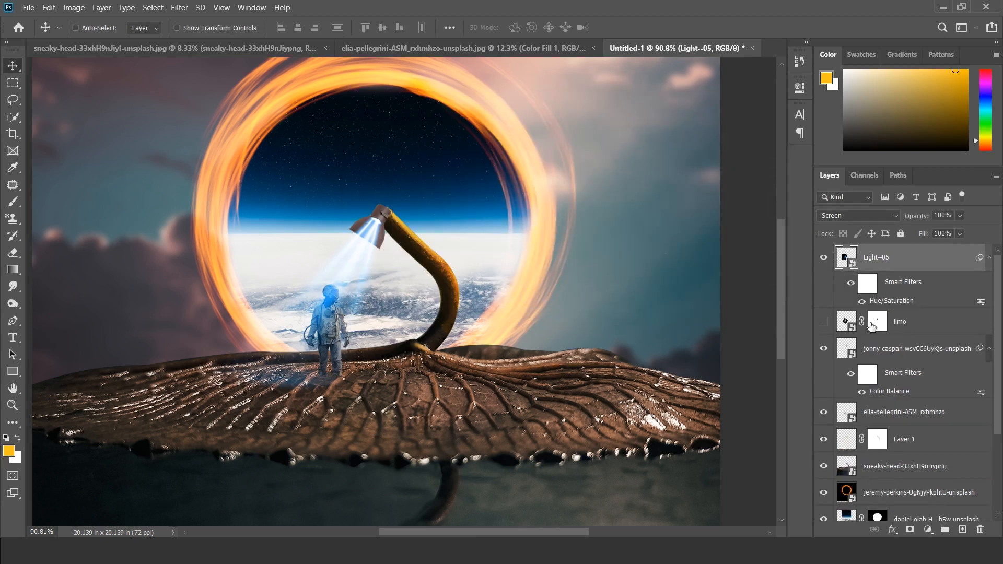
Step: Add a mask to the Light--05 layer, replace it with a copy of the limo layer's mask, and invert it
{"action": "left_click", "coordinate": [911, 532]}
{"action": "left_click", "coordinate": [882, 328]}
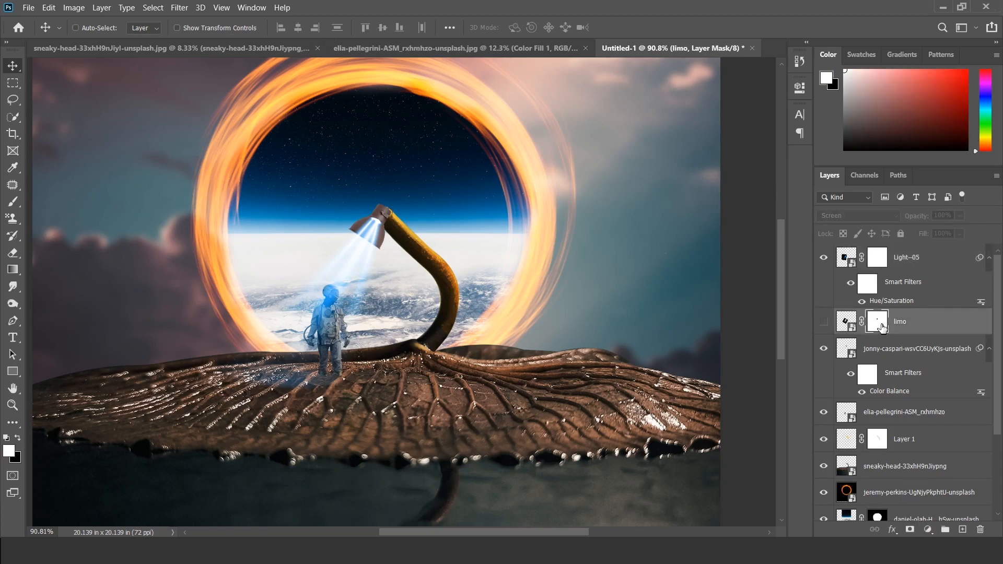
{"action": "left_click_drag", "start_coordinate": [882, 327], "coordinate": [878, 259]}
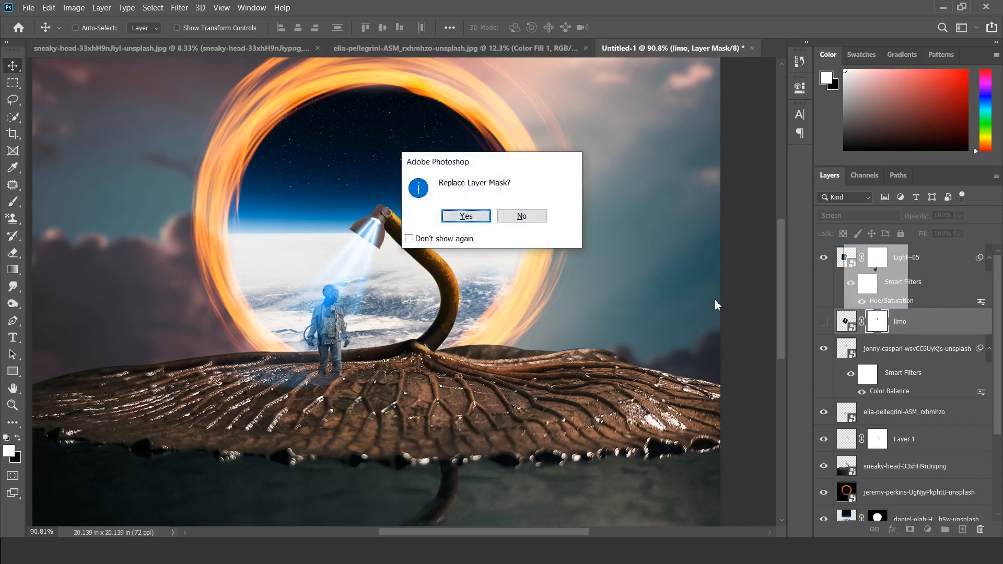
{"action": "left_click", "coordinate": [465, 216]}
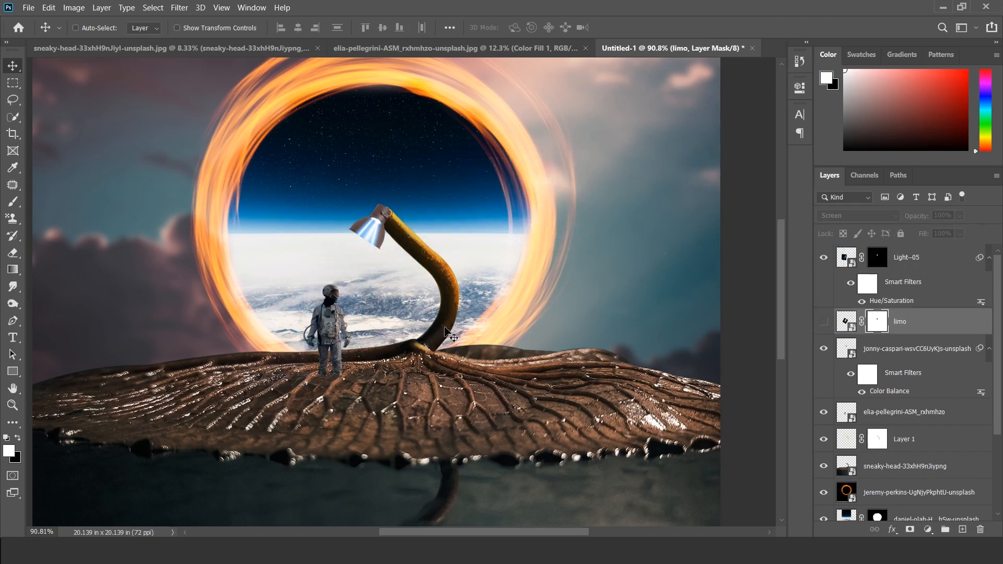
{"action": "left_click", "coordinate": [880, 261]}
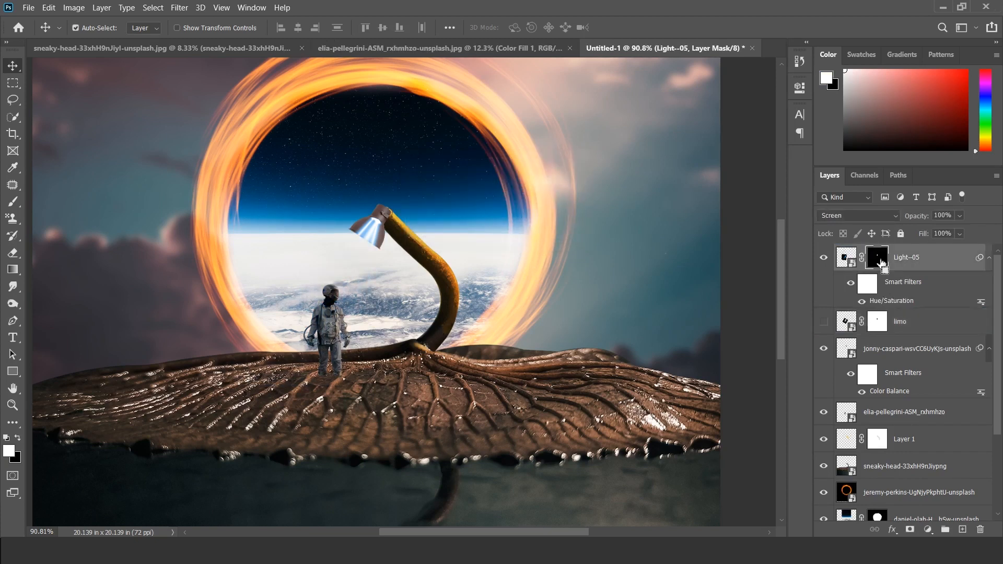
{"action": "key", "text": "ctrl+i"}
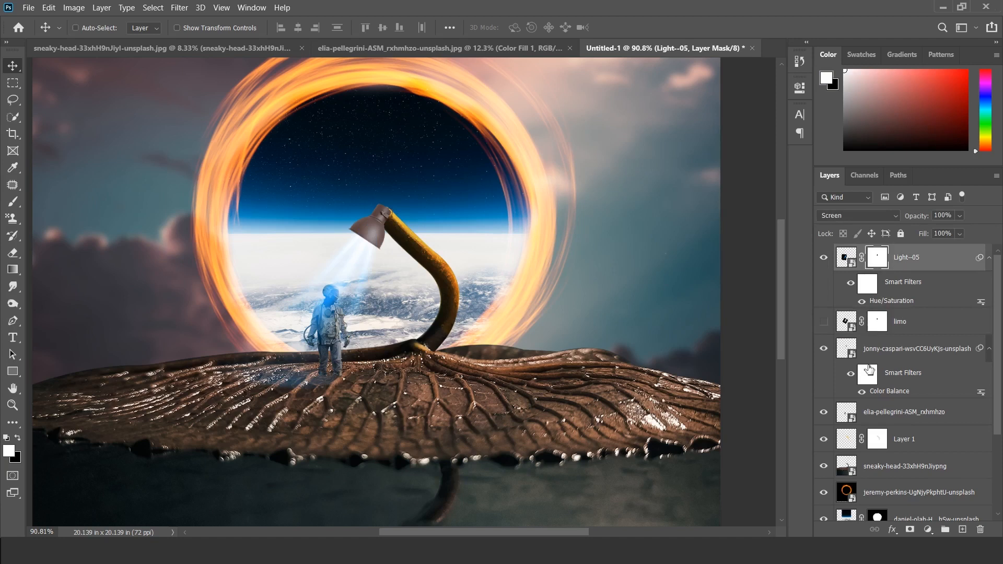
Step: Show the limo layer again, and load and clear a selection of the lamp's outline to check the beam
{"action": "left_click", "coordinate": [824, 323]}
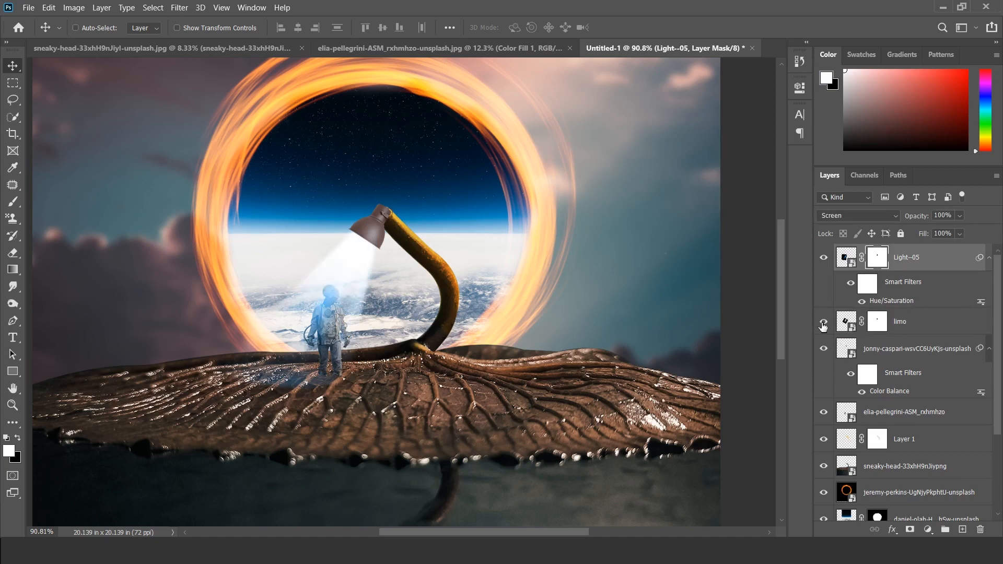
{"action": "left_click", "coordinate": [849, 354], "text": "ctrl"}
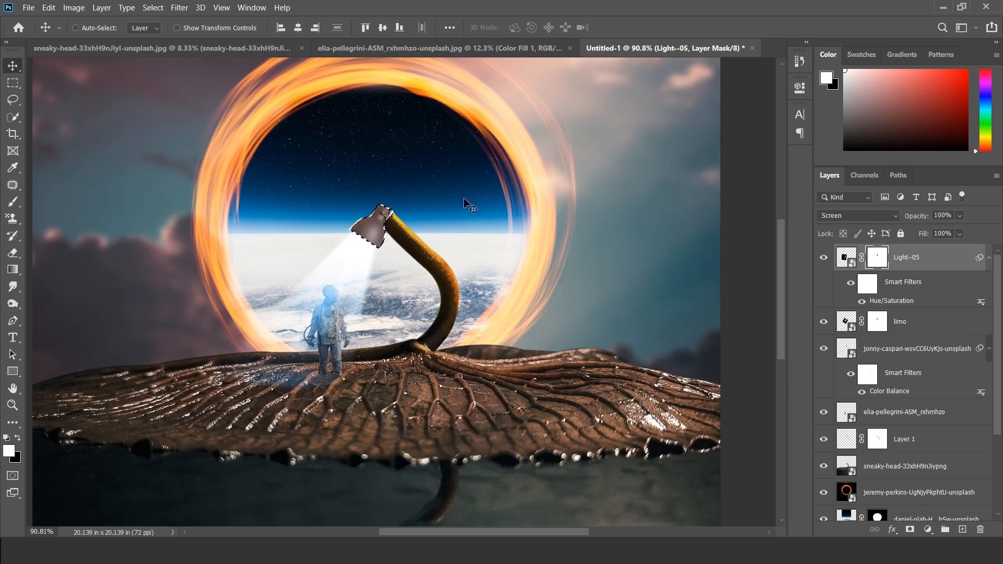
{"action": "left_click", "coordinate": [823, 257]}
{"action": "left_click", "coordinate": [823, 257]}
{"action": "key", "text": "ctrl+d"}
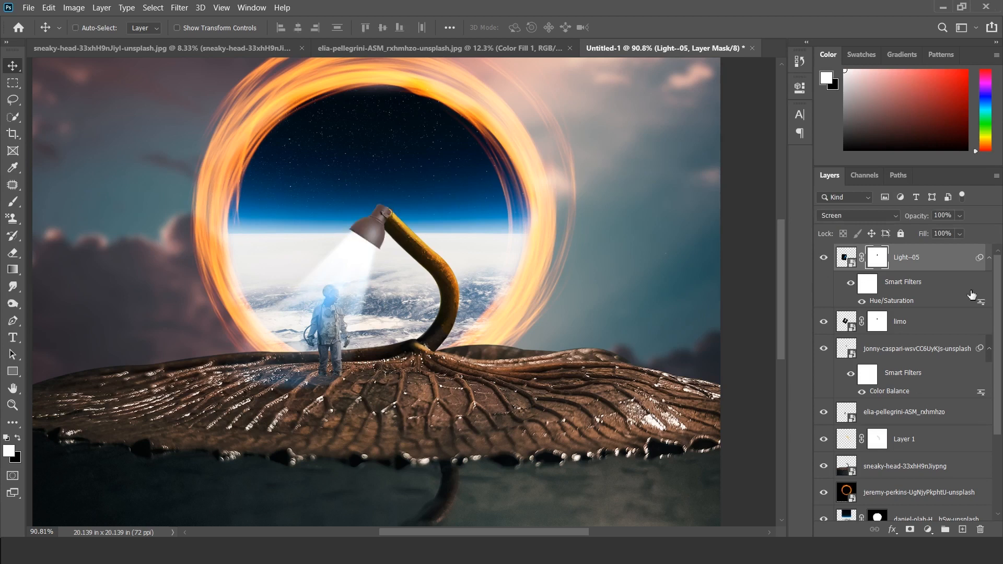
Step: Scale the Light--05 beam down slightly and reposition it to fit under the lamp head
{"action": "left_click", "coordinate": [825, 259]}
{"action": "left_click", "coordinate": [825, 259]}
{"action": "key", "text": "ctrl+t"}
{"action": "left_click_drag", "start_coordinate": [391, 195], "coordinate": [376, 212]}
{"action": "left_click_drag", "start_coordinate": [347, 257], "coordinate": [349, 258]}
{"action": "key", "text": "Return"}
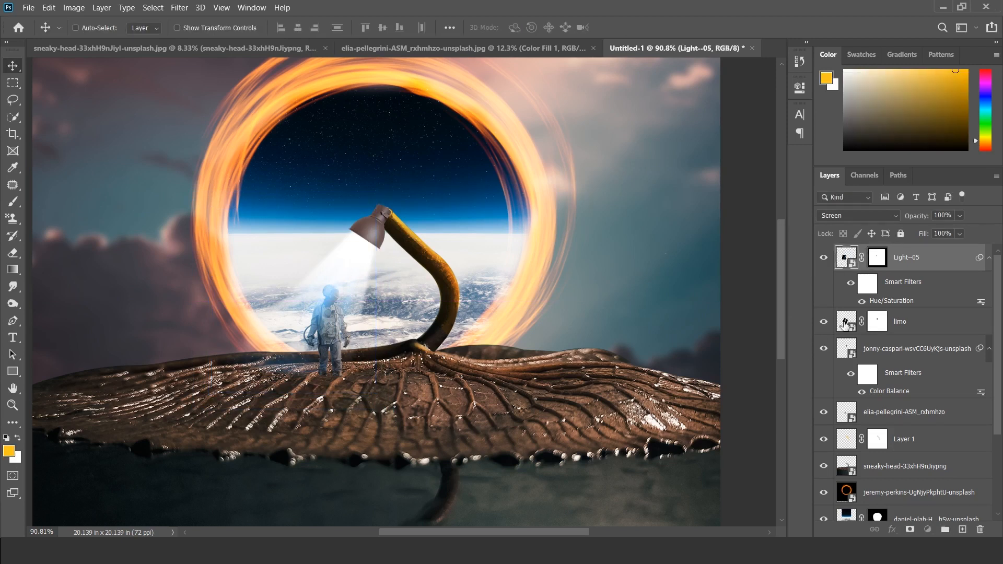
Step: Lower the limo layer's opacity to 30% and shift the Light--05 beam slightly to line up with the lamp opening
{"action": "left_click", "coordinate": [845, 324]}
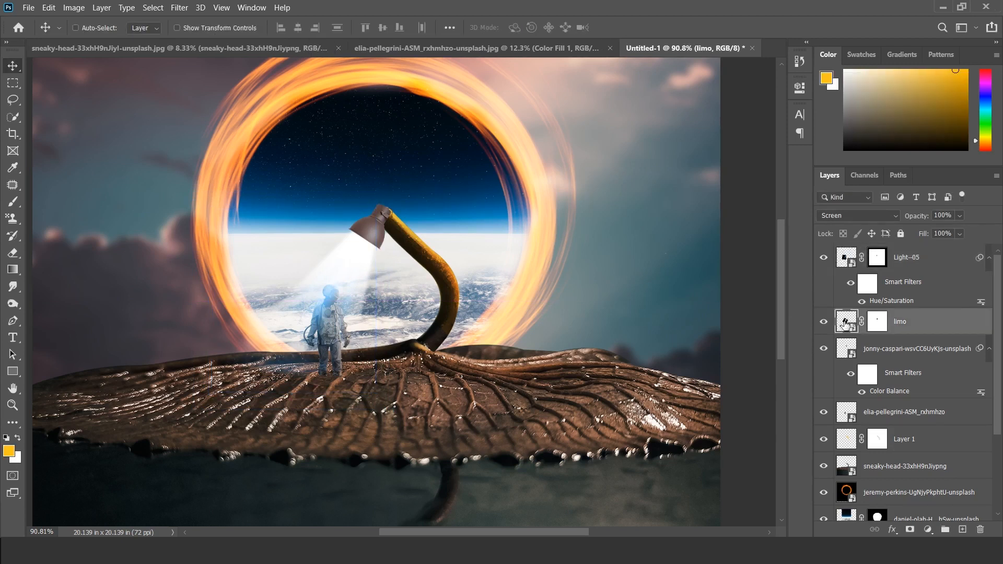
{"action": "left_click", "coordinate": [960, 216]}
{"action": "left_click_drag", "start_coordinate": [948, 232], "coordinate": [930, 238]}
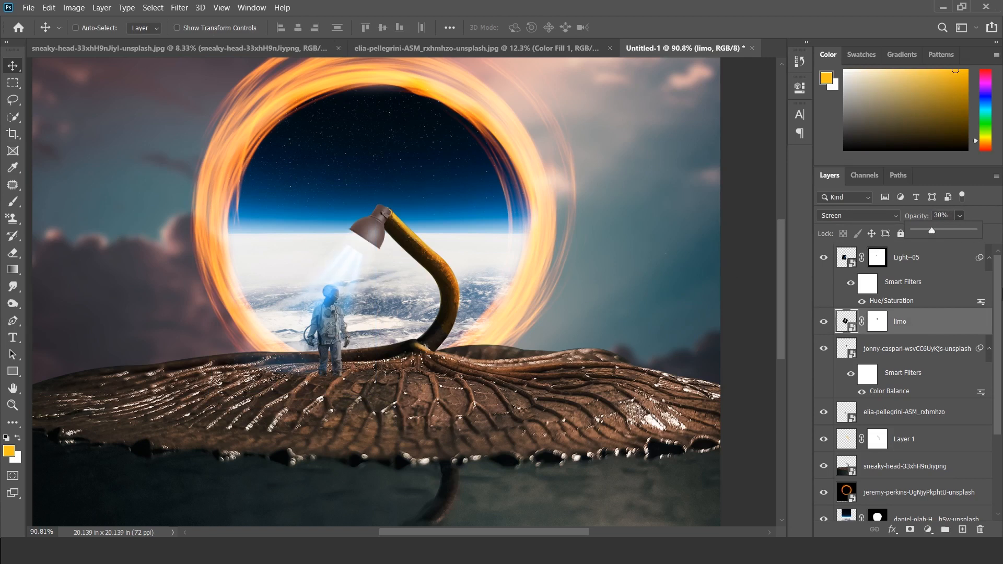
{"action": "left_click", "coordinate": [824, 322]}
{"action": "left_click", "coordinate": [825, 323]}
{"action": "left_click", "coordinate": [825, 322]}
{"action": "left_click", "coordinate": [842, 264]}
{"action": "mouse_move", "coordinate": [405, 332]}
{"action": "left_mouse_down"}
{"action": "mouse_move", "coordinate": [413, 280]}
{"action": "mouse_move", "coordinate": [424, 279]}
{"action": "mouse_move", "coordinate": [416, 321]}
{"action": "left_mouse_up"}
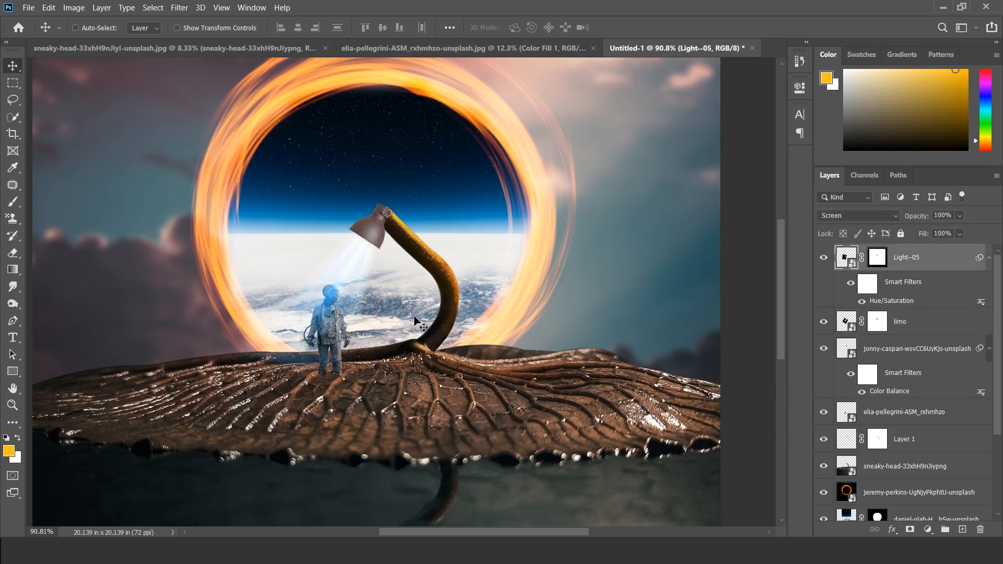
Step: Duplicate the elia-pellegrini astronaut layer as a Multiply-blended copy with an inverted, fully black layer mask
{"action": "left_click", "coordinate": [909, 412]}
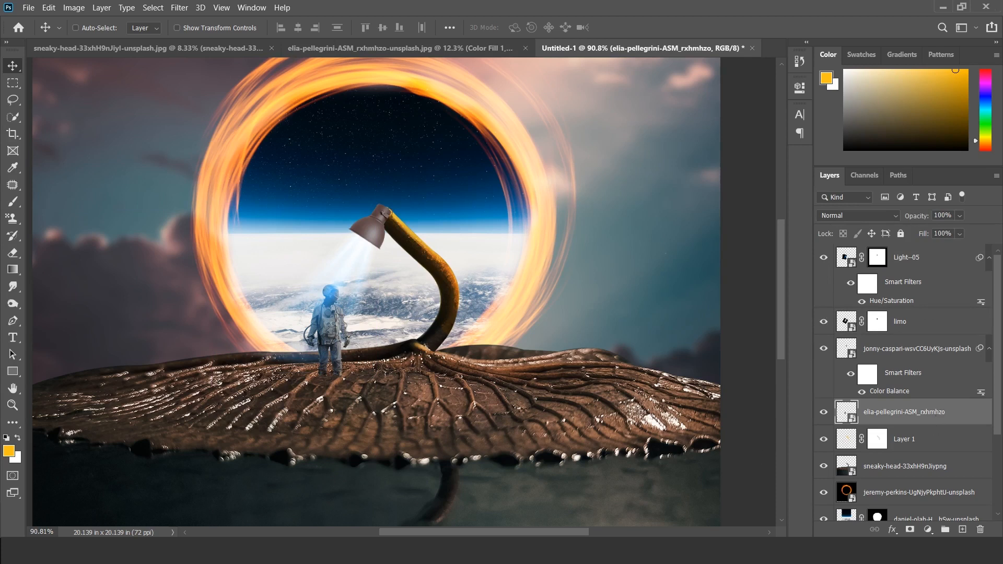
{"action": "left_click_drag", "start_coordinate": [913, 414], "coordinate": [964, 530]}
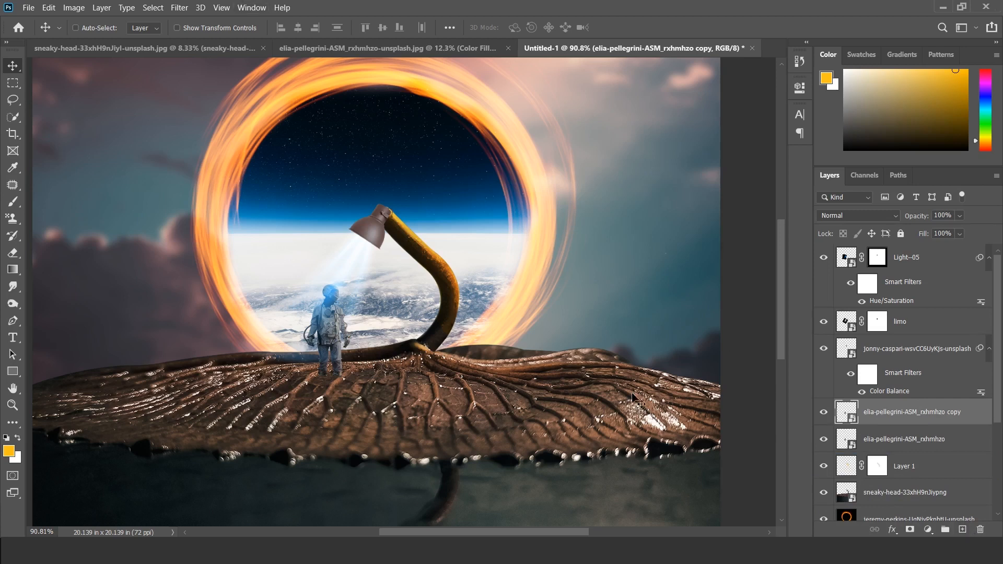
{"action": "left_click", "coordinate": [909, 530]}
{"action": "left_click", "coordinate": [860, 216]}
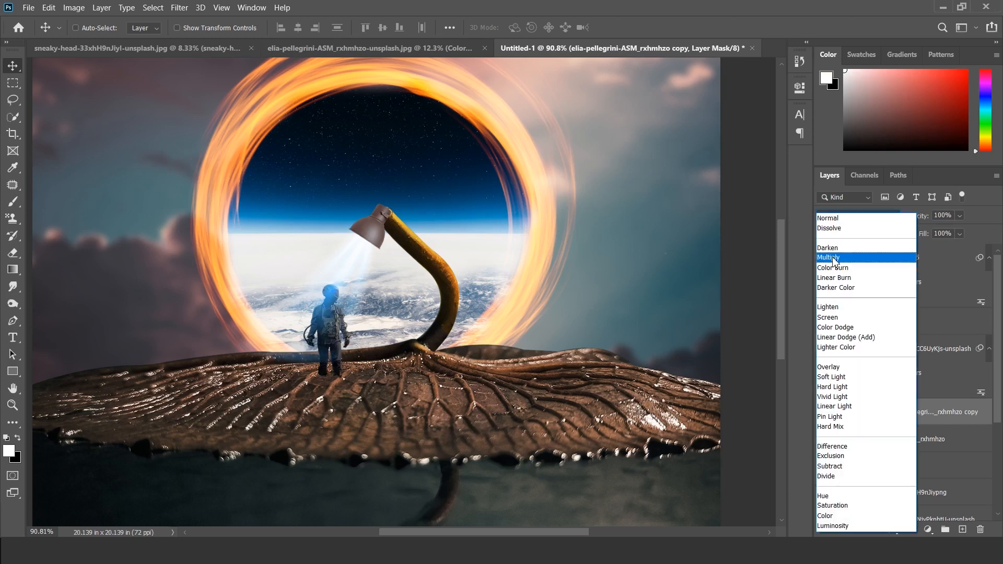
{"action": "left_click", "coordinate": [834, 258]}
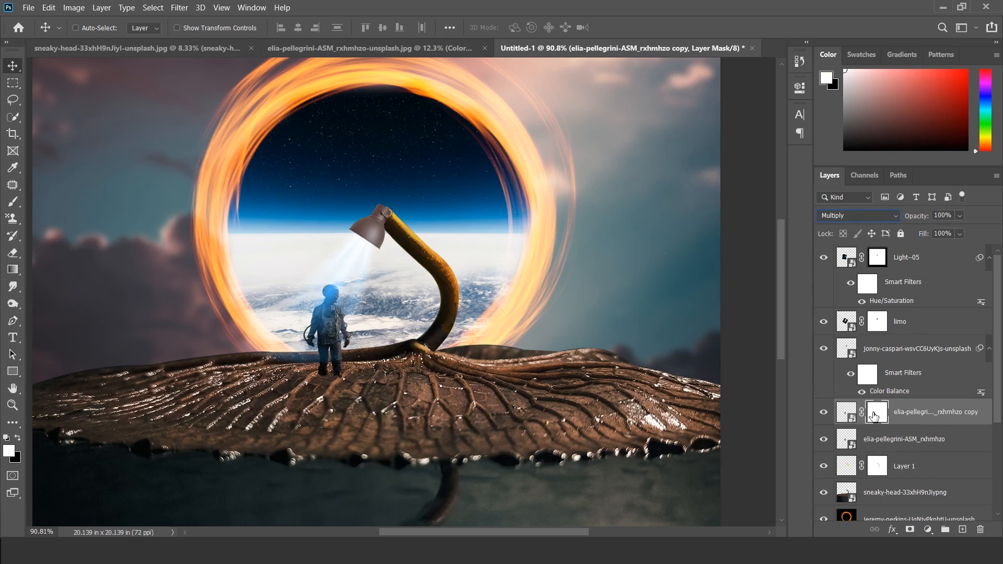
{"action": "left_click", "coordinate": [826, 416]}
{"action": "left_click", "coordinate": [826, 416]}
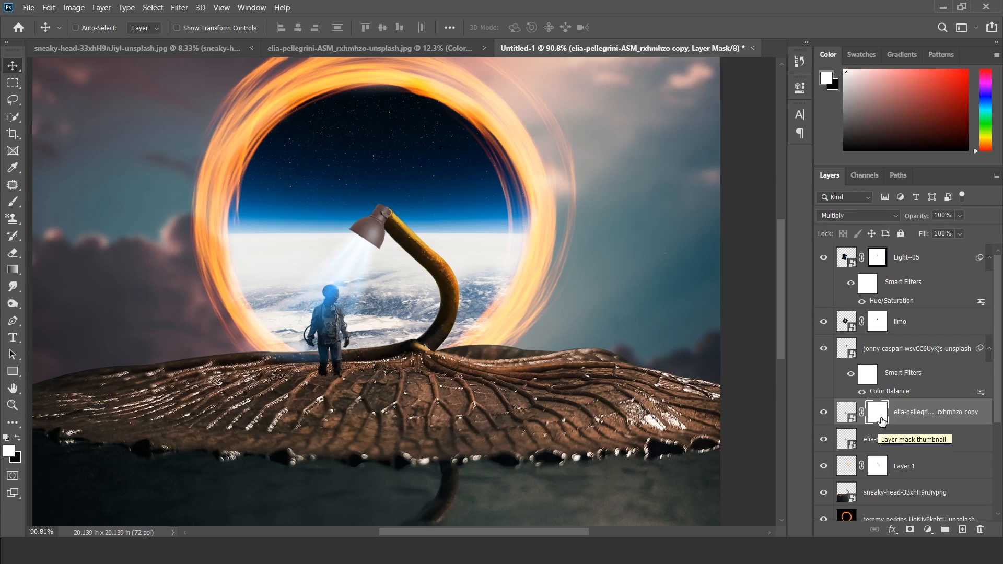
{"action": "key", "text": "ctrl+i"}
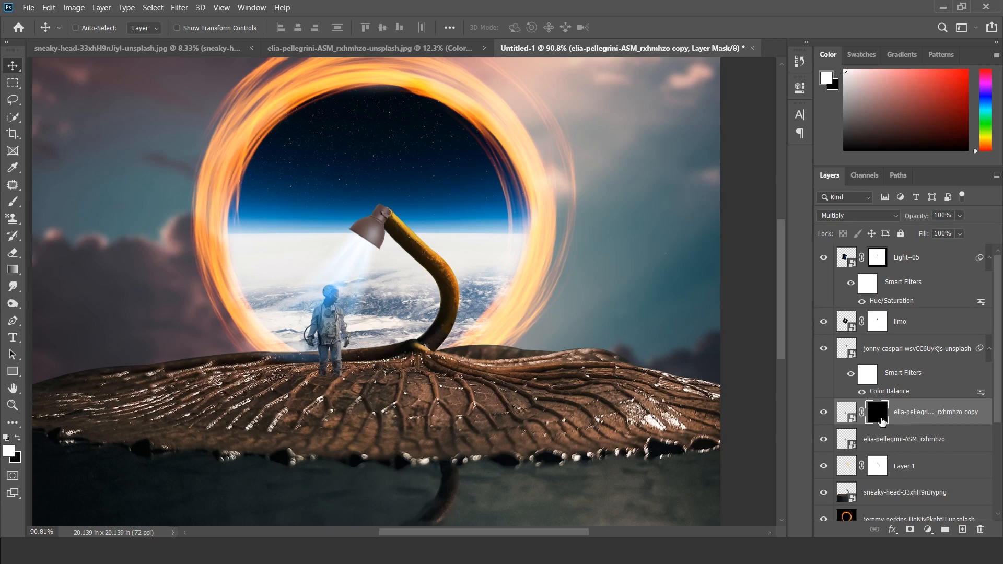
Step: Paint white on the copy's mask at 39% brush opacity to shade the astronaut's side facing away from the lamp
{"action": "scroll", "coordinate": [349, 306], "scroll_direction": "up", "scroll_amount": 3}
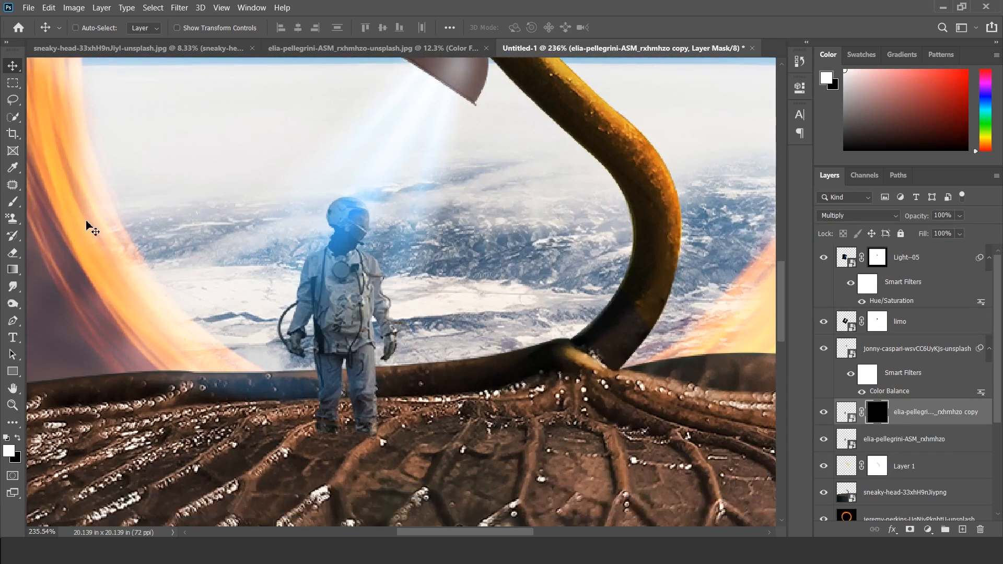
{"action": "left_click", "coordinate": [13, 202]}
{"action": "key", "text": "bracketright"}
{"action": "left_click", "coordinate": [300, 28]}
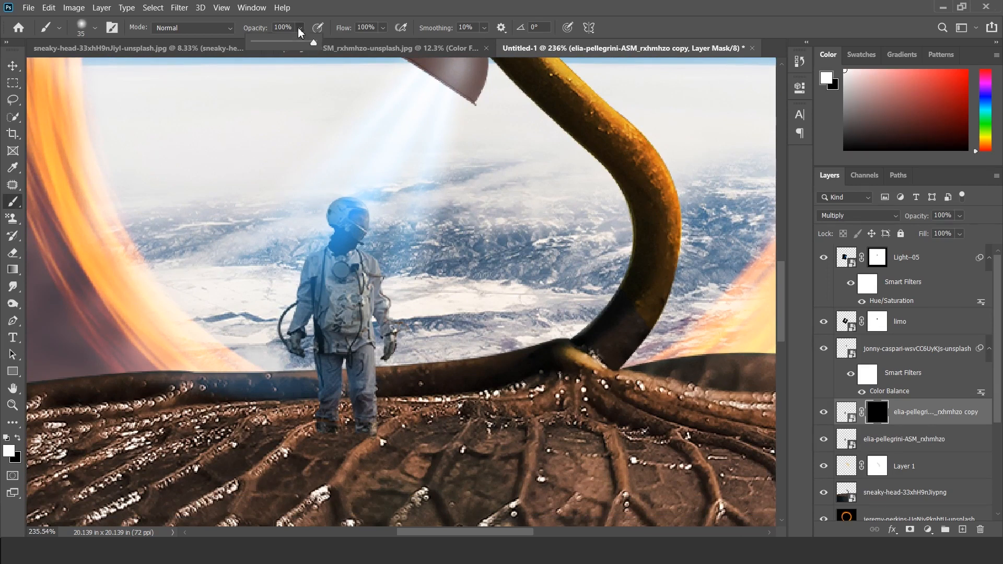
{"action": "left_click_drag", "start_coordinate": [274, 44], "coordinate": [277, 44]}
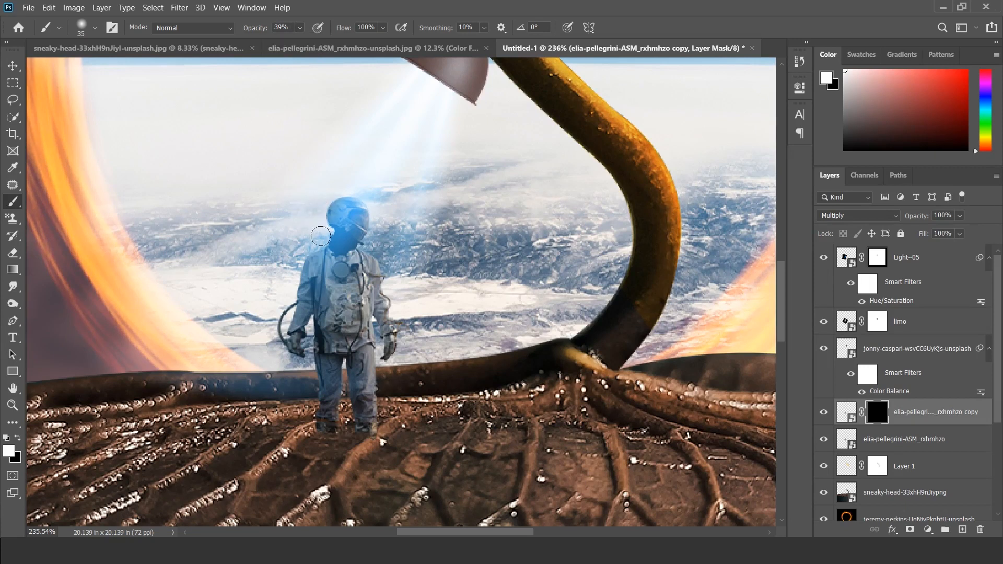
{"action": "left_click_drag", "start_coordinate": [320, 425], "coordinate": [293, 301]}
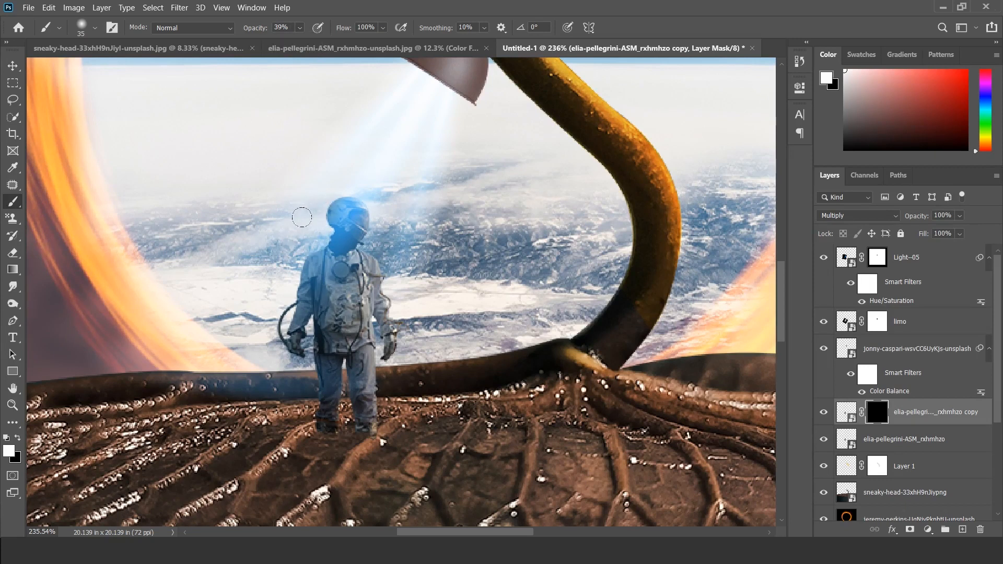
Step: Deepen the shading on the astronaut's arm and glove with a size 25 brush at 100% opacity
{"action": "left_click", "coordinate": [300, 28]}
{"action": "left_click_drag", "start_coordinate": [305, 42], "coordinate": [360, 52]}
{"action": "key", "text": "bracketleft"}
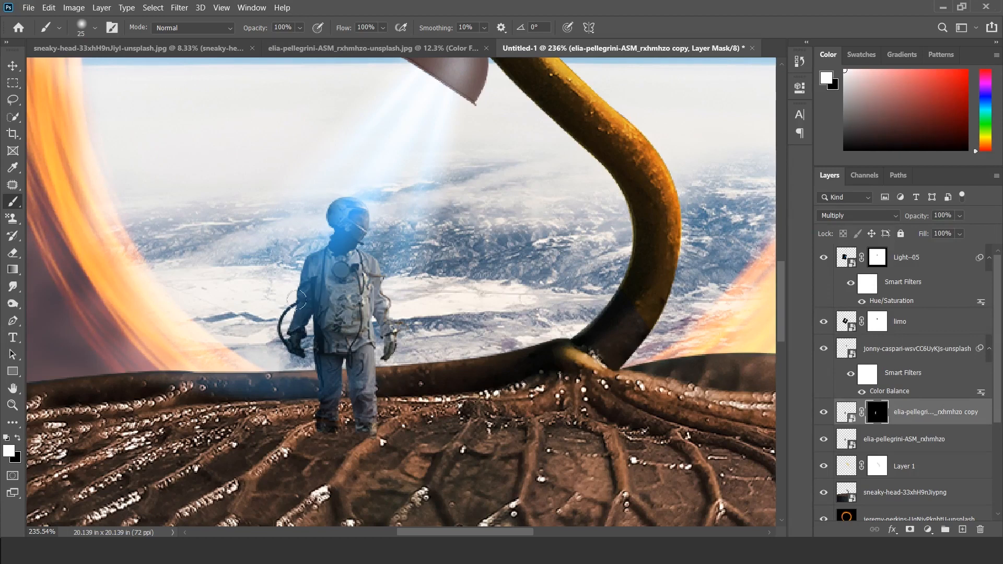
Step: Paint softer shading down the astronaut's body and leg at reduced brush opacity, and compare the result with the copy layer hidden
{"action": "left_click", "coordinate": [300, 27]}
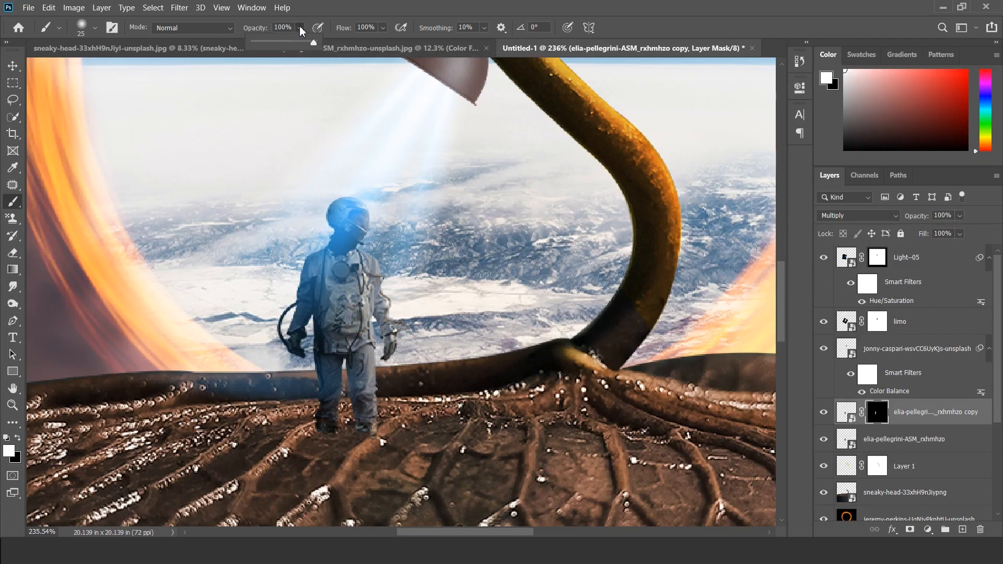
{"action": "left_click_drag", "start_coordinate": [315, 46], "coordinate": [285, 51]}
{"action": "key", "text": "bracketright"}
{"action": "left_click_drag", "start_coordinate": [322, 261], "coordinate": [327, 358]}
{"action": "key", "text": "v"}
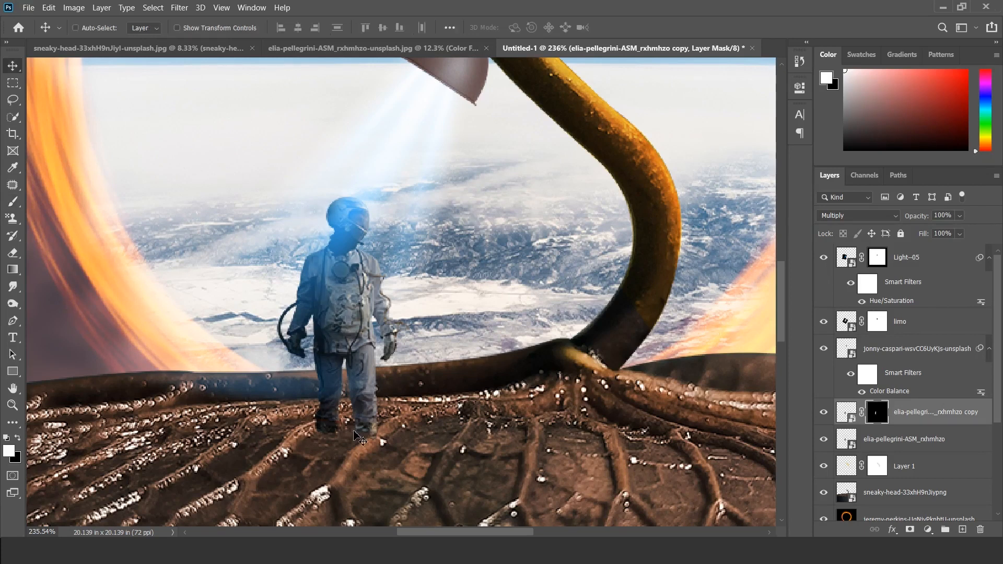
{"action": "scroll", "coordinate": [306, 400], "scroll_direction": "down", "scroll_amount": 4}
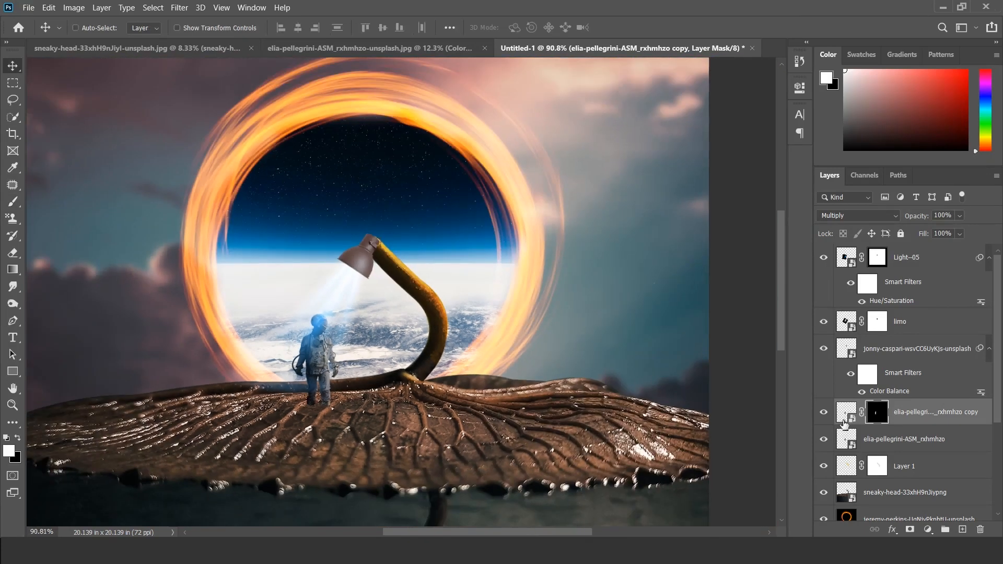
{"action": "left_click", "coordinate": [824, 413]}
{"action": "left_click", "coordinate": [825, 414]}
Step: Place the UFO image as an embedded object above the Light--05 layer
{"action": "scroll", "coordinate": [325, 348], "scroll_direction": "down", "scroll_amount": 2}
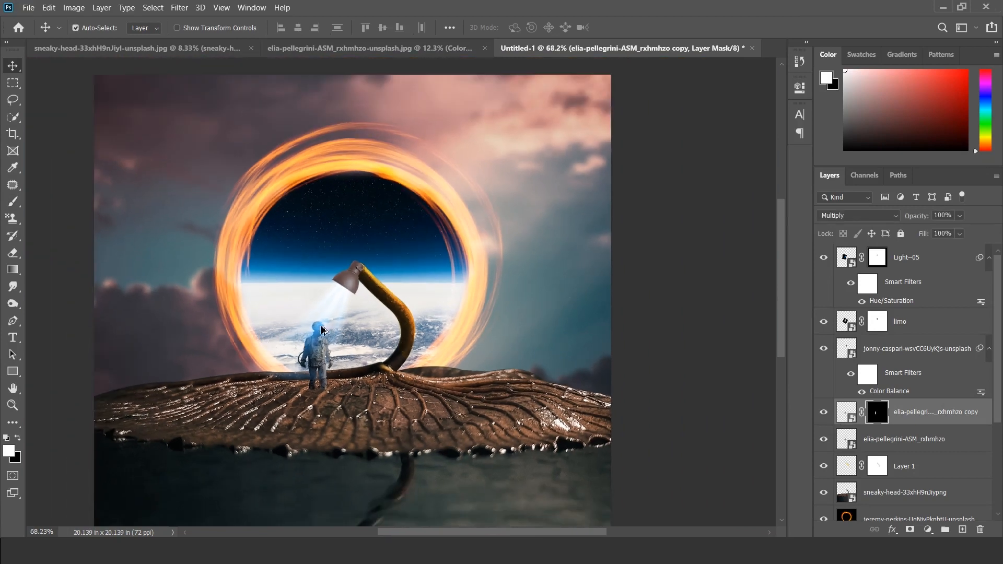
{"action": "scroll", "coordinate": [373, 320], "scroll_direction": "down", "scroll_amount": 1}
{"action": "left_click", "coordinate": [916, 259]}
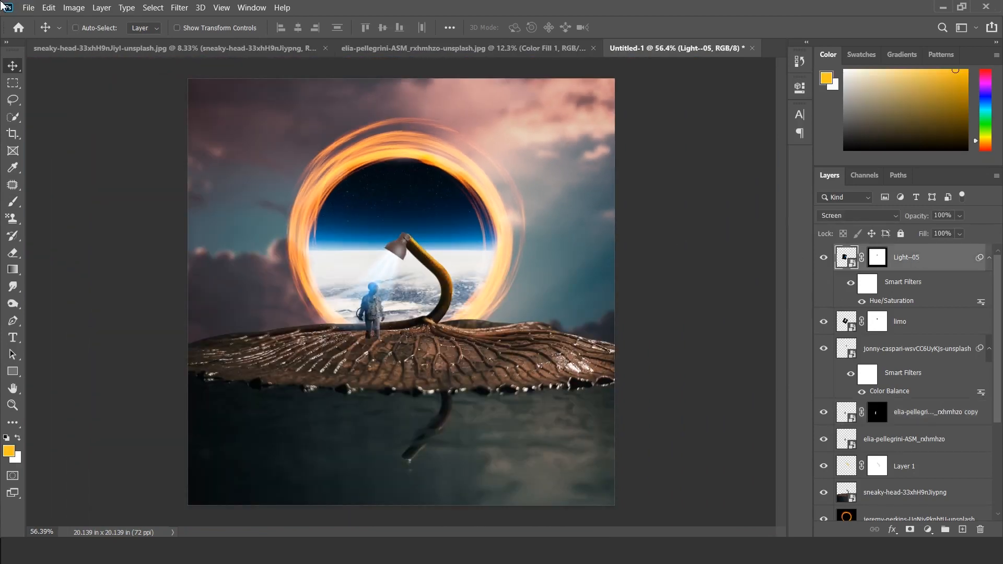
{"action": "left_click", "coordinate": [28, 8]}
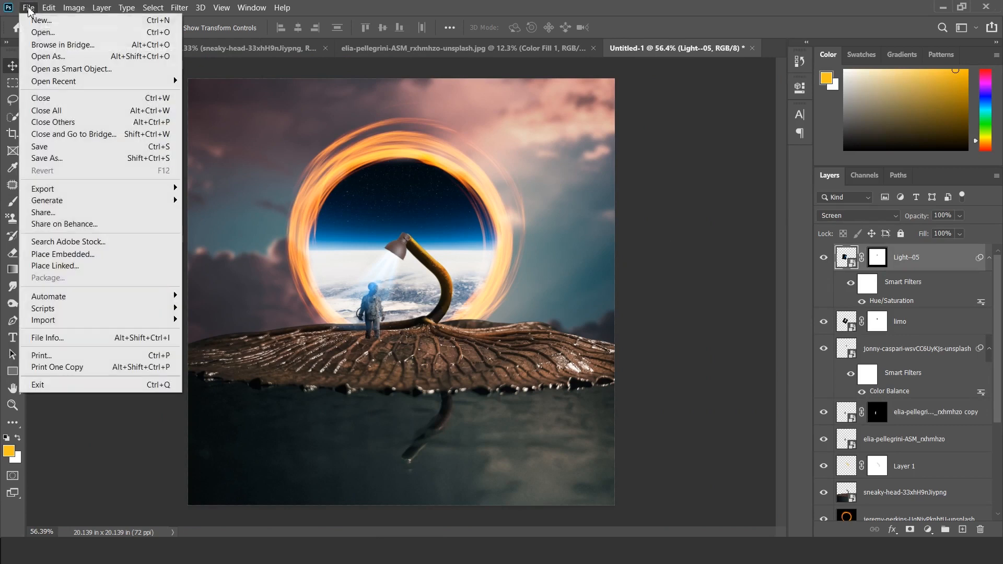
{"action": "left_click", "coordinate": [67, 255]}
{"action": "left_click", "coordinate": [163, 217]}
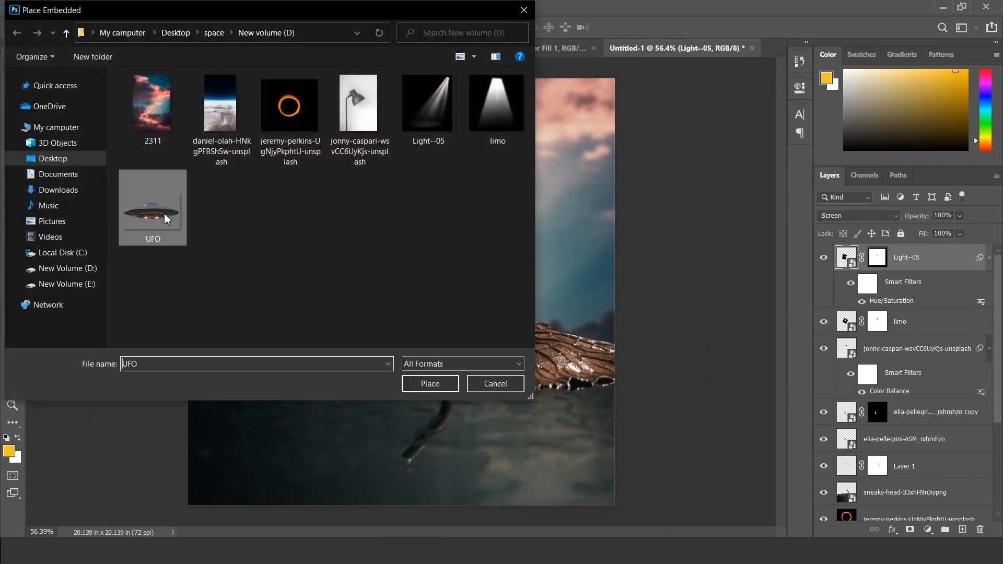
{"action": "left_click", "coordinate": [410, 383]}
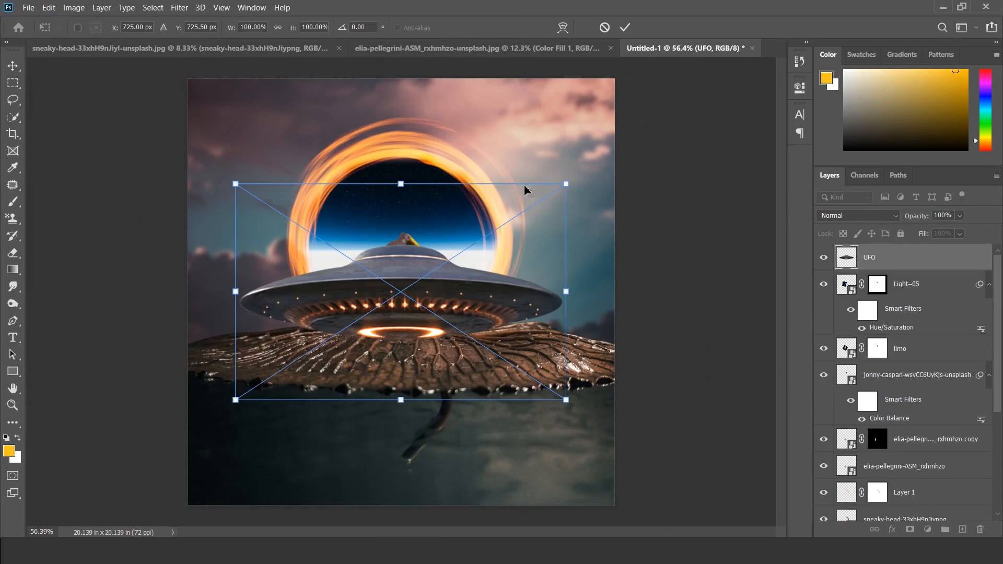
Step: Scale the UFO down to 23.58% and position it over the ring's upper-right edge
{"action": "left_click_drag", "start_coordinate": [566, 185], "coordinate": [352, 324]}
{"action": "left_click_drag", "start_coordinate": [333, 374], "coordinate": [492, 181]}
{"action": "left_click_drag", "start_coordinate": [509, 130], "coordinate": [492, 149]}
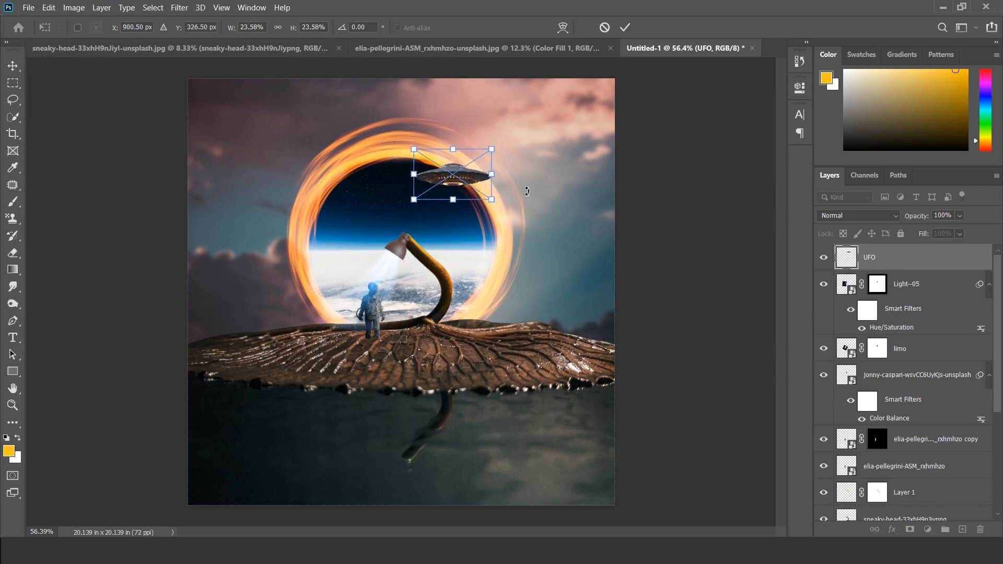
{"action": "key", "text": "Return"}
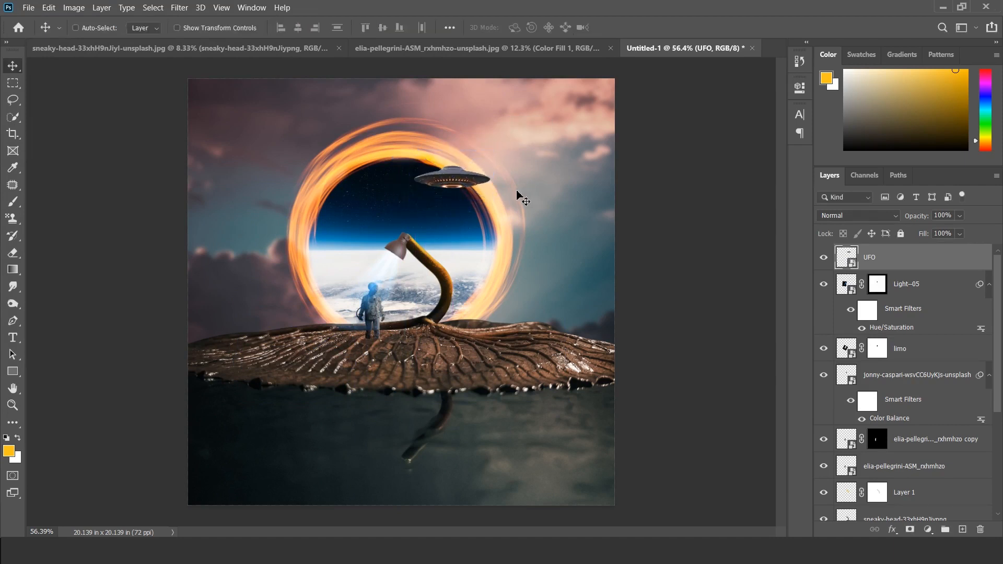
{"action": "key", "text": "ctrl+j"}
{"action": "key", "text": "ctrl+t"}
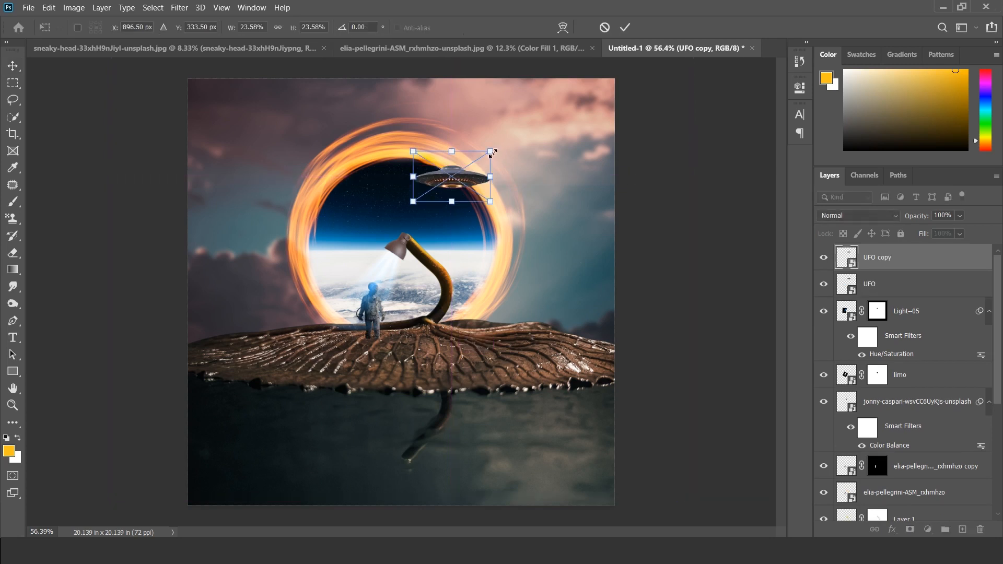
{"action": "key", "text": "Escape"}
{"action": "key", "text": "ctrl+z"}
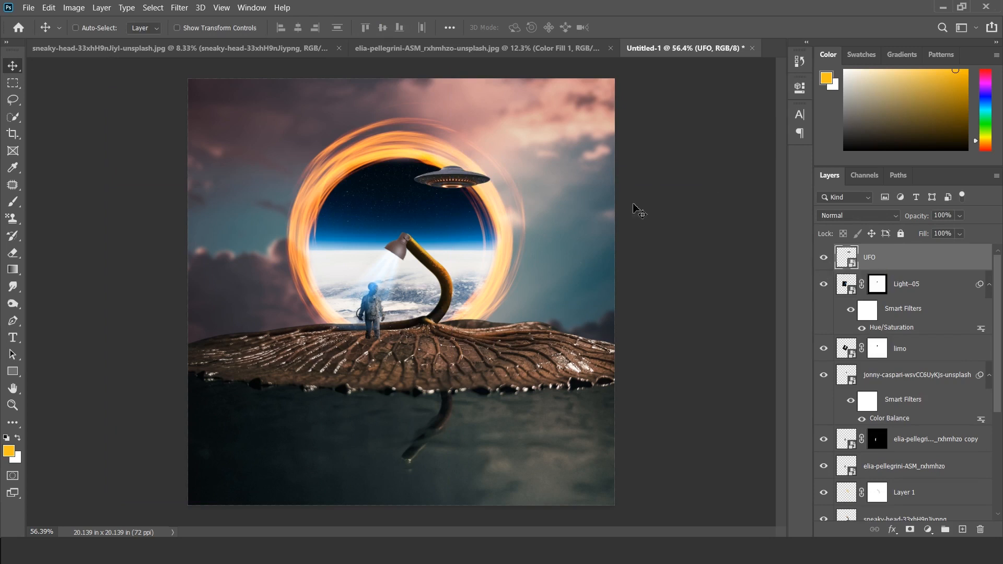
Step: Desaturate the UFO with a Hue/Saturation adjustment, setting saturation to -35
{"action": "left_click", "coordinate": [83, 11]}
{"action": "mouse_move", "coordinate": [99, 38]}
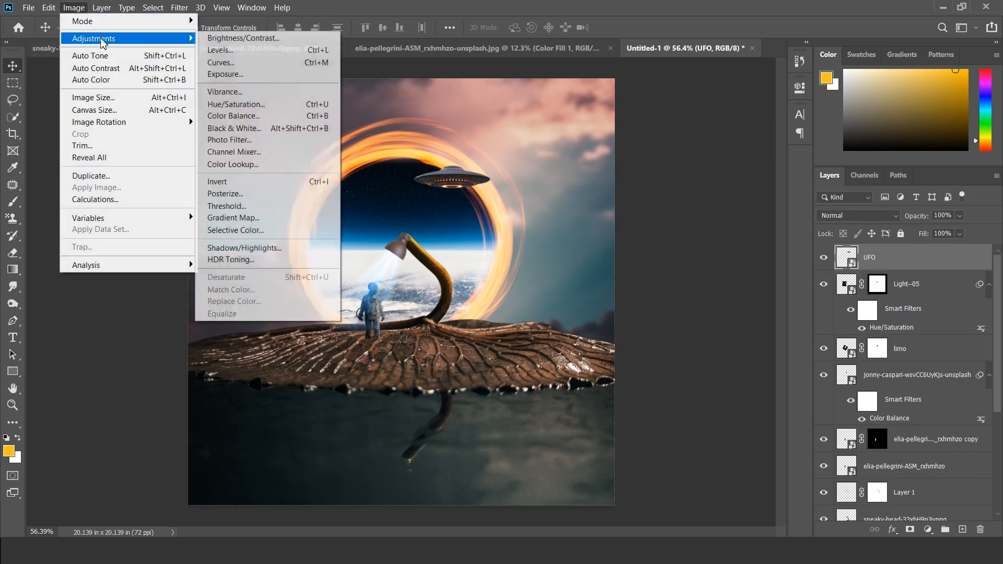
{"action": "left_click", "coordinate": [238, 106]}
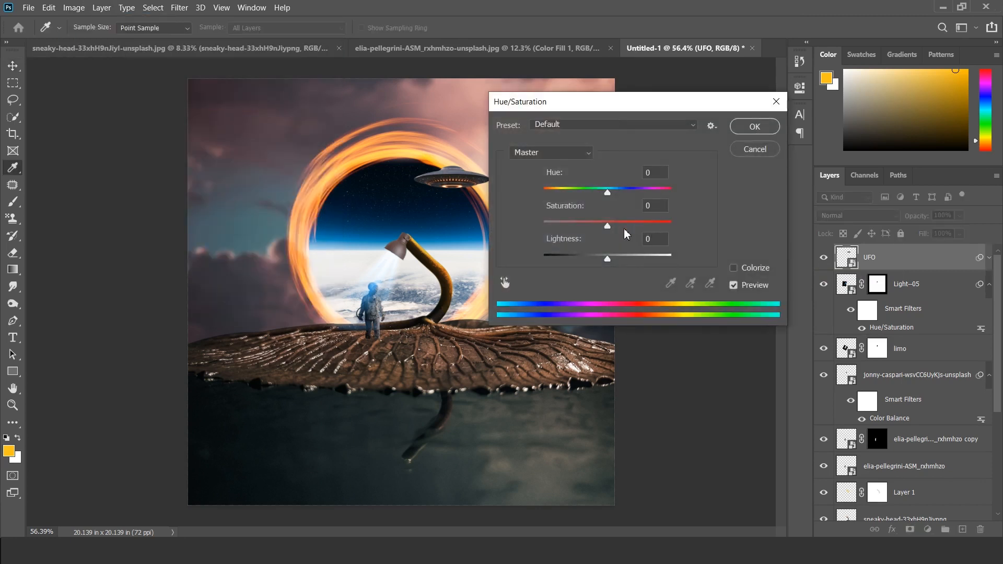
{"action": "left_click_drag", "start_coordinate": [608, 228], "coordinate": [588, 225]}
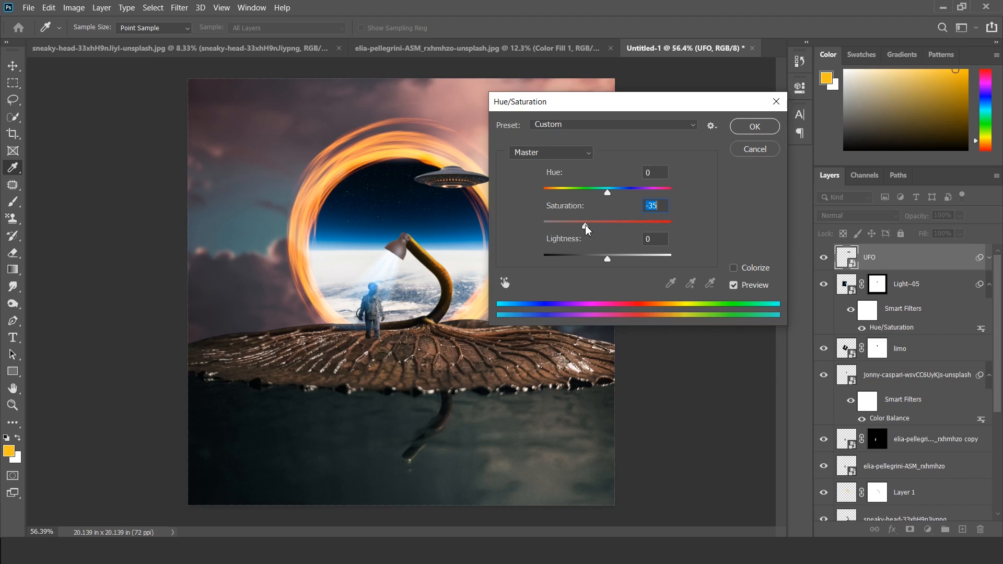
{"action": "left_click", "coordinate": [754, 126]}
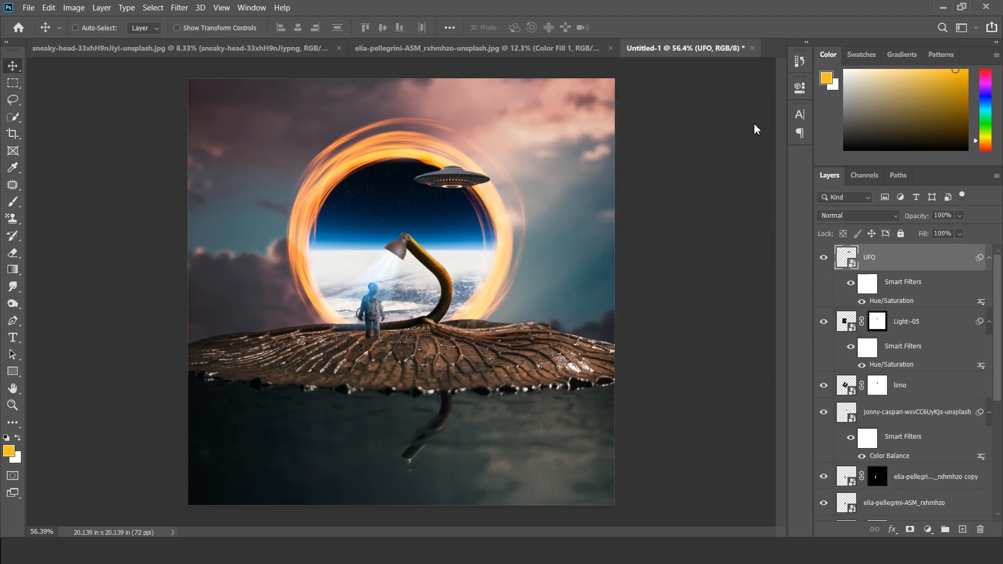
Step: Apply a Gaussian Blur with a 1.1-pixel radius to the UFO layer
{"action": "left_click", "coordinate": [180, 7]}
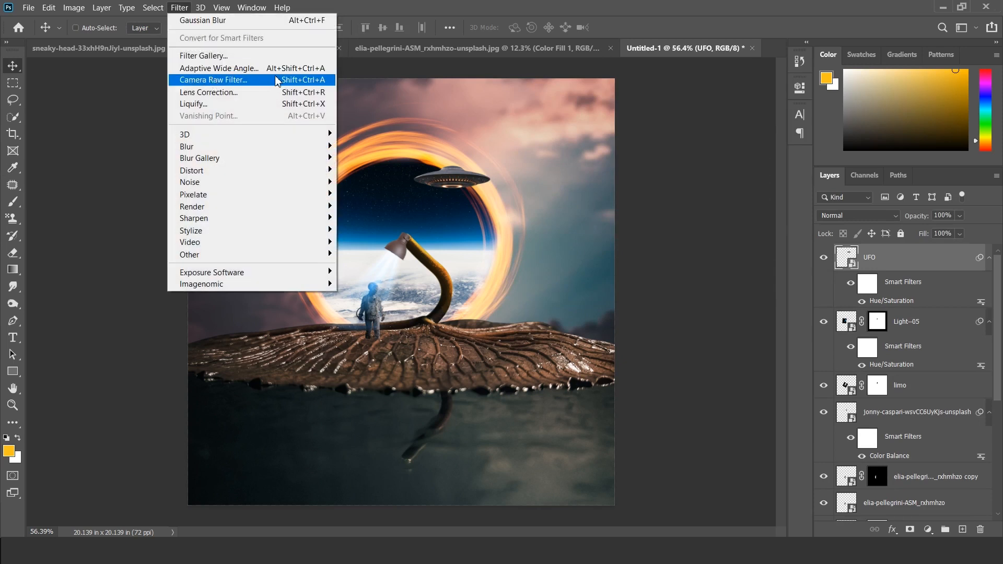
{"action": "mouse_move", "coordinate": [201, 147]}
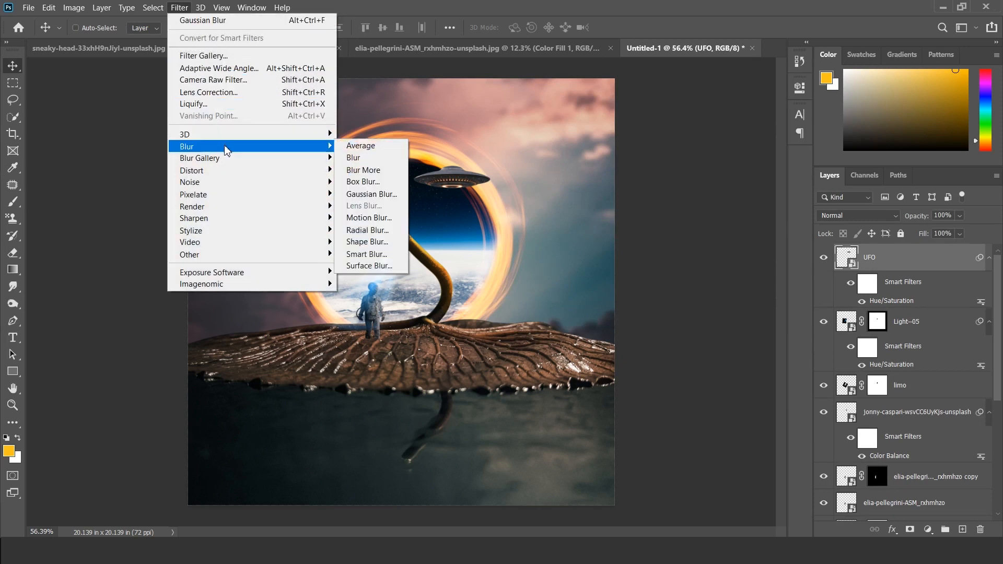
{"action": "left_click", "coordinate": [372, 194]}
{"action": "left_click", "coordinate": [663, 286]}
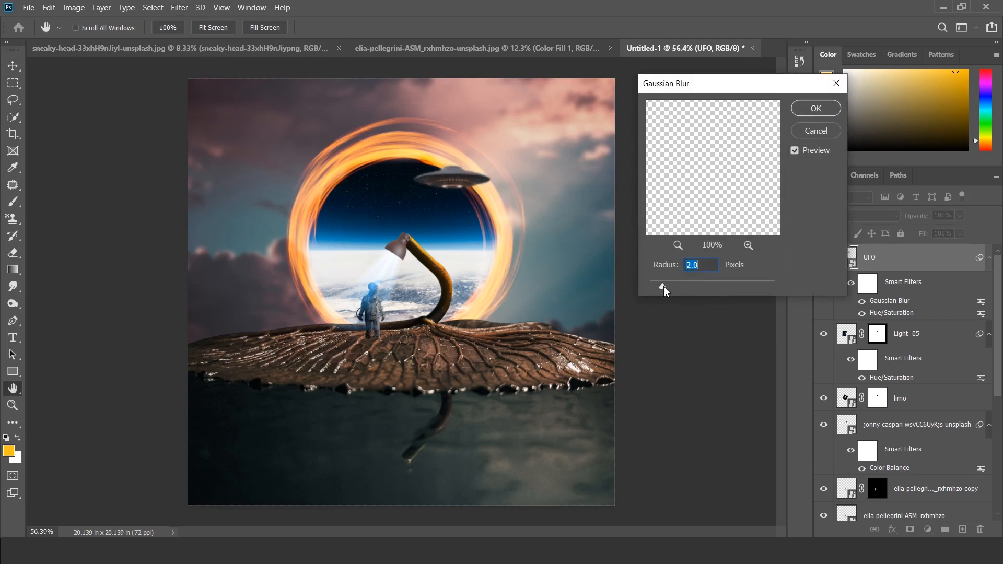
{"action": "left_click_drag", "start_coordinate": [664, 287], "coordinate": [662, 286]}
{"action": "left_click", "coordinate": [660, 287]}
{"action": "left_click_drag", "start_coordinate": [660, 287], "coordinate": [657, 287]}
{"action": "left_click_drag", "start_coordinate": [657, 287], "coordinate": [656, 288]}
{"action": "left_click", "coordinate": [816, 108]}
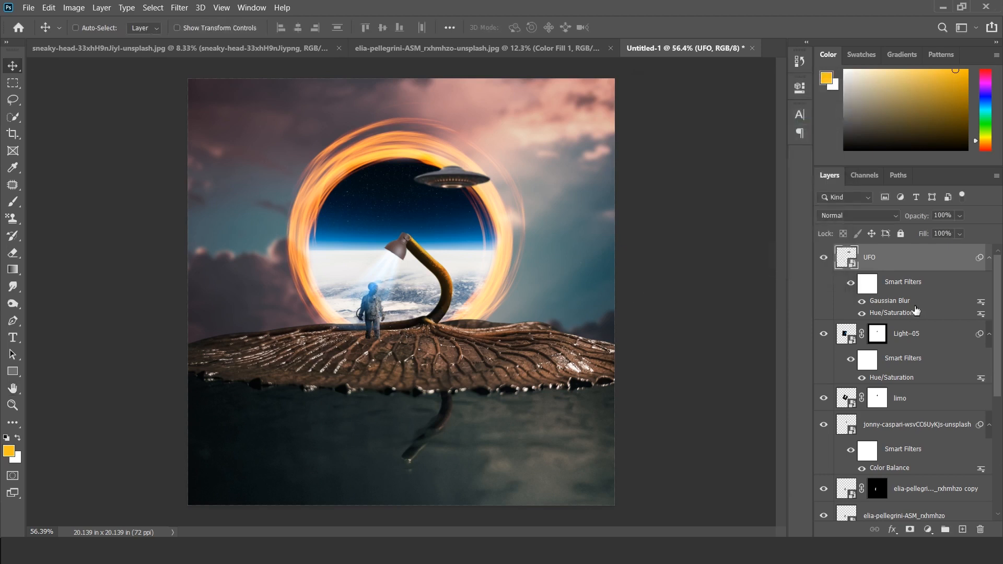
Step: Duplicate the UFO layer, shrink the copy and place it inside the portal just above the lamp head
{"action": "left_click_drag", "start_coordinate": [918, 264], "coordinate": [963, 530]}
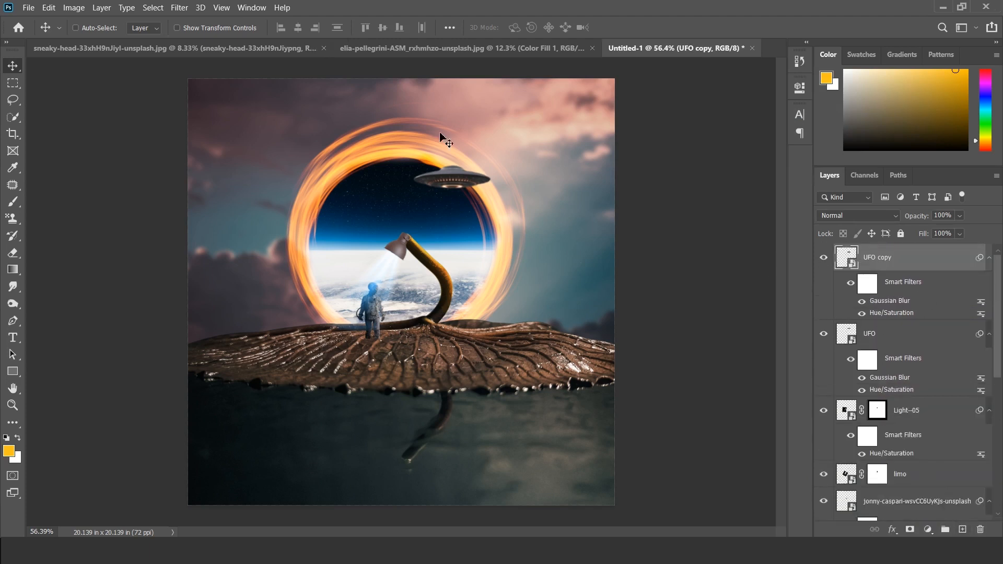
{"action": "left_click_drag", "start_coordinate": [468, 175], "coordinate": [456, 194]}
{"action": "key", "text": "ctrl+t"}
{"action": "left_click", "coordinate": [538, 226]}
{"action": "left_click_drag", "start_coordinate": [483, 148], "coordinate": [417, 203]}
{"action": "left_click_drag", "start_coordinate": [434, 187], "coordinate": [418, 208]}
{"action": "key", "text": "Return"}
Step: Set the Gaussian Blur radius of the UFO copy layer to 4 pixels
{"action": "double_click", "coordinate": [888, 301]}
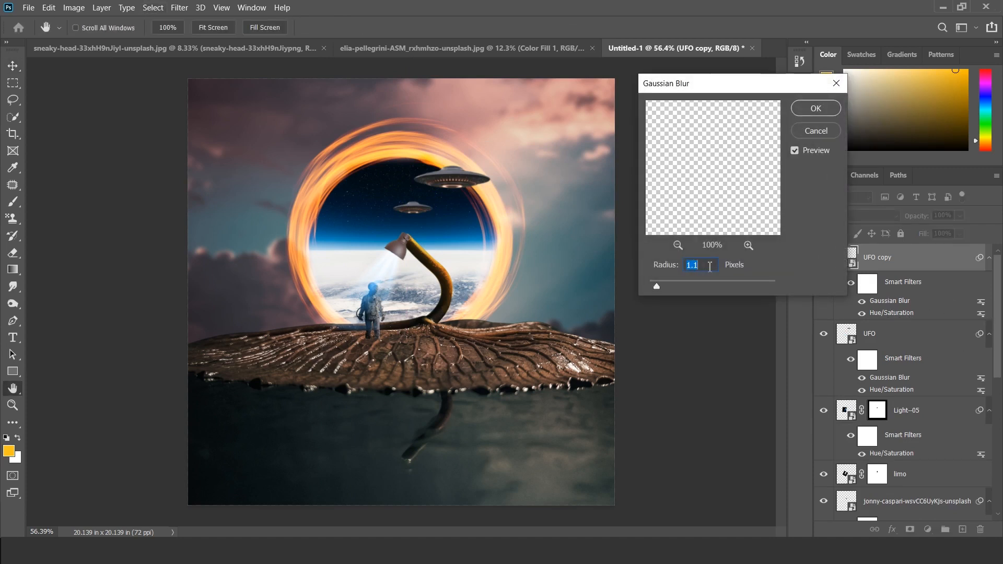
{"action": "type", "text": "4"}
{"action": "left_click", "coordinate": [816, 108]}
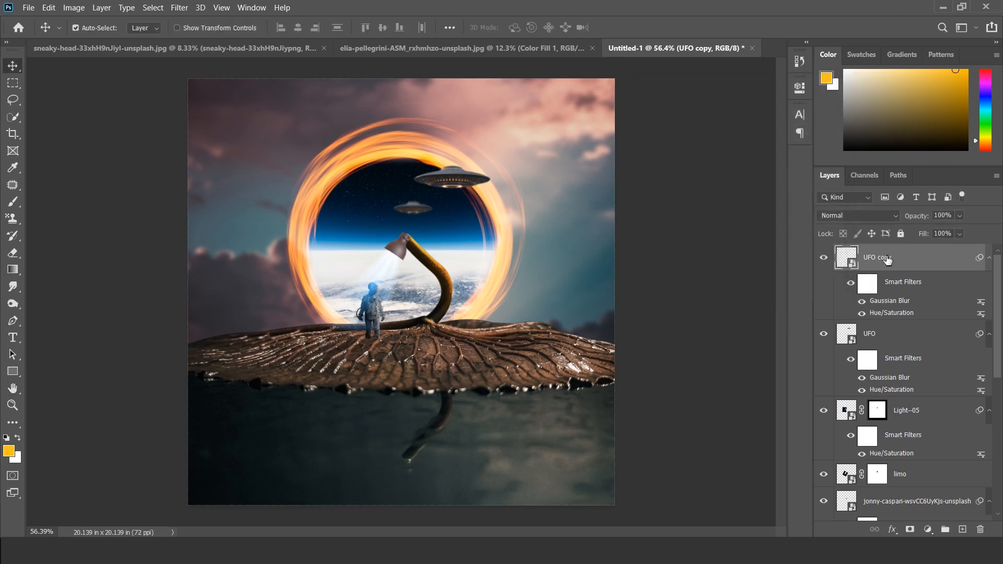
Step: Duplicate the smaller UFO, scale it down further, place it above the lamp's curved stem, and keep its blur radius at 4 pixels
{"action": "key", "text": "ctrl+j"}
{"action": "key", "text": "ctrl+t"}
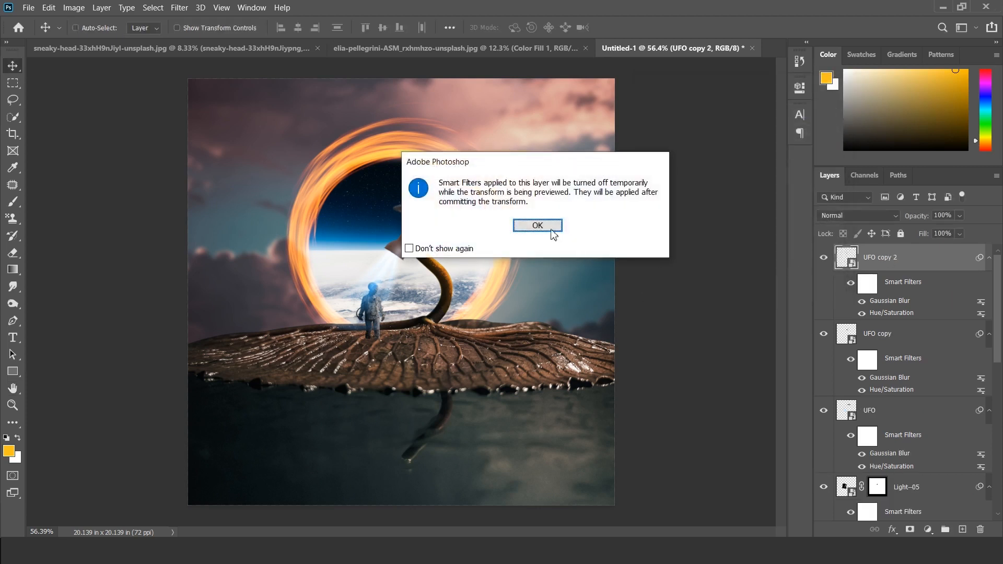
{"action": "left_click", "coordinate": [537, 225]}
{"action": "left_click_drag", "start_coordinate": [490, 168], "coordinate": [453, 229]}
{"action": "key", "text": "Return"}
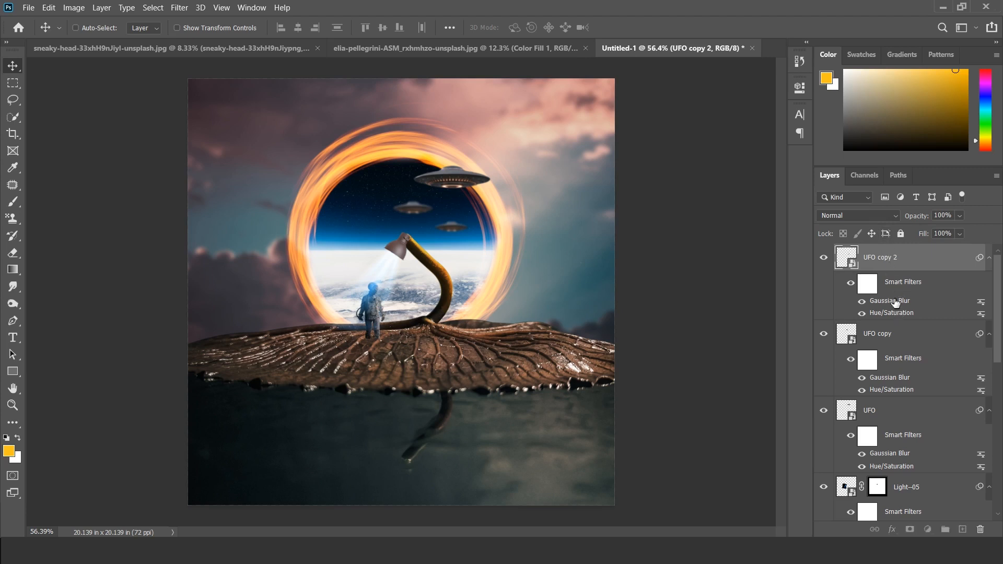
{"action": "double_click", "coordinate": [889, 301]}
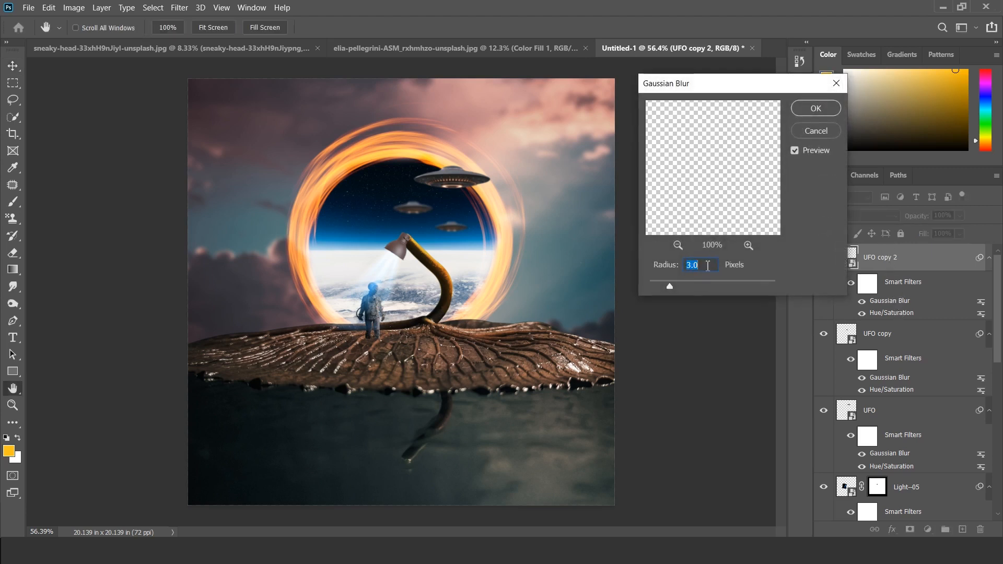
{"action": "left_click", "coordinate": [812, 107]}
Step: Set the opacity of UFO copy 2 to 75% and of UFO copy to 85%
{"action": "left_click", "coordinate": [960, 233]}
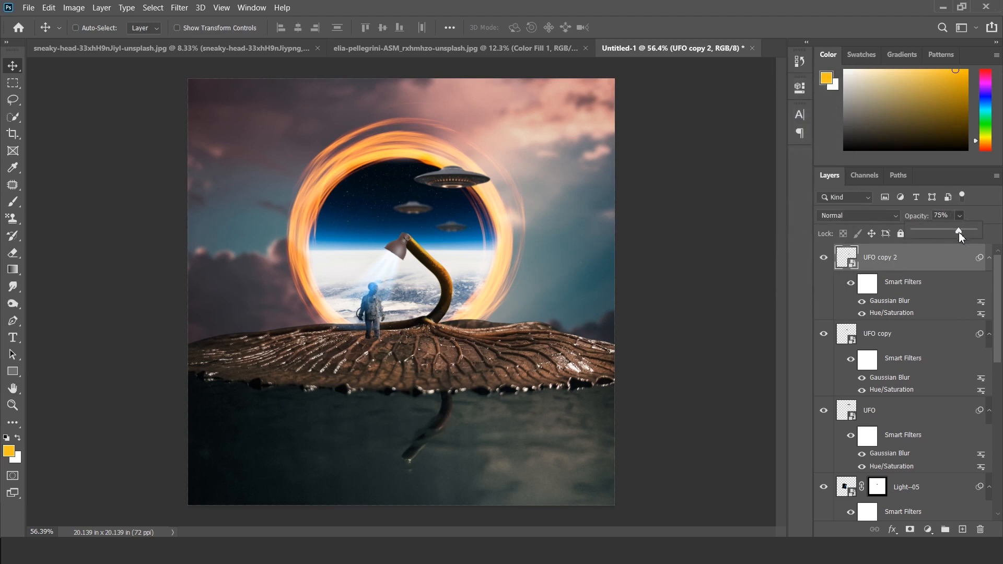
{"action": "left_click", "coordinate": [897, 330]}
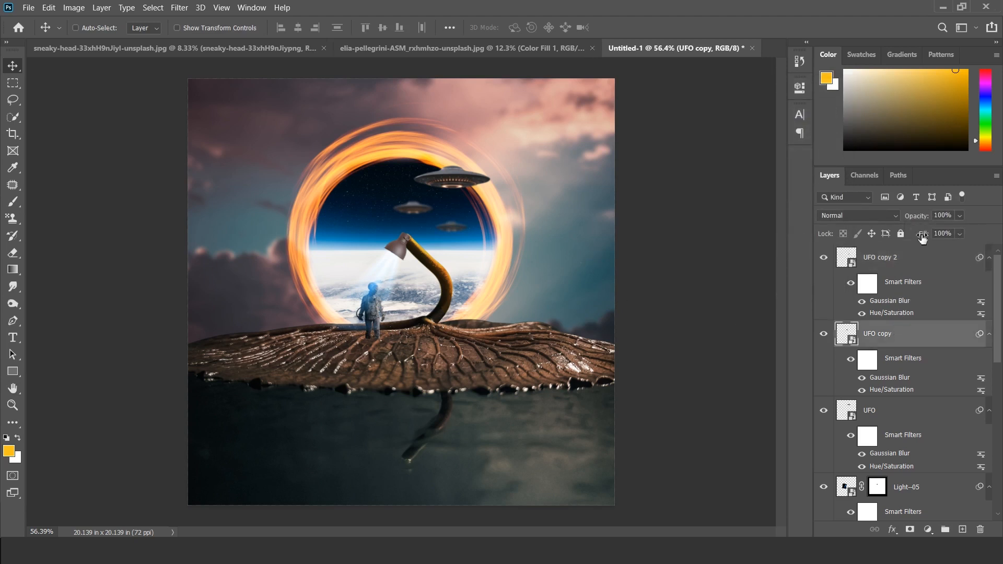
{"action": "left_click", "coordinate": [959, 216]}
{"action": "left_click_drag", "start_coordinate": [976, 230], "coordinate": [964, 231]}
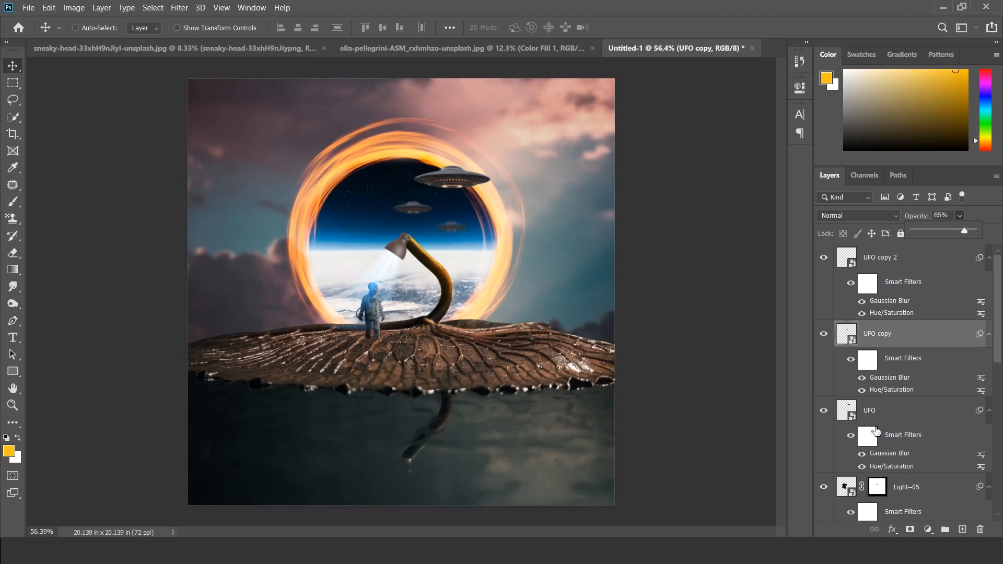
Step: Reduce the opacity of the Overlay layer Layer 1 to 51%
{"action": "scroll", "coordinate": [876, 426], "scroll_direction": "down", "scroll_amount": 10}
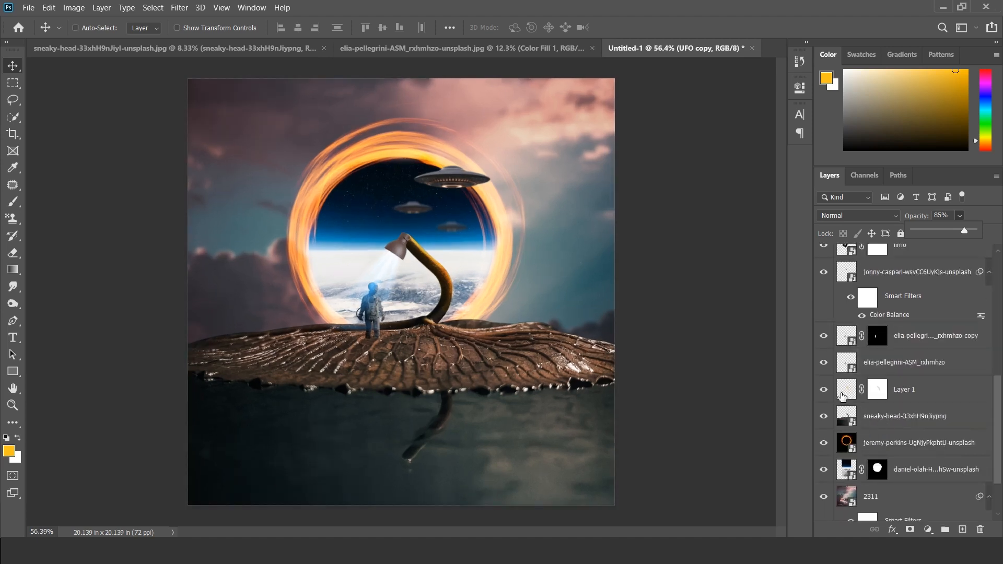
{"action": "left_click", "coordinate": [838, 395]}
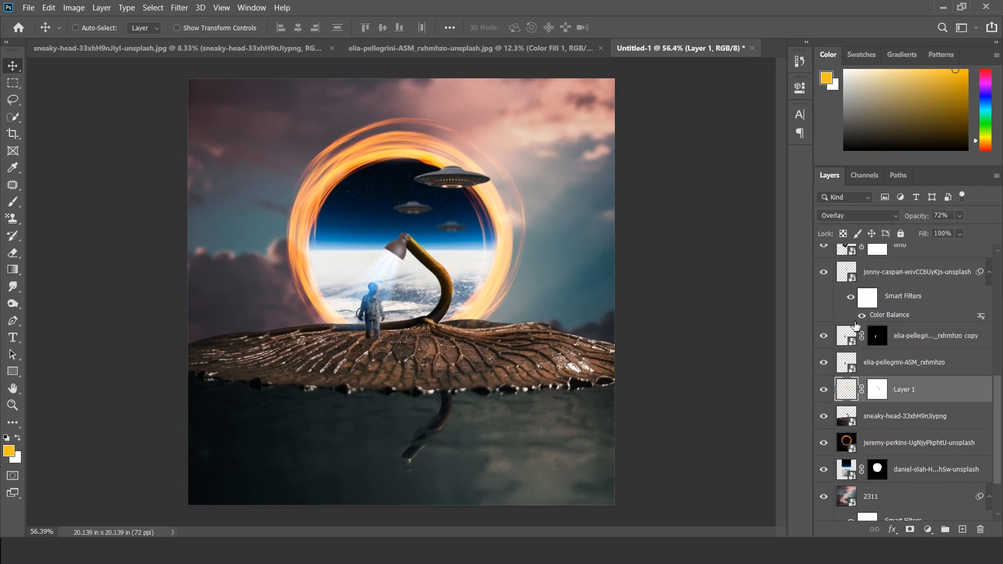
{"action": "left_click", "coordinate": [960, 216]}
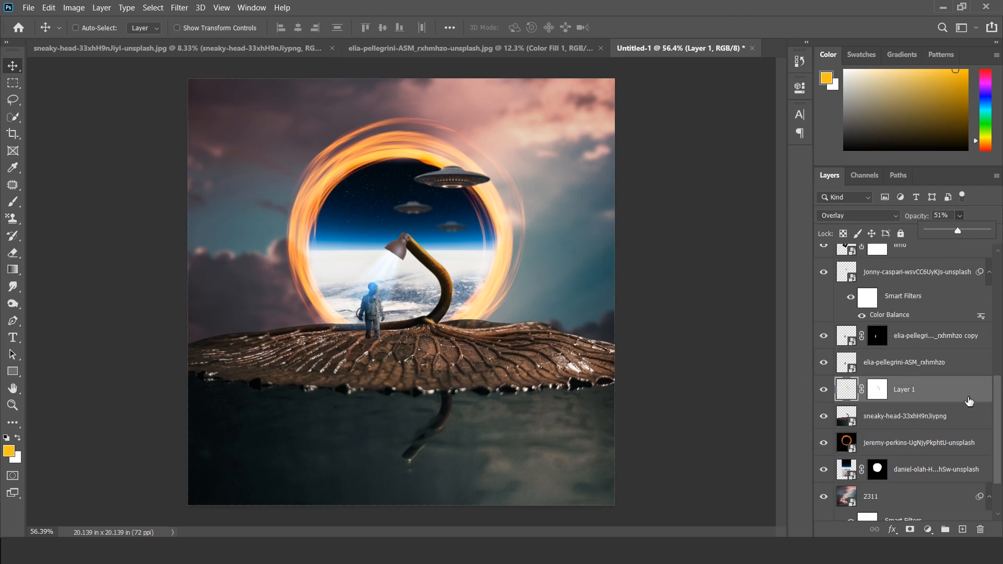
Step: Add a new layer above UFO copy 2 and paint a soft light-blue spot on the leaf beneath the lamp at 61% brush opacity
{"action": "left_click", "coordinate": [999, 418]}
{"action": "left_click_drag", "start_coordinate": [999, 422], "coordinate": [981, 287]}
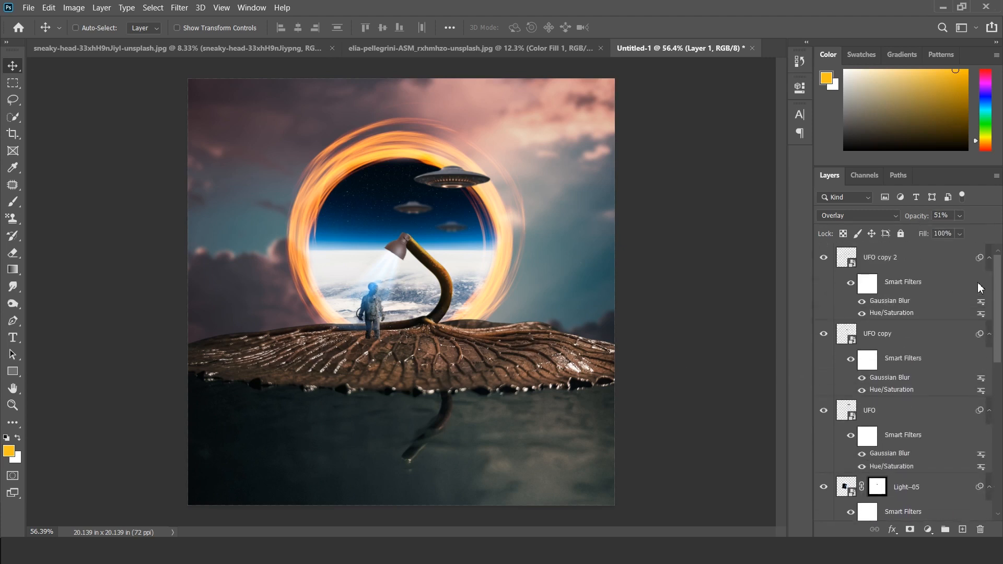
{"action": "left_click", "coordinate": [878, 264]}
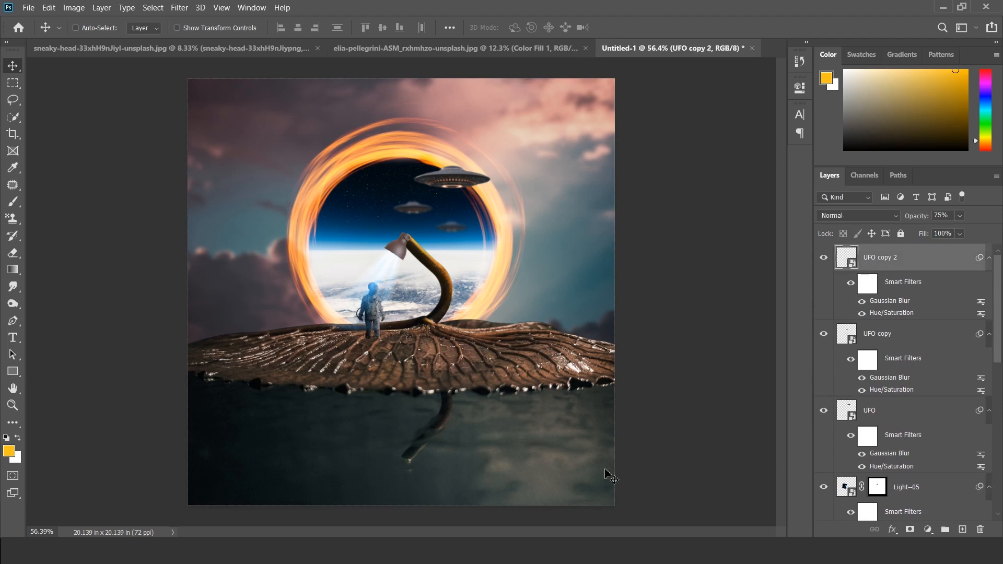
{"action": "left_click", "coordinate": [962, 529]}
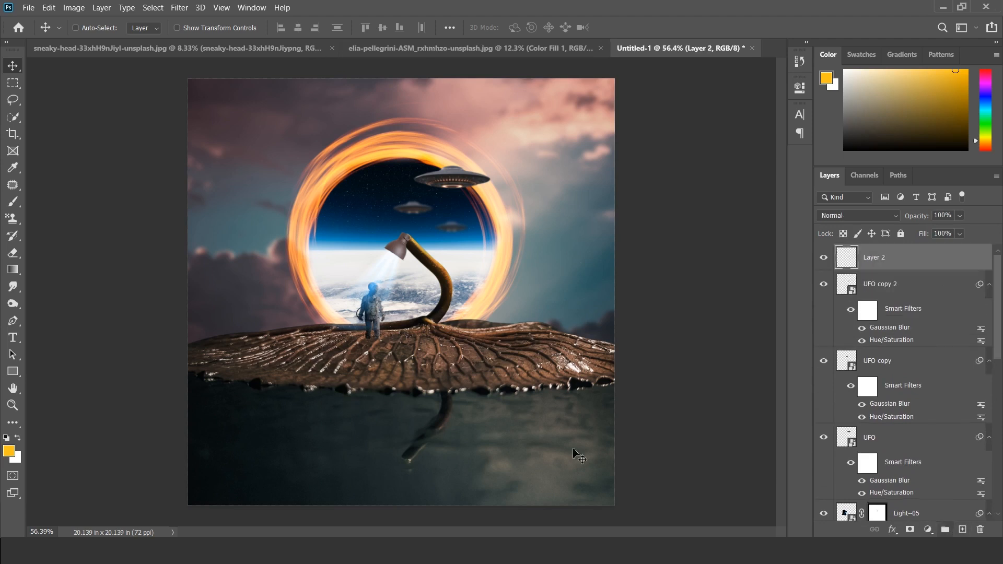
{"action": "left_click", "coordinate": [13, 202]}
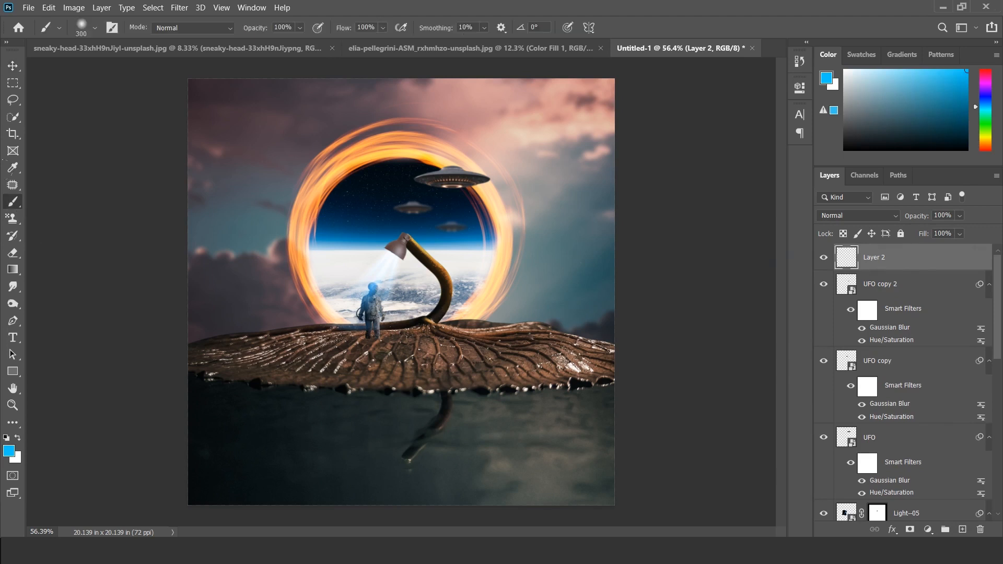
{"action": "left_click", "coordinate": [300, 27]}
{"action": "left_click_drag", "start_coordinate": [316, 42], "coordinate": [292, 48]}
{"action": "left_click", "coordinate": [399, 338]}
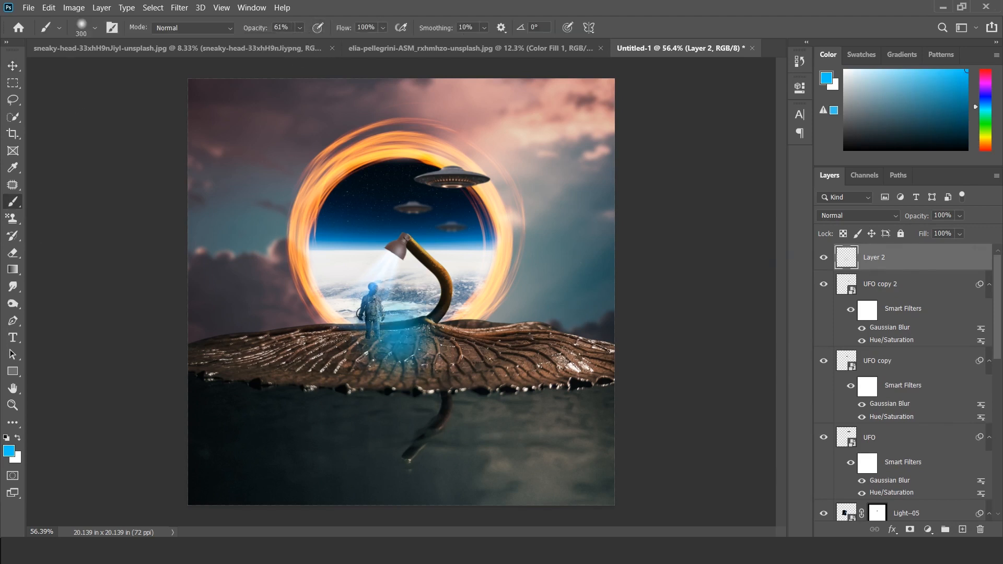
Step: Transform the blue glow to 190.72% width and 65.15% height and position it on the leaf around the astronaut's feet
{"action": "key", "text": "ctrl+t"}
{"action": "left_click_drag", "start_coordinate": [471, 344], "coordinate": [535, 333]}
{"action": "left_click_drag", "start_coordinate": [399, 266], "coordinate": [399, 315]}
{"action": "left_click_drag", "start_coordinate": [402, 352], "coordinate": [388, 336]}
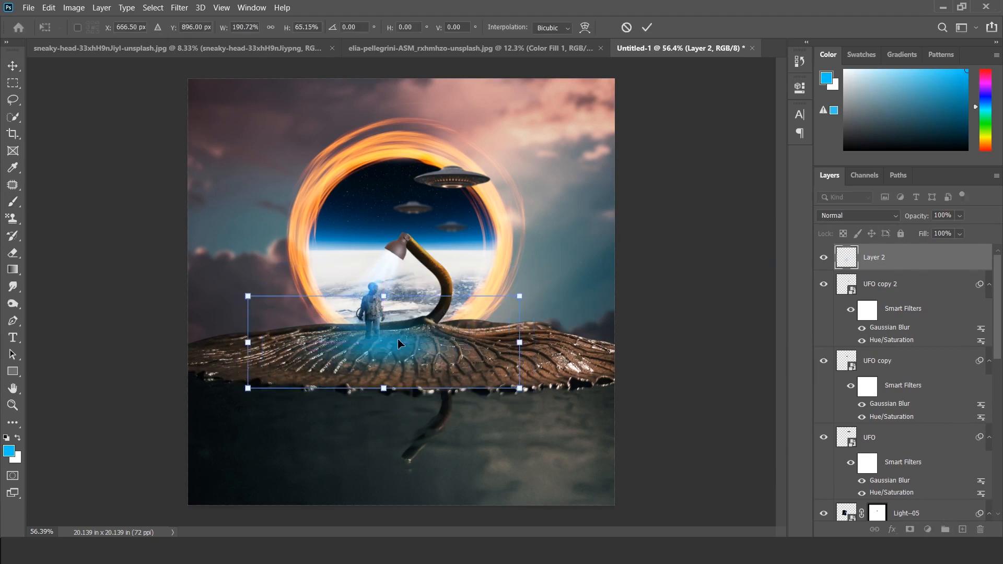
{"action": "key", "text": "Return"}
Step: Lower the blue glow layer's opacity to 47% and compare the image with the glow hidden and shown
{"action": "left_click", "coordinate": [960, 216]}
{"action": "left_click_drag", "start_coordinate": [975, 231], "coordinate": [942, 239]}
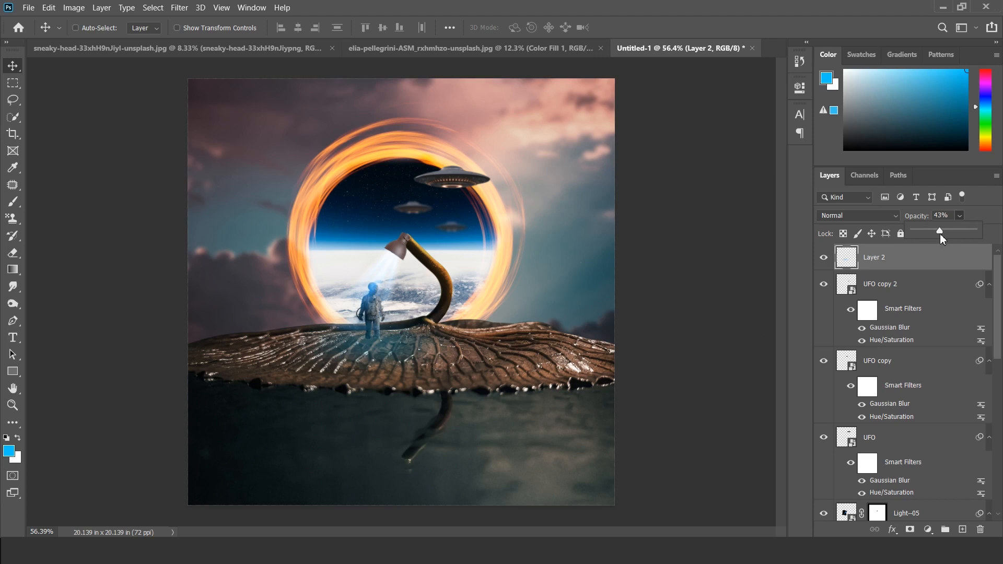
{"action": "left_click", "coordinate": [824, 258]}
{"action": "left_click", "coordinate": [824, 258]}
{"action": "left_click", "coordinate": [824, 258]}
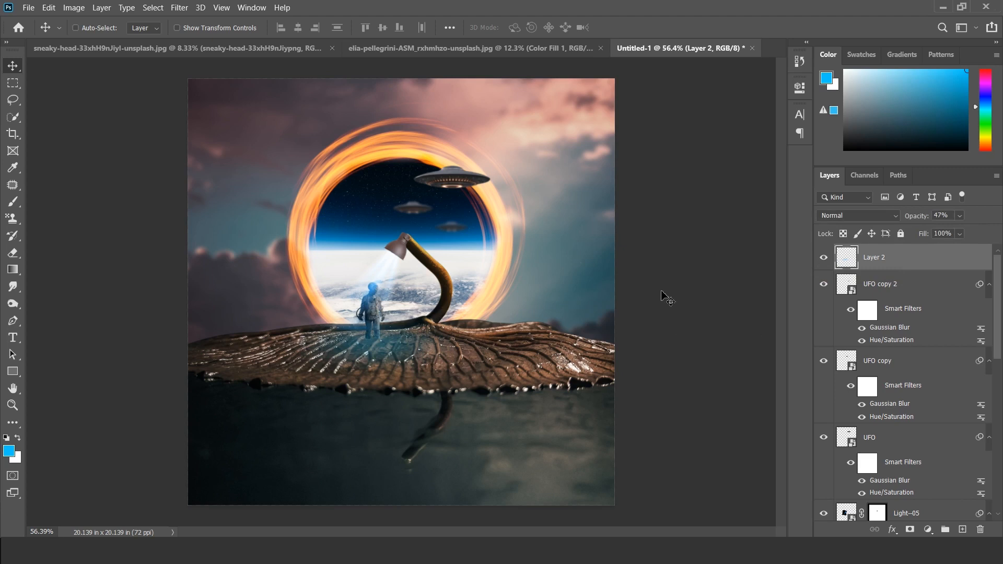
Step: Check which layers hold the light beam and the lamp by toggling their visibility
{"action": "scroll", "coordinate": [888, 349], "scroll_direction": "down", "scroll_amount": 3}
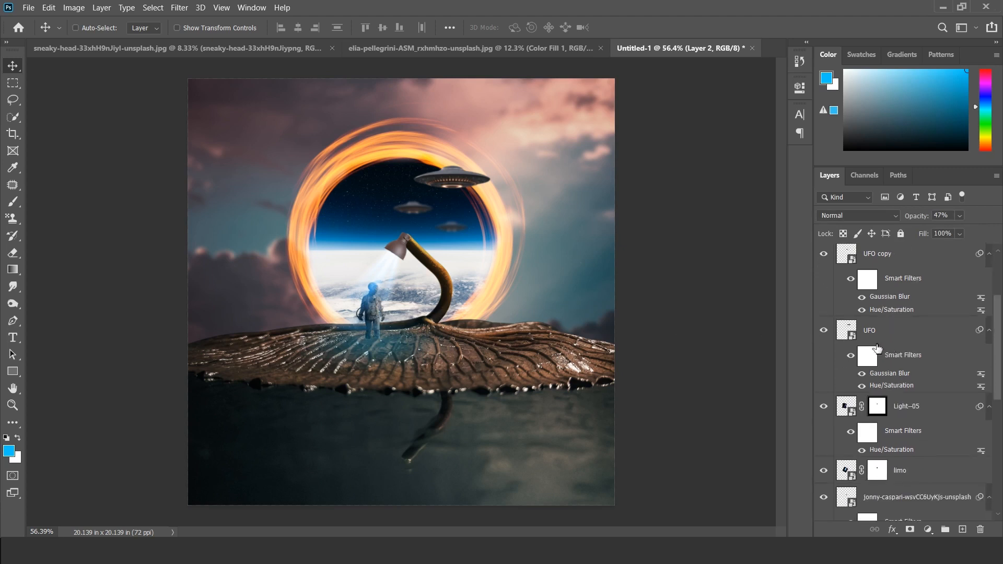
{"action": "scroll", "coordinate": [891, 371], "scroll_direction": "down", "scroll_amount": 2}
{"action": "left_click", "coordinate": [824, 327]}
{"action": "left_click", "coordinate": [824, 327]}
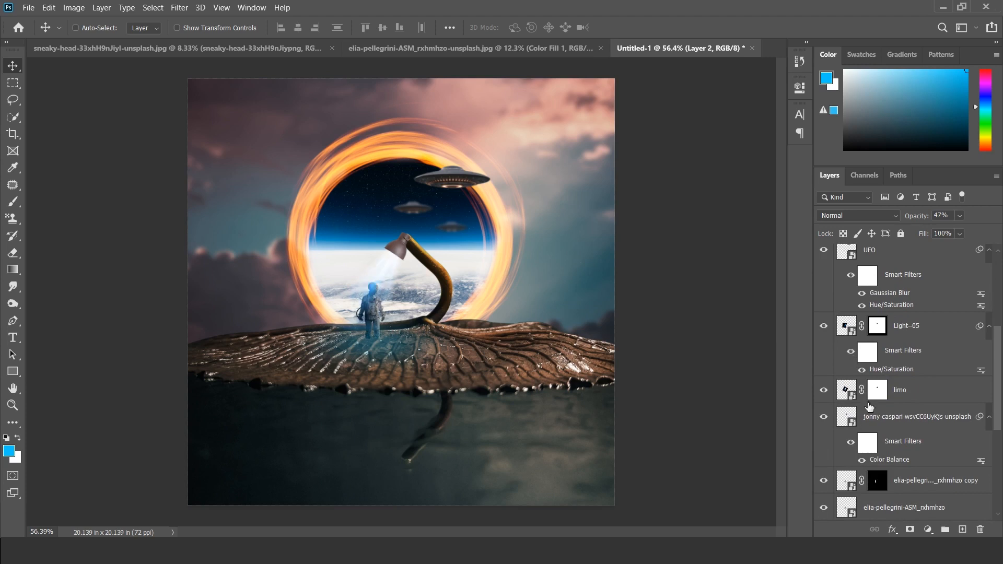
{"action": "scroll", "coordinate": [868, 408], "scroll_direction": "down", "scroll_amount": 1}
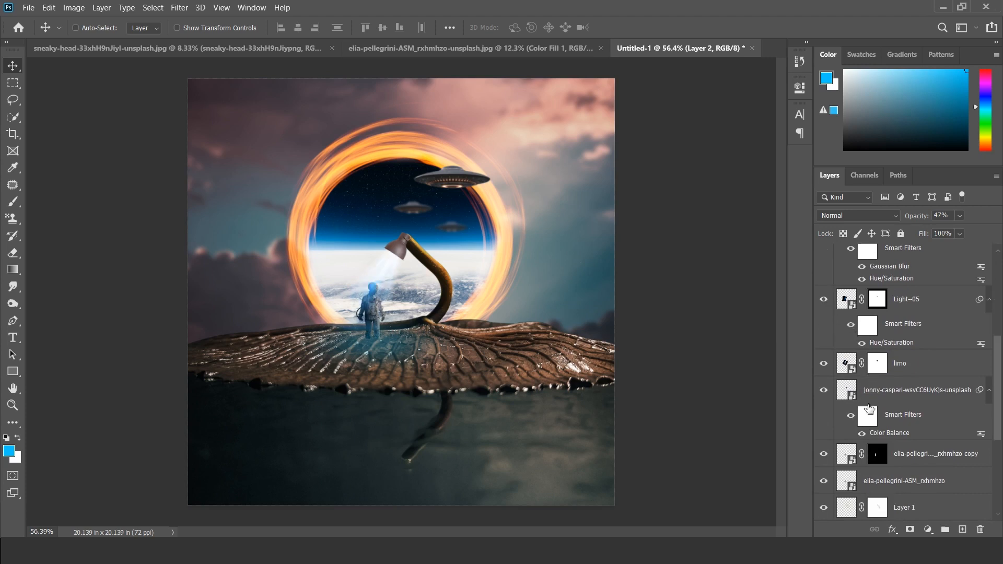
{"action": "left_click", "coordinate": [824, 368]}
{"action": "left_click", "coordinate": [824, 392]}
{"action": "left_click", "coordinate": [824, 391]}
Step: Duplicate the Light--05, limo and lamp layers together
{"action": "left_click", "coordinate": [914, 303]}
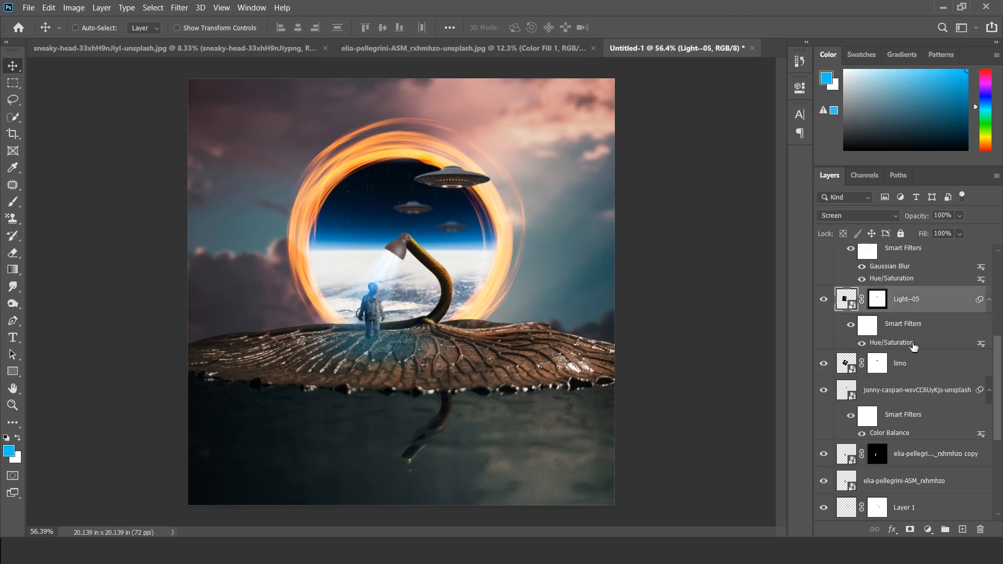
{"action": "left_click", "coordinate": [912, 395], "text": "shift"}
{"action": "key", "text": "ctrl+j"}
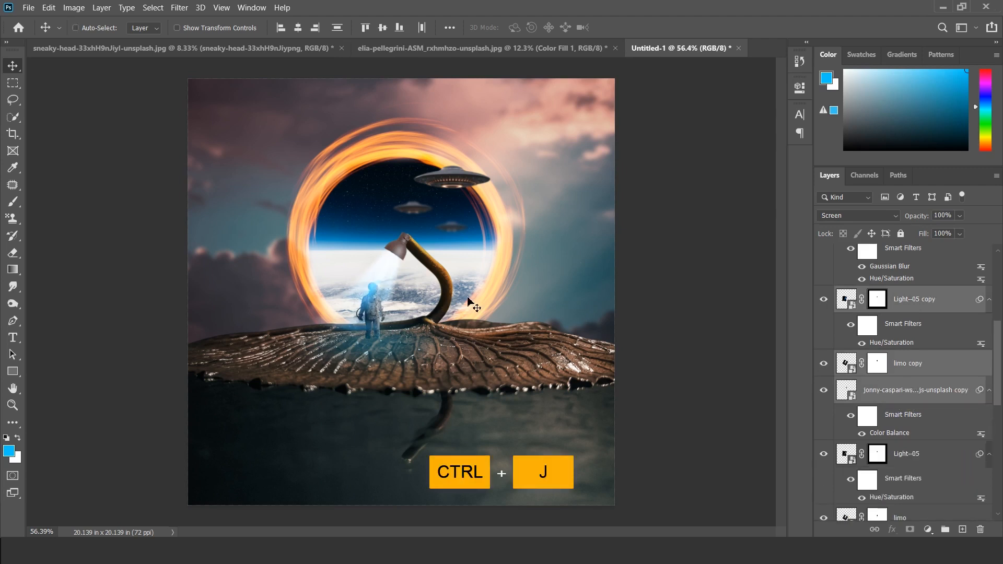
Step: Flip the duplicated lamp and light layers vertically and move them below the leaf, aligned with the stem's reflection in the water
{"action": "key", "text": "ctrl+t"}
{"action": "left_click", "coordinate": [541, 229]}
{"action": "right_click", "coordinate": [428, 253]}
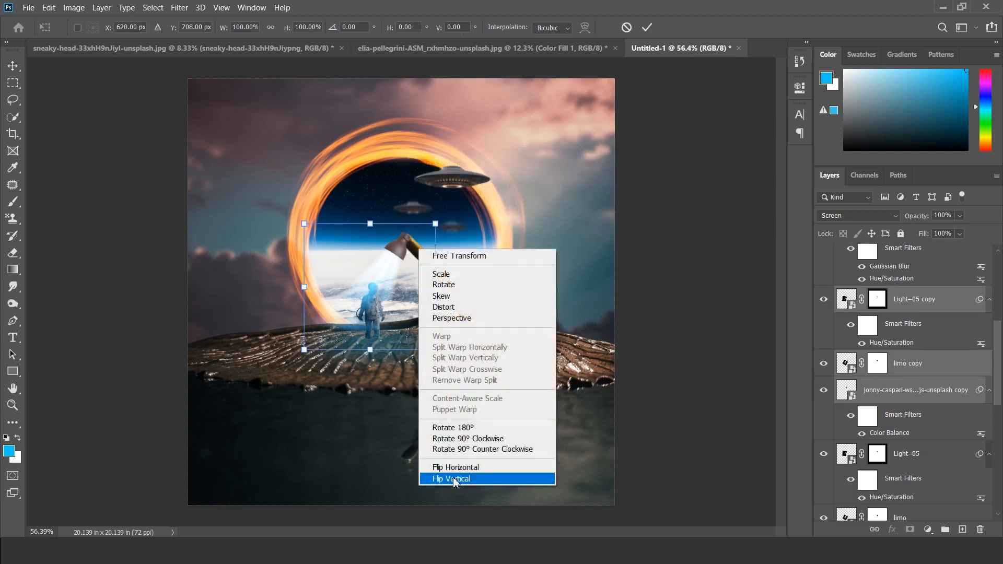
{"action": "left_click", "coordinate": [450, 540]}
{"action": "left_click_drag", "start_coordinate": [397, 289], "coordinate": [398, 419]}
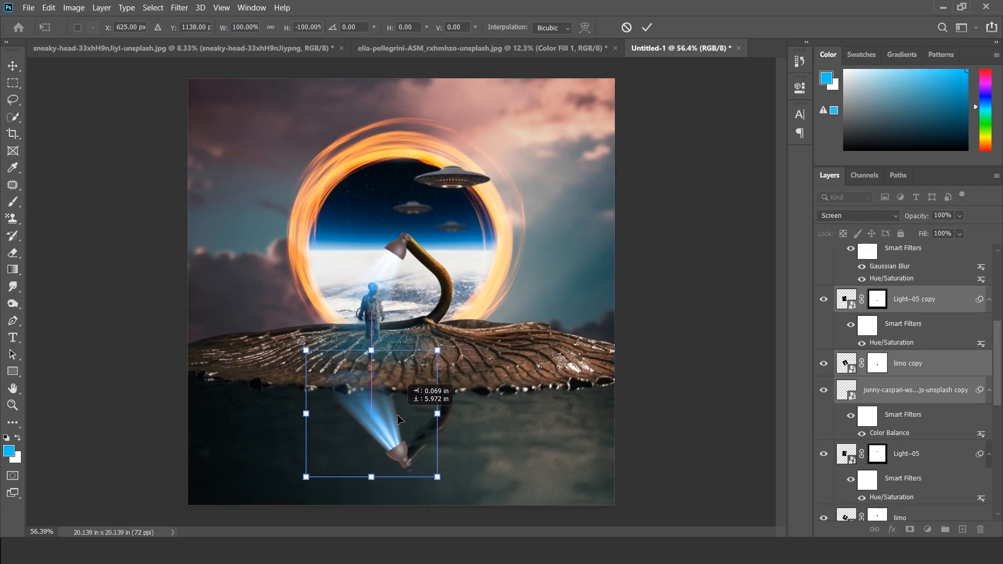
{"action": "left_click_drag", "start_coordinate": [398, 420], "coordinate": [398, 419]}
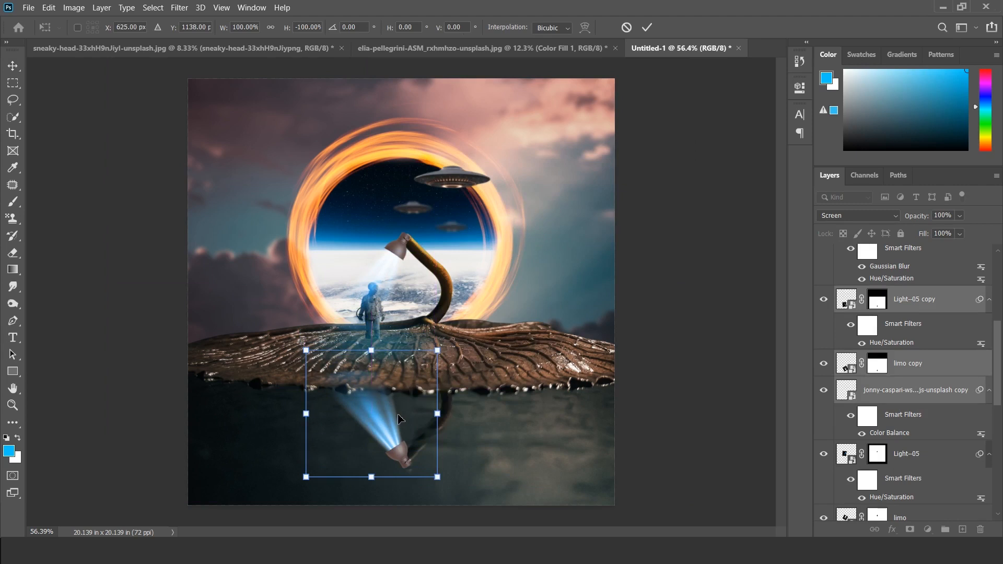
{"action": "key", "text": "Return"}
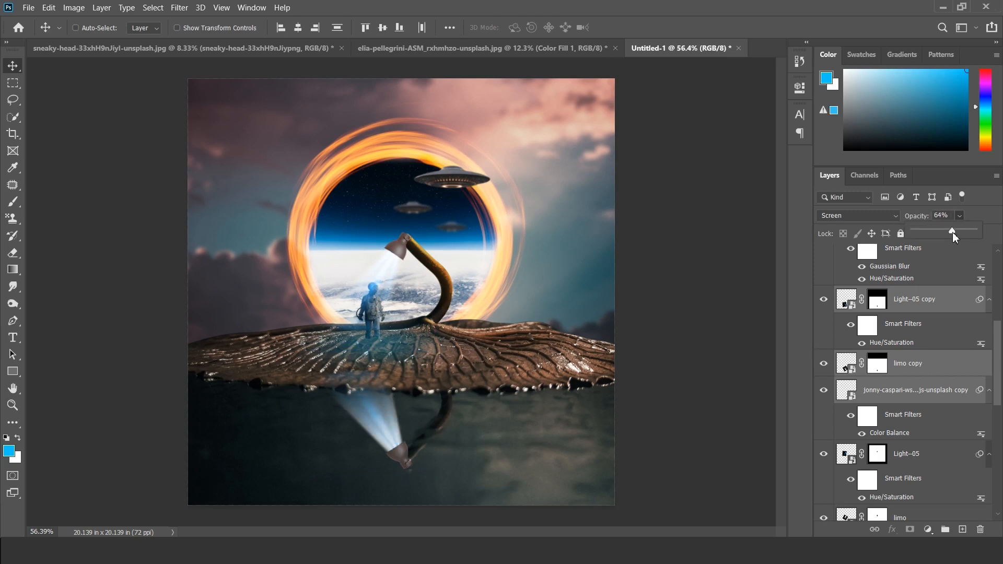
Step: Fade the duplicated light, lamp and astronaut layers in the water reflection, setting the jonny-caspari copy's opacity to 38%
{"action": "left_click_drag", "start_coordinate": [949, 232], "coordinate": [913, 234]}
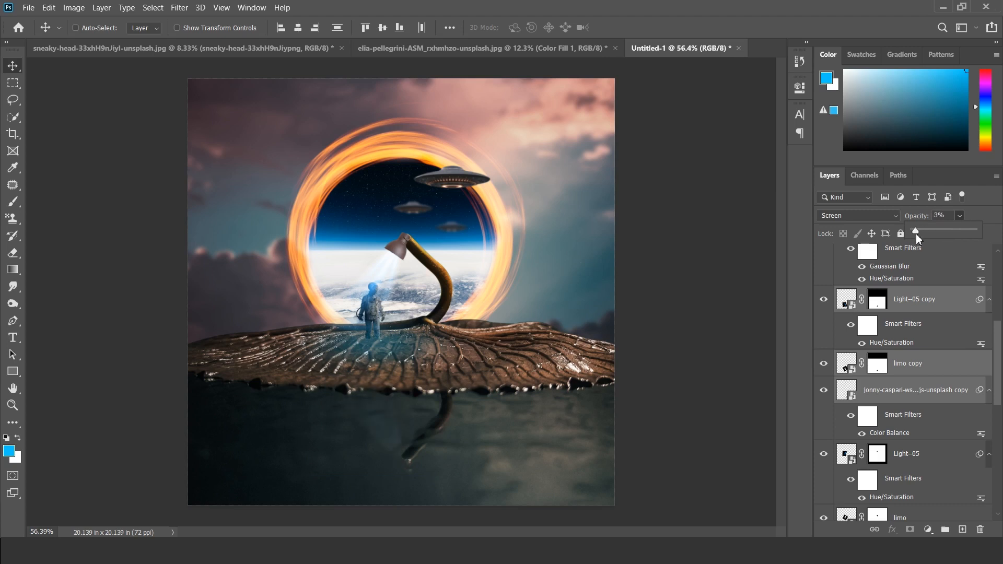
{"action": "left_click", "coordinate": [885, 392]}
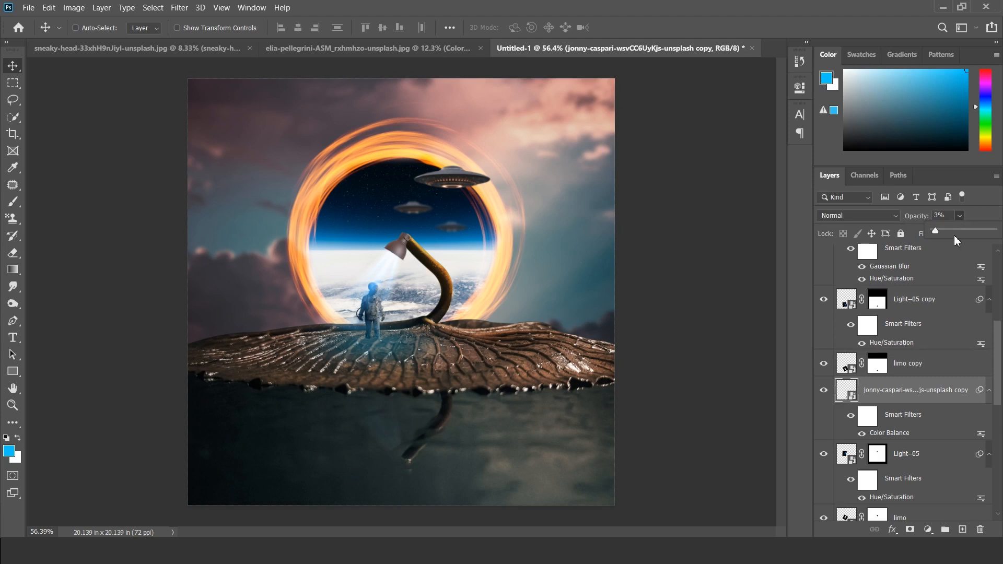
{"action": "left_click_drag", "start_coordinate": [952, 231], "coordinate": [957, 232]}
Step: Load the original astronaut layer's outline as a selection and target the layer mask of the original Light--05 layer
{"action": "scroll", "coordinate": [850, 411], "scroll_direction": "down", "scroll_amount": 3}
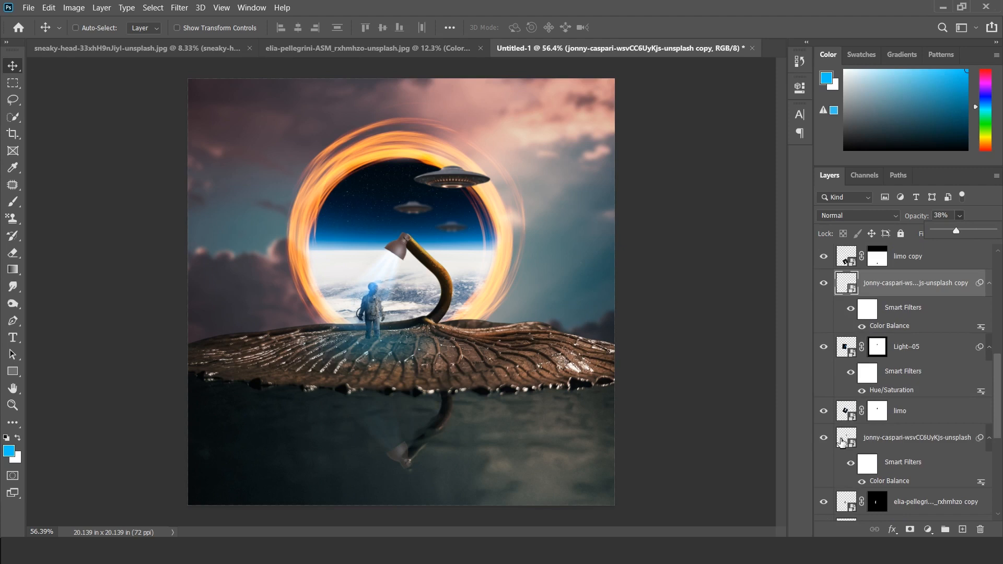
{"action": "left_click", "coordinate": [842, 441], "text": "shift"}
{"action": "left_click", "coordinate": [842, 442]}
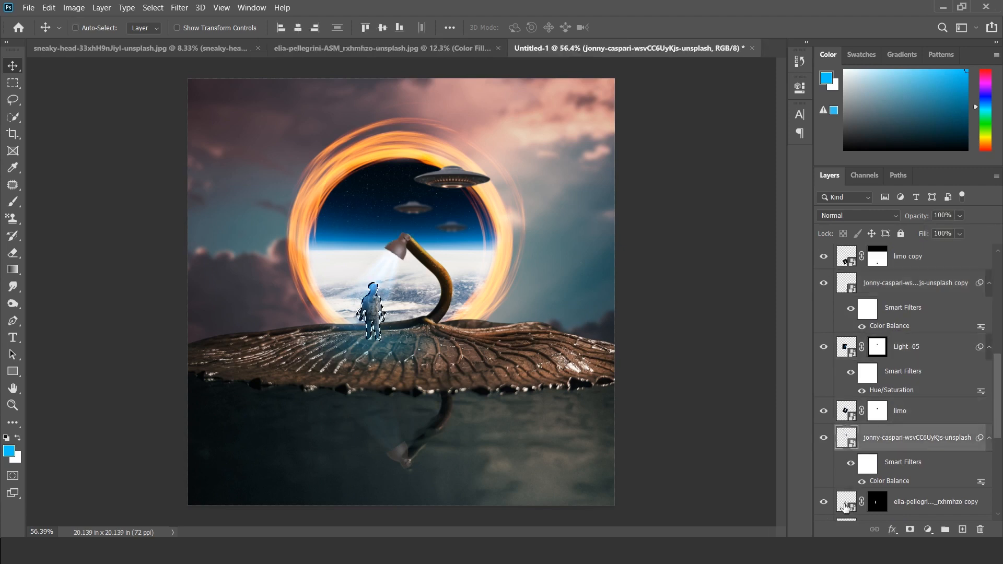
{"action": "scroll", "coordinate": [876, 413], "scroll_direction": "up", "scroll_amount": 4}
{"action": "scroll", "coordinate": [834, 342], "scroll_direction": "up", "scroll_amount": 2}
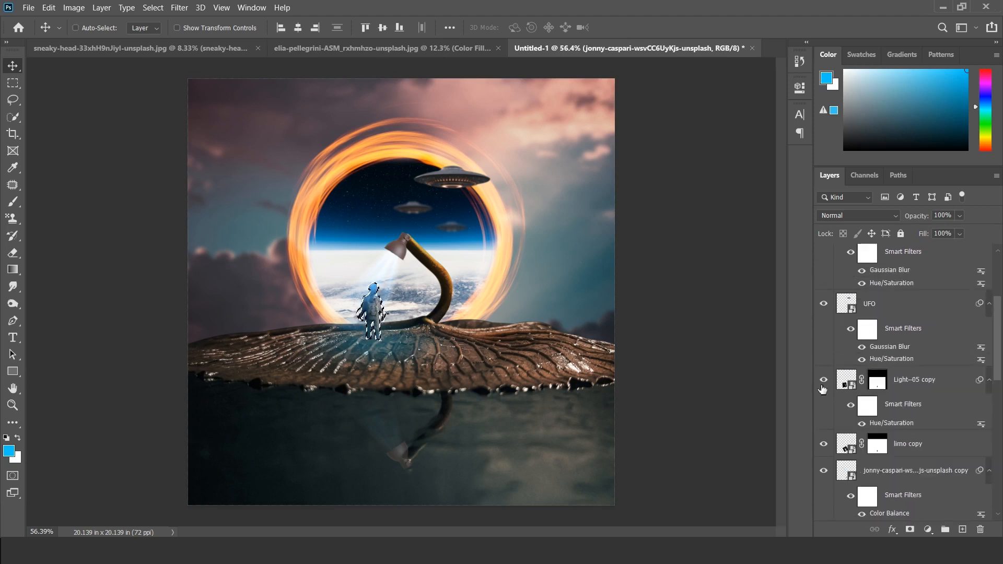
{"action": "scroll", "coordinate": [825, 383], "scroll_direction": "down", "scroll_amount": 6}
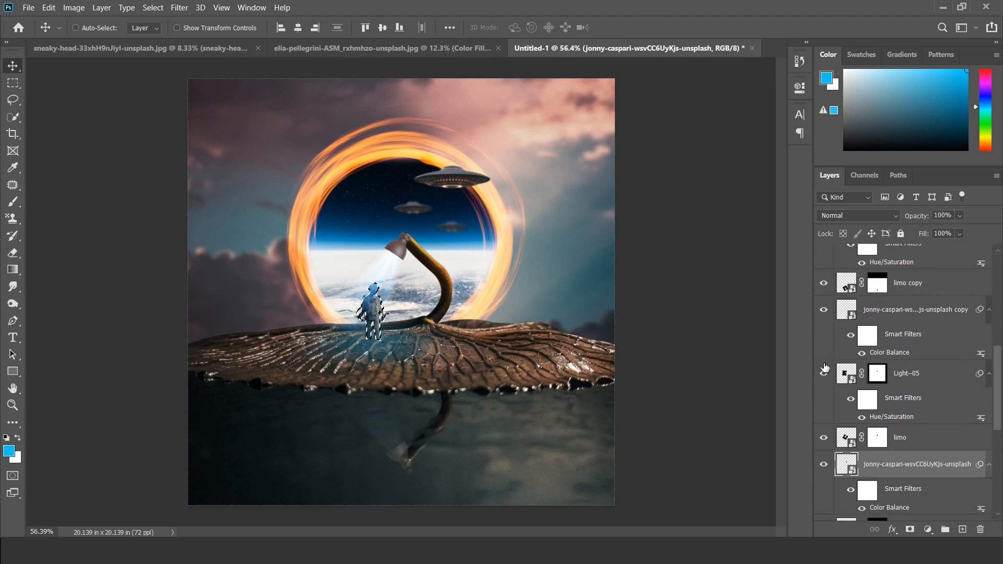
{"action": "left_click", "coordinate": [877, 373]}
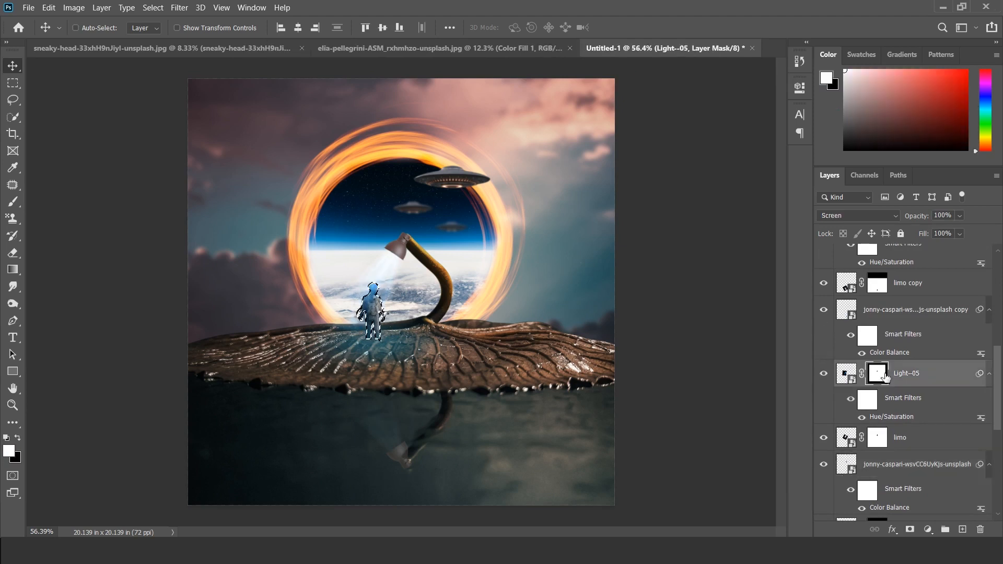
Step: Paint black with a soft 175 px brush at 28% opacity over the selected astronaut on the Light--05 mask, and deselect
{"action": "scroll", "coordinate": [355, 298], "scroll_direction": "up", "scroll_amount": 5}
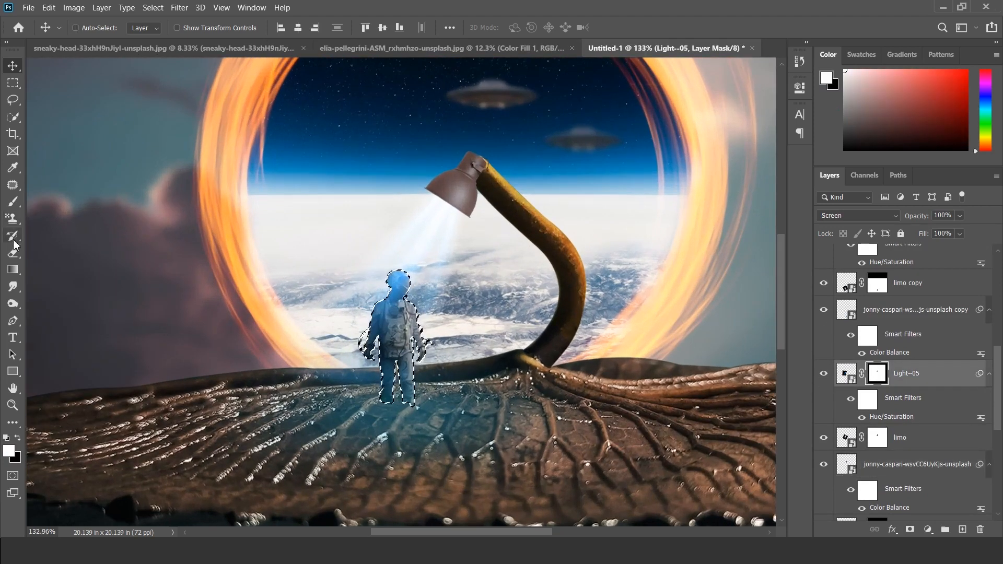
{"action": "key", "text": "b"}
{"action": "key", "text": "bracketleft"}
{"action": "key", "text": "bracketleft"}
{"action": "key", "text": "bracketleft"}
{"action": "key", "text": "bracketleft"}
{"action": "key", "text": "bracketleft"}
{"action": "key", "text": "bracketleft"}
{"action": "key", "text": "bracketleft"}
{"action": "key", "text": "bracketleft"}
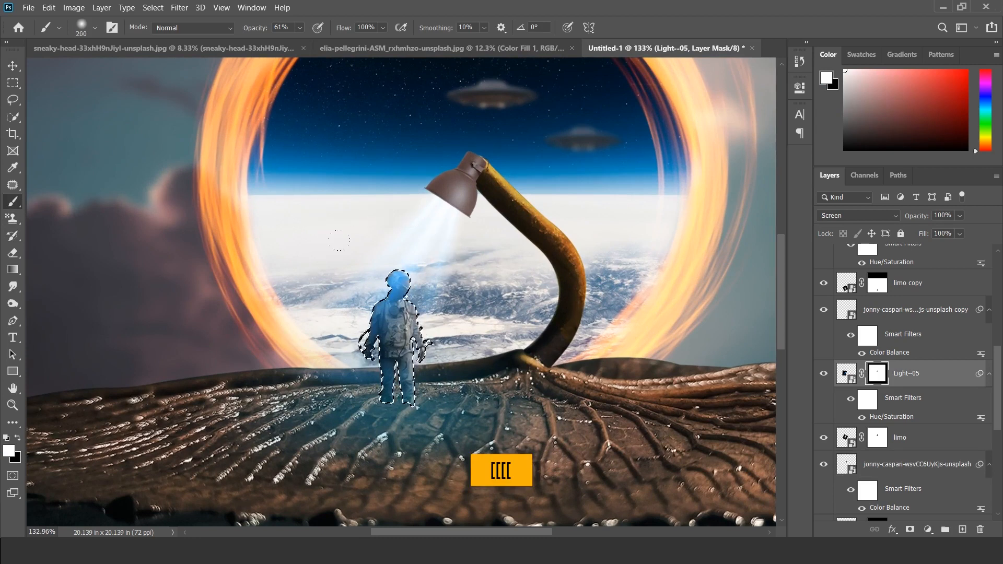
{"action": "left_click", "coordinate": [300, 28]}
{"action": "left_click_drag", "start_coordinate": [309, 43], "coordinate": [292, 51]}
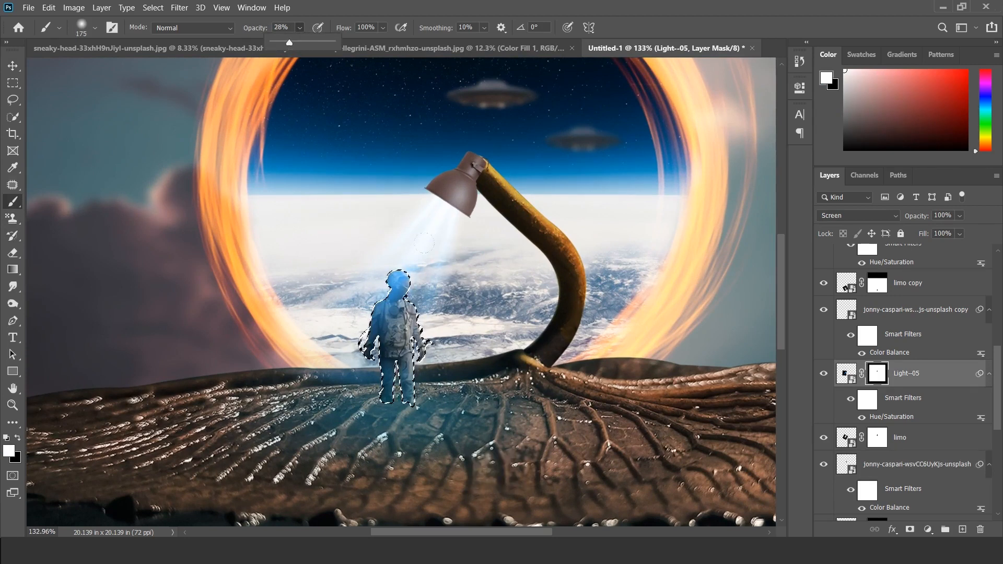
{"action": "left_click", "coordinate": [367, 252]}
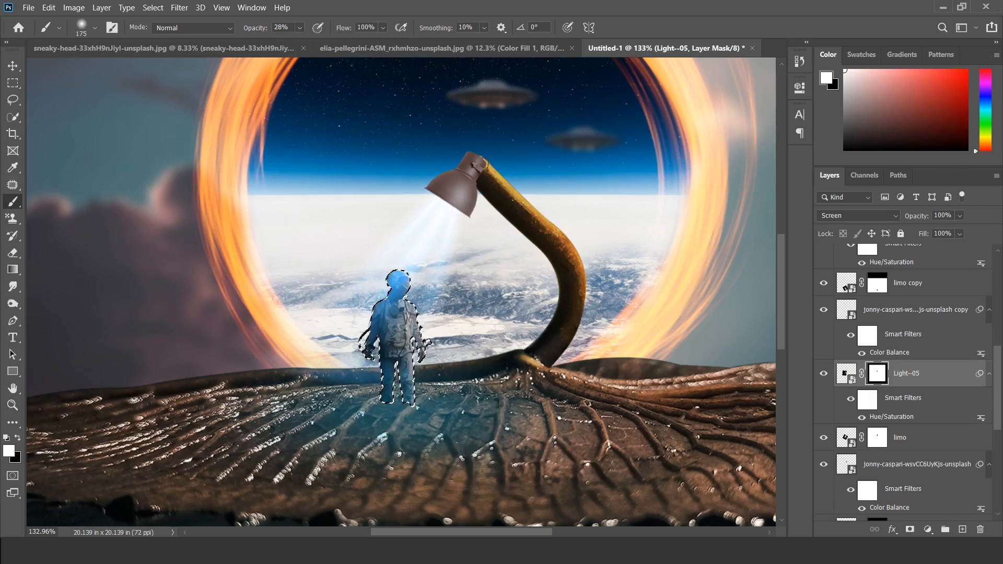
{"action": "key", "text": "x"}
{"action": "left_click_drag", "start_coordinate": [392, 262], "coordinate": [372, 363]}
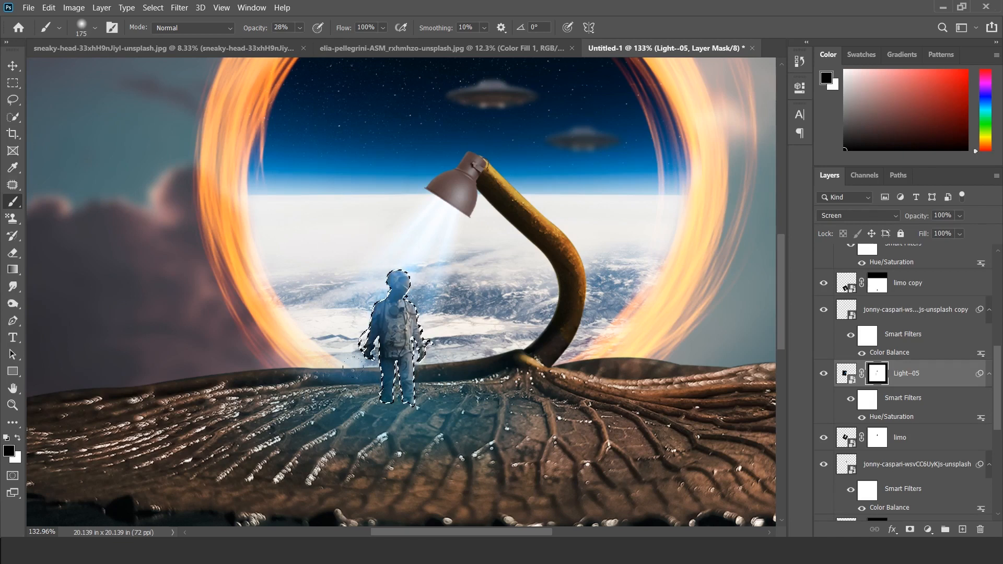
{"action": "key", "text": "ctrl+d"}
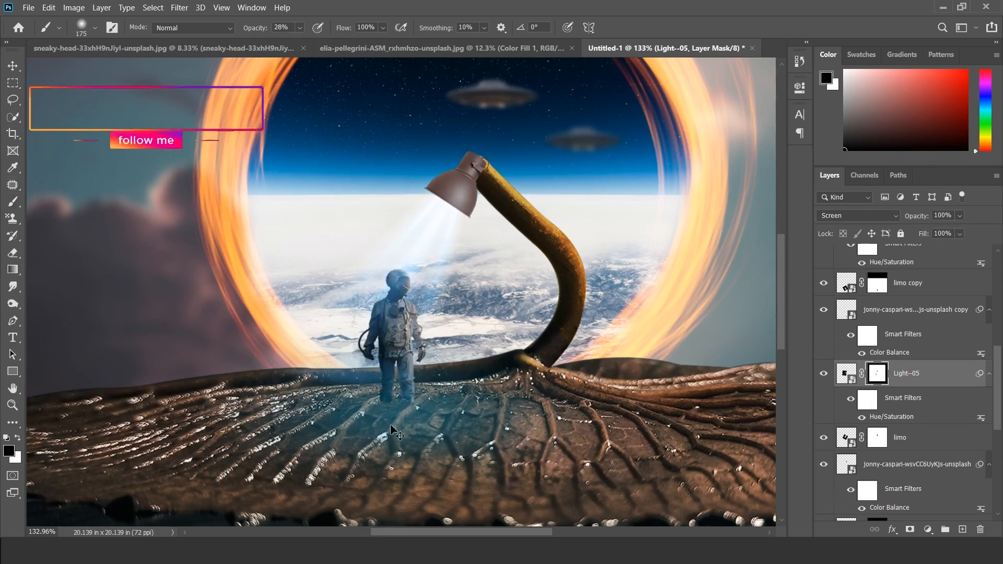
Step: Merge all layers above the Background into one layer and convert it to a smart object
{"action": "key", "text": "v"}
{"action": "scroll", "coordinate": [407, 379], "scroll_direction": "down", "scroll_amount": 6}
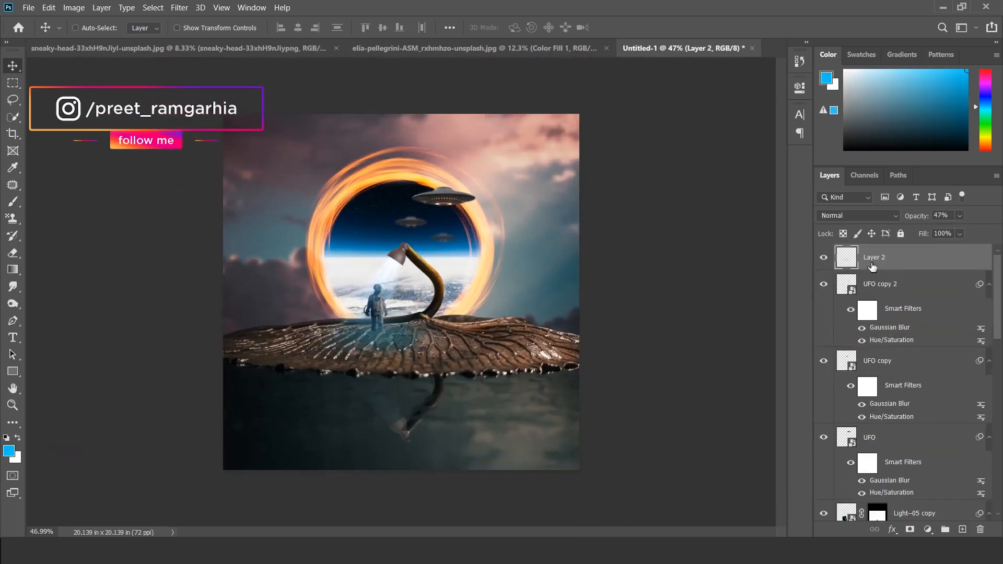
{"action": "scroll", "coordinate": [876, 498], "scroll_direction": "down", "scroll_amount": 5}
{"action": "scroll", "coordinate": [882, 280], "scroll_direction": "down", "scroll_amount": 5}
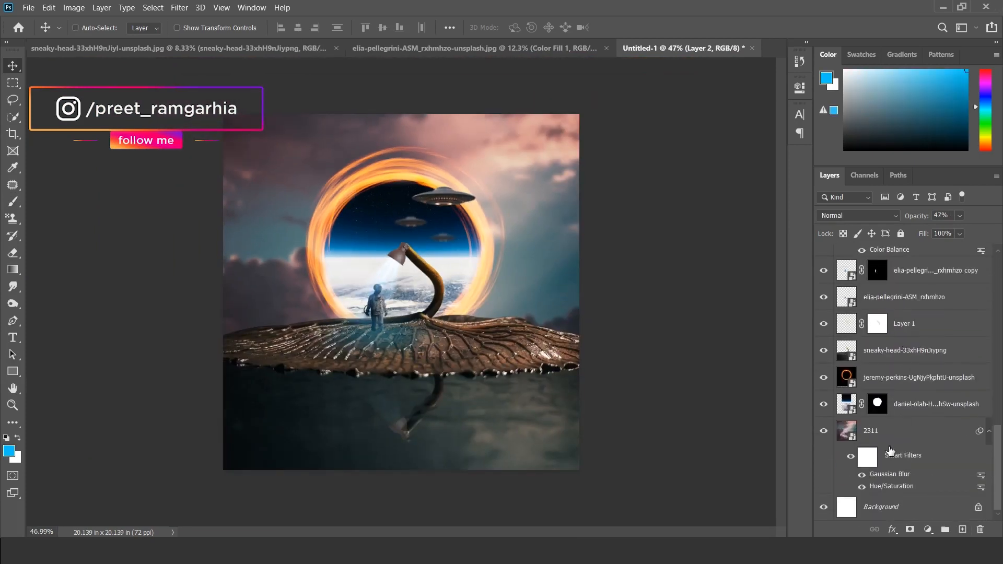
{"action": "left_click", "coordinate": [890, 439], "text": "shift"}
{"action": "right_click", "coordinate": [912, 343]}
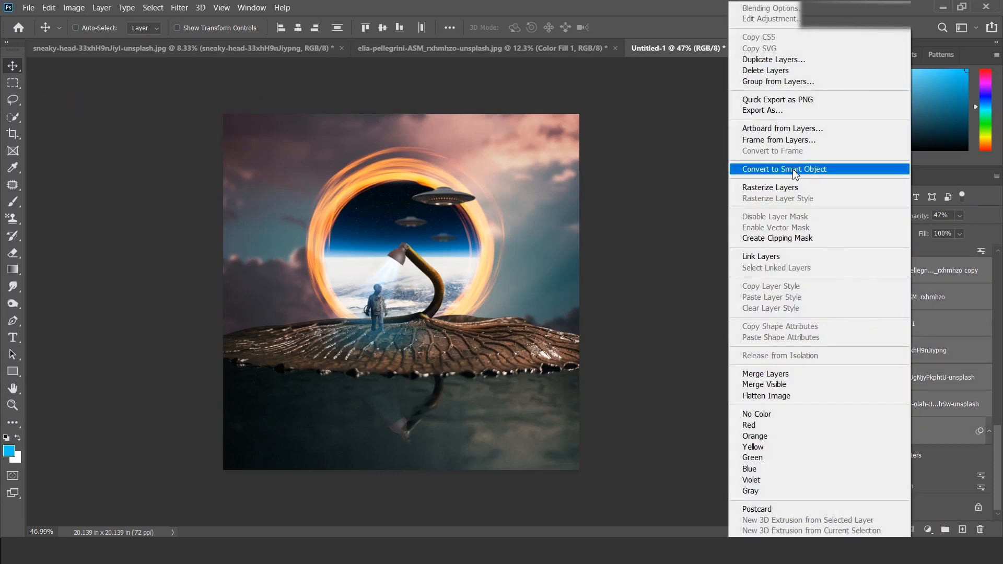
{"action": "left_click", "coordinate": [787, 378]}
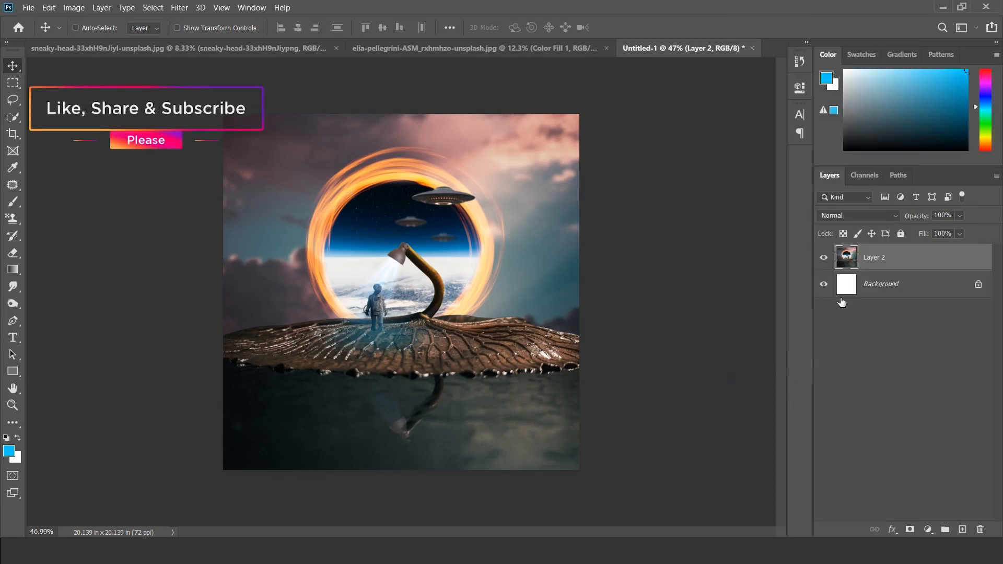
{"action": "right_click", "coordinate": [890, 268]}
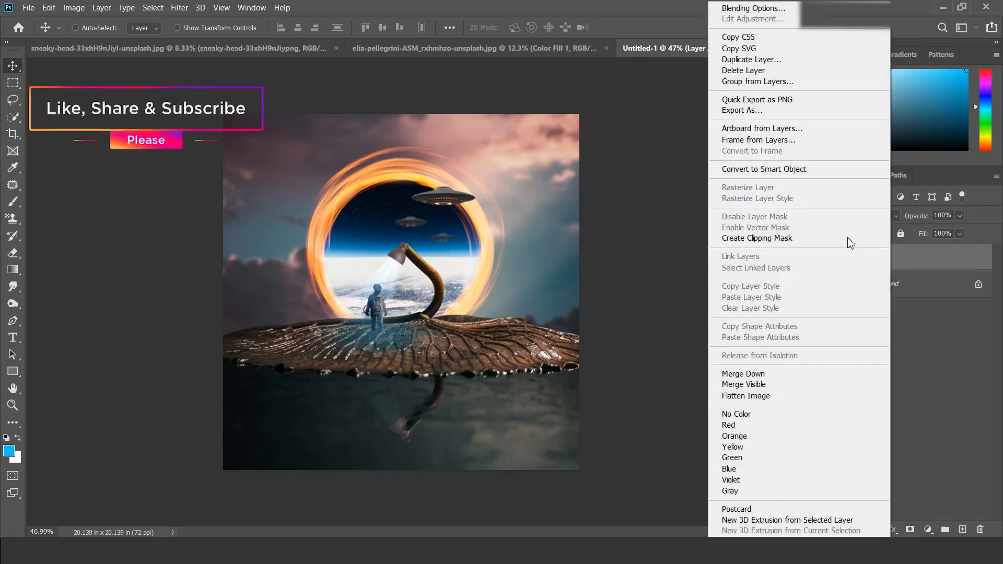
{"action": "left_click", "coordinate": [779, 170]}
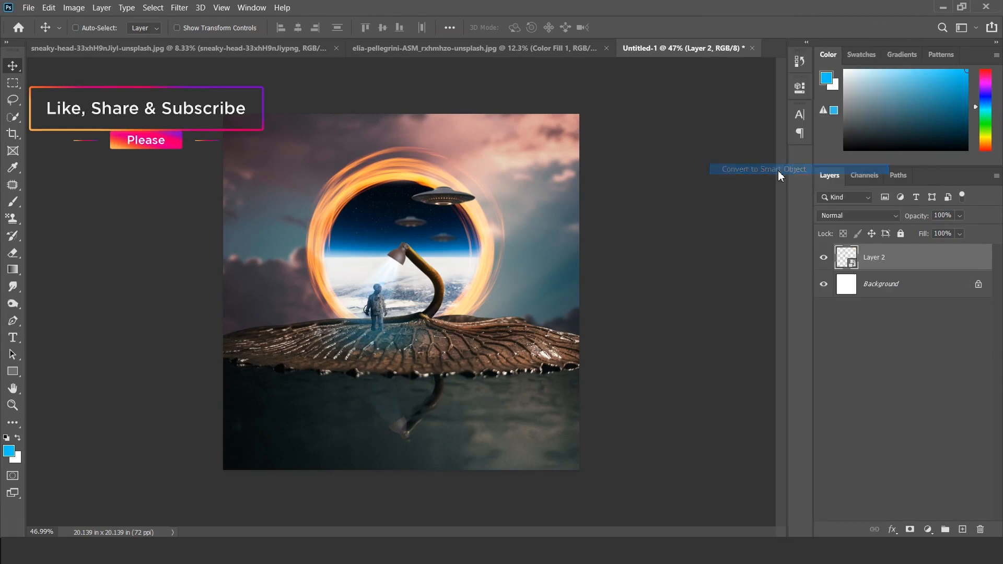
Step: Grade the merged layer with the Camera Raw Filter, setting Temperature -3, Tint -1, Exposure -0.20 and Highlights -4
{"action": "left_click", "coordinate": [176, 8]}
{"action": "left_click", "coordinate": [206, 80]}
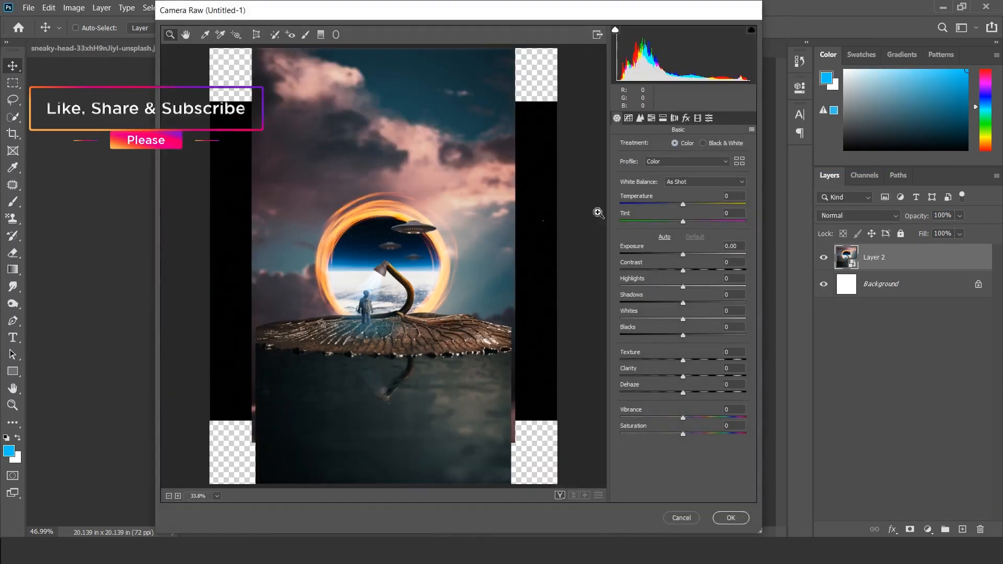
{"action": "left_click_drag", "start_coordinate": [683, 204], "coordinate": [685, 200]}
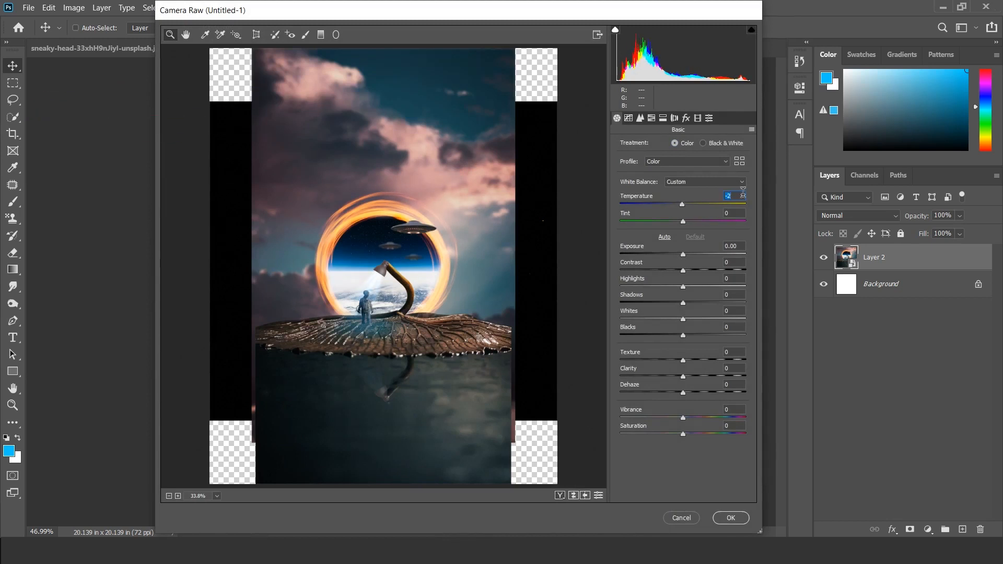
{"action": "type", "text": "-3"}
{"action": "key", "text": "Tab"}
{"action": "type", "text": "-1"}
{"action": "key", "text": "Tab"}
{"action": "type", "text": "-0.20"}
{"action": "left_click", "coordinate": [733, 279]}
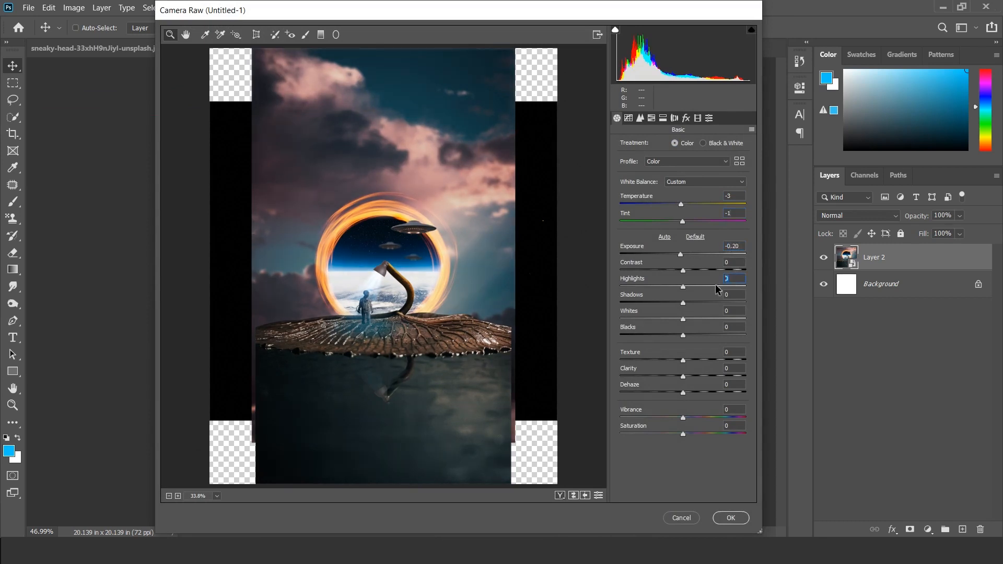
{"action": "type", "text": "-4"}
{"action": "key", "text": "Tab"}
{"action": "key", "text": "Tab"}
{"action": "key", "text": "Tab"}
{"action": "type", "text": "-"}
Step: Add a post-crop vignette with Amount -19, Midpoint 62 and Roundness +40, and apply the Camera Raw Filter
{"action": "left_click", "coordinate": [686, 118]}
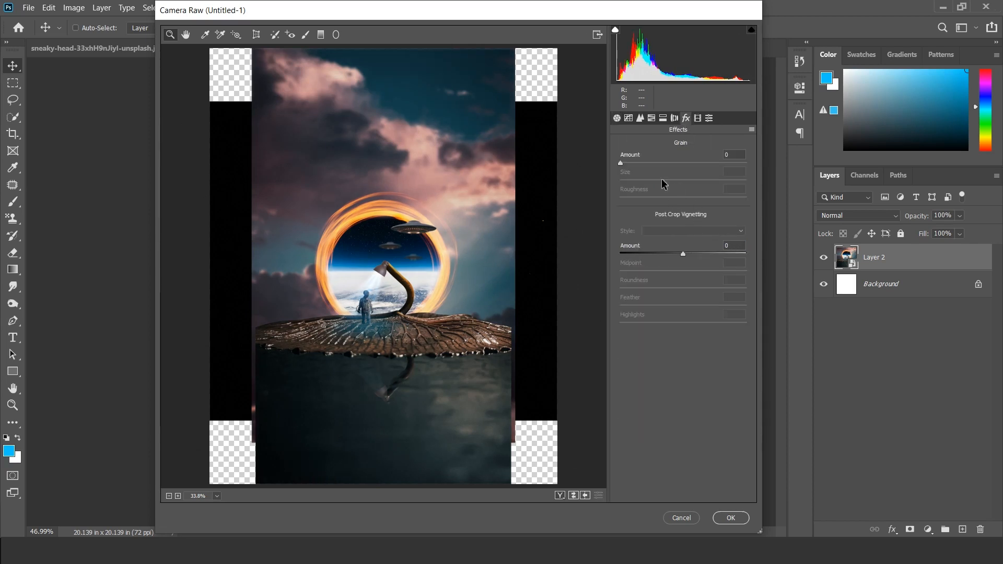
{"action": "left_click_drag", "start_coordinate": [683, 253], "coordinate": [717, 283]}
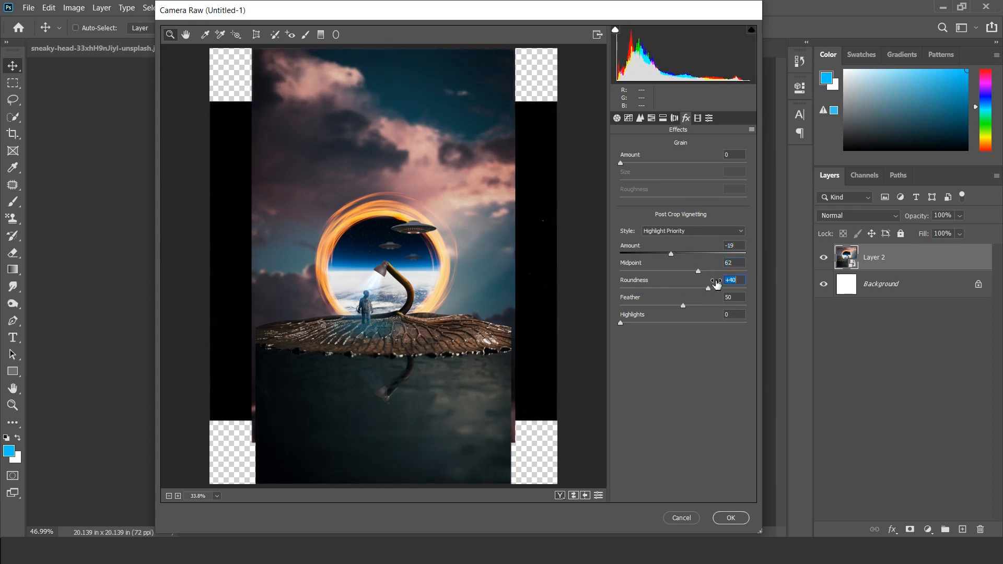
{"action": "left_click", "coordinate": [729, 517]}
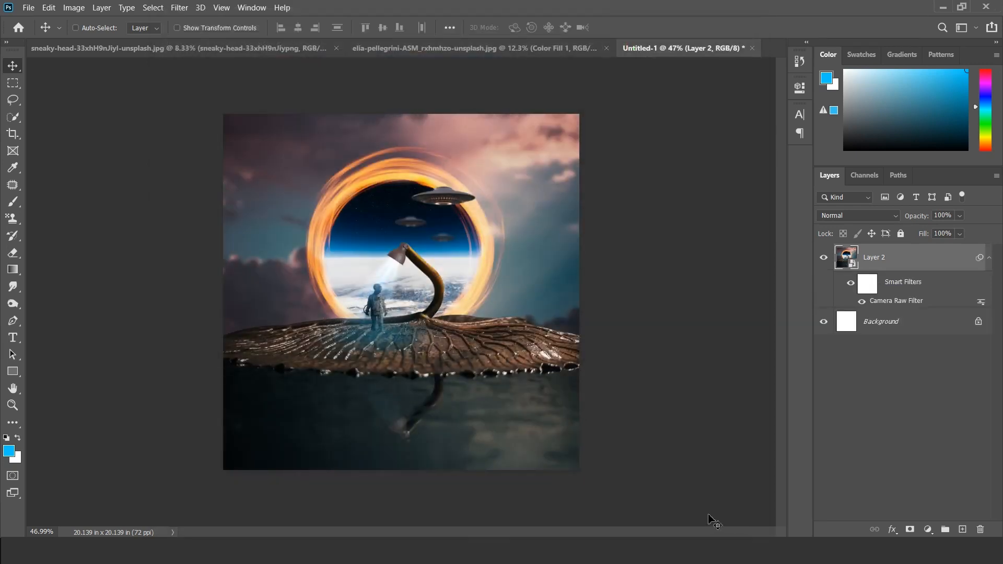
Step: Apply a Photo Filter to the merged layer with the custom yellow colour ecc800 at 47% density
{"action": "scroll", "coordinate": [438, 268], "scroll_direction": "up", "scroll_amount": 2}
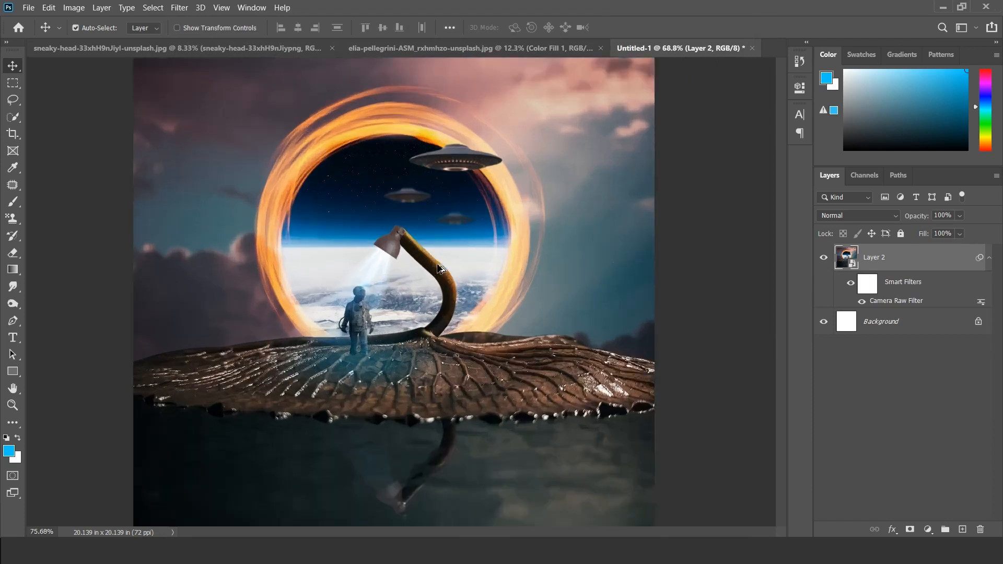
{"action": "scroll", "coordinate": [438, 268], "scroll_direction": "up", "scroll_amount": 1}
{"action": "scroll", "coordinate": [438, 267], "scroll_direction": "down", "scroll_amount": 2}
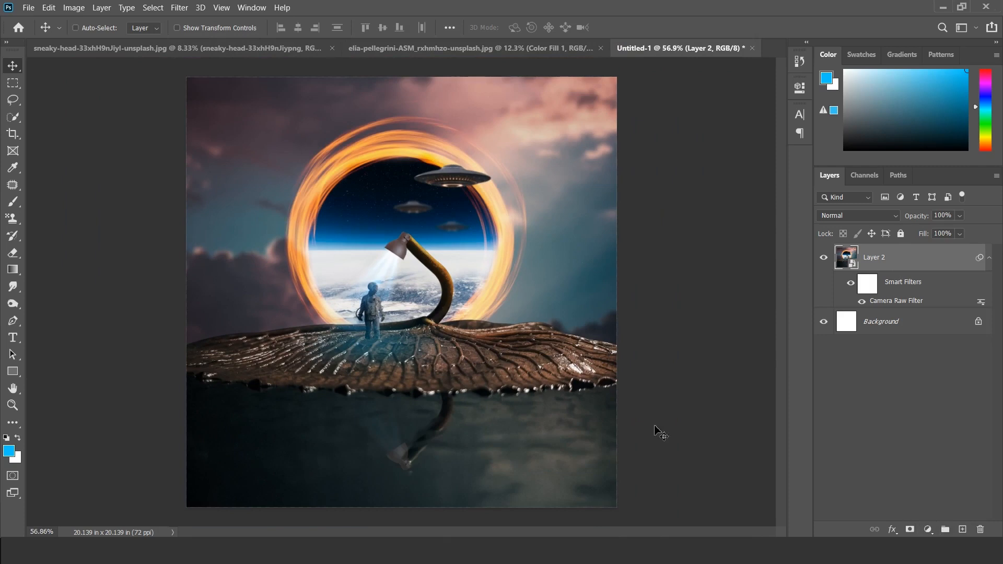
{"action": "left_click", "coordinate": [74, 8]}
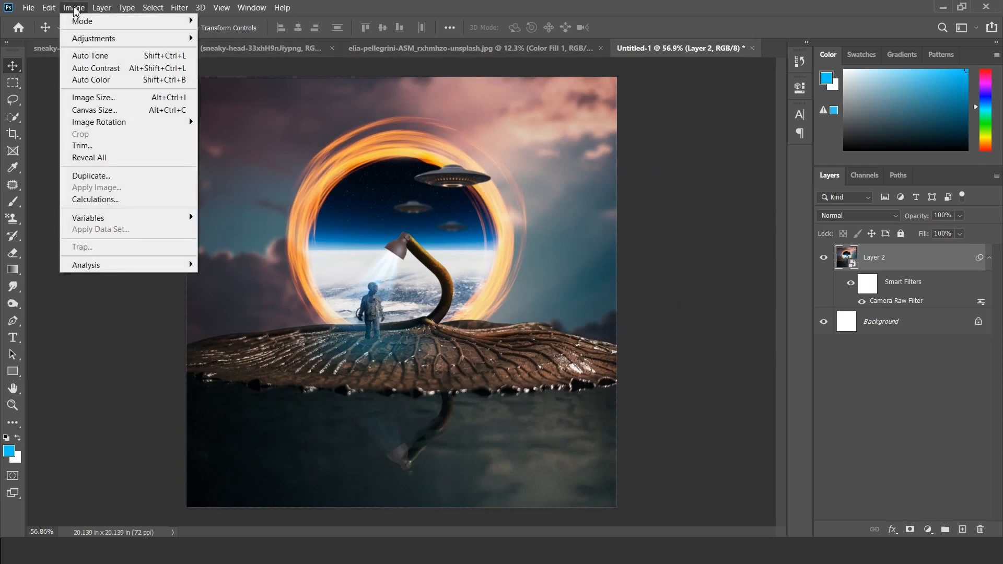
{"action": "mouse_move", "coordinate": [152, 38]}
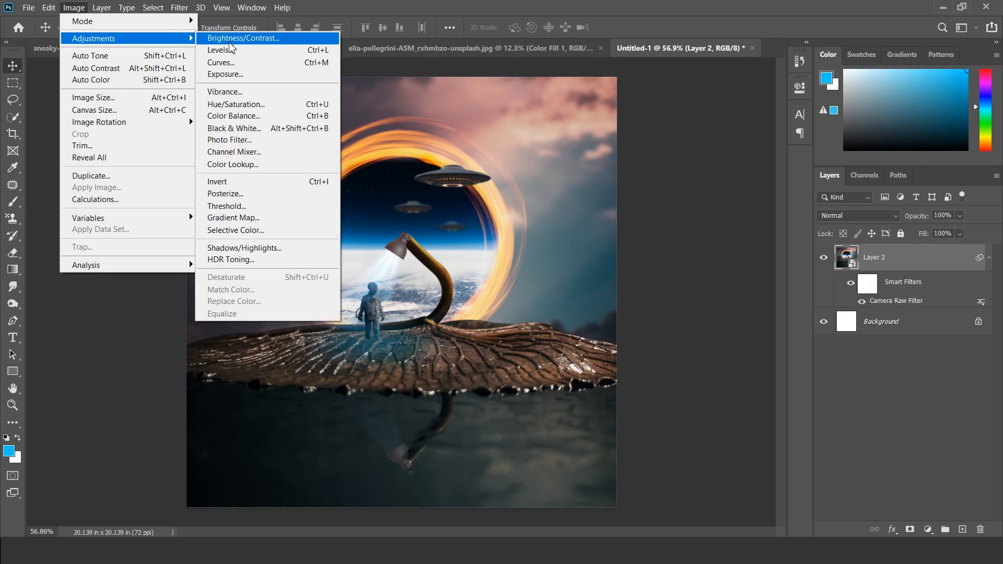
{"action": "left_click", "coordinate": [230, 139]}
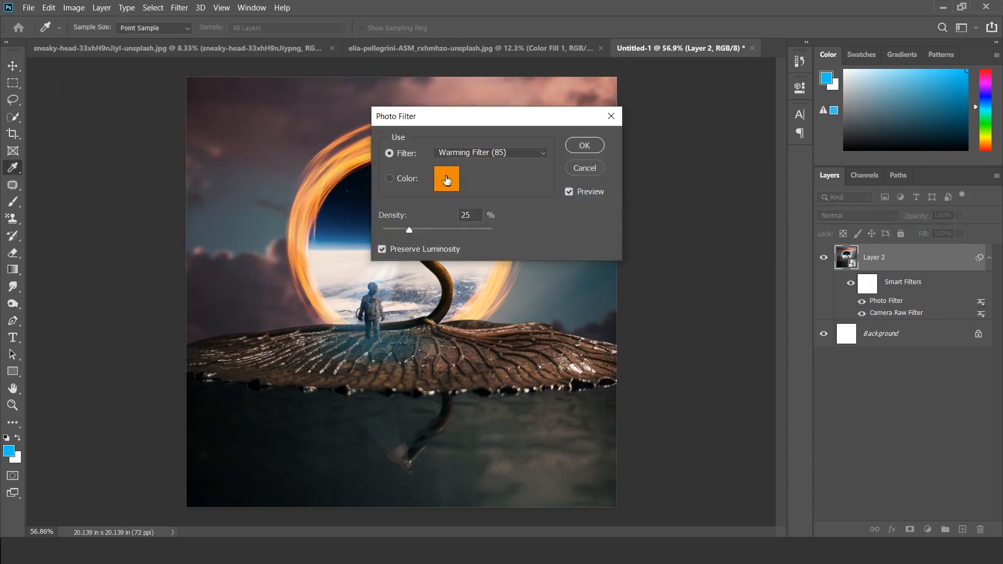
{"action": "left_click", "coordinate": [447, 180]}
{"action": "left_click_drag", "start_coordinate": [845, 306], "coordinate": [845, 299]}
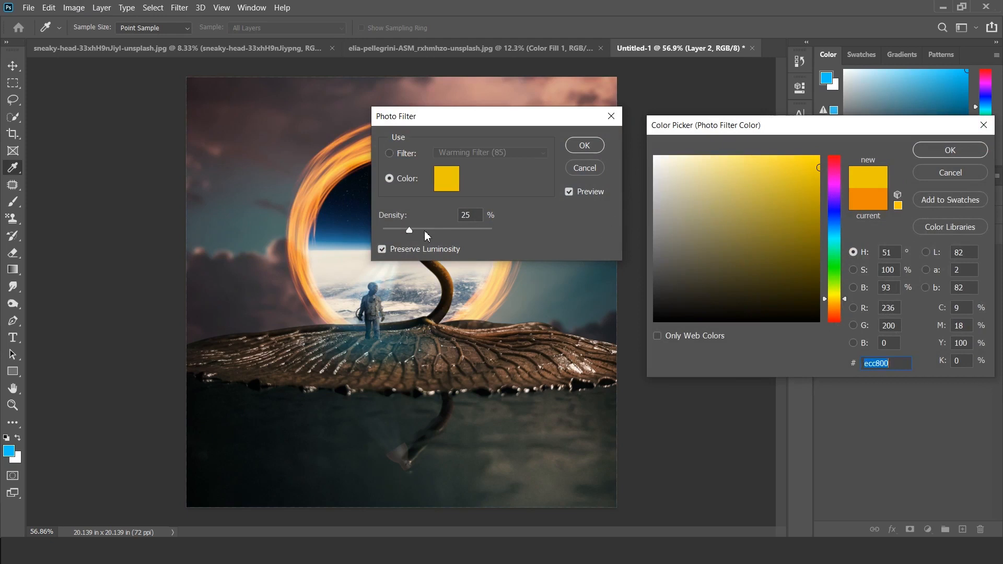
{"action": "left_click", "coordinate": [950, 151]}
{"action": "left_click_drag", "start_coordinate": [408, 228], "coordinate": [429, 230]}
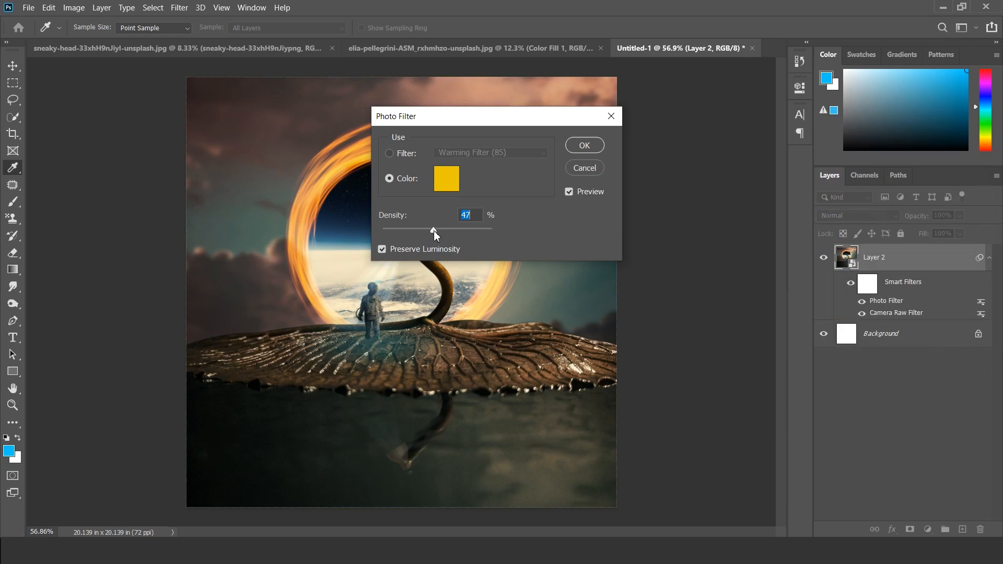
{"action": "left_click", "coordinate": [581, 146]}
Step: Apply a Brightness/Contrast adjustment to the merged layer with Brightness 9
{"action": "left_click", "coordinate": [73, 8]}
{"action": "mouse_move", "coordinate": [90, 38]}
{"action": "left_click", "coordinate": [230, 35]}
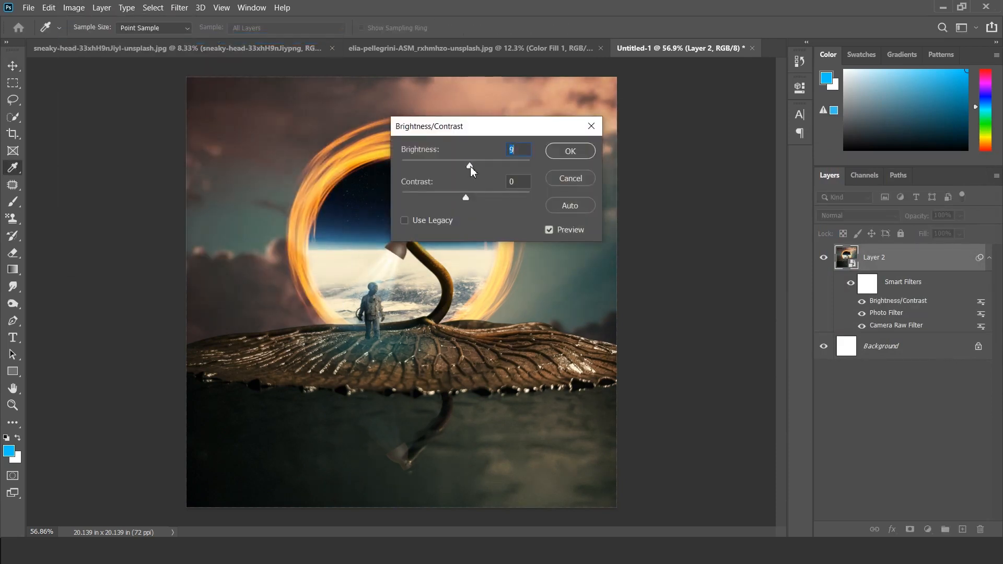
{"action": "left_click", "coordinate": [570, 151]}
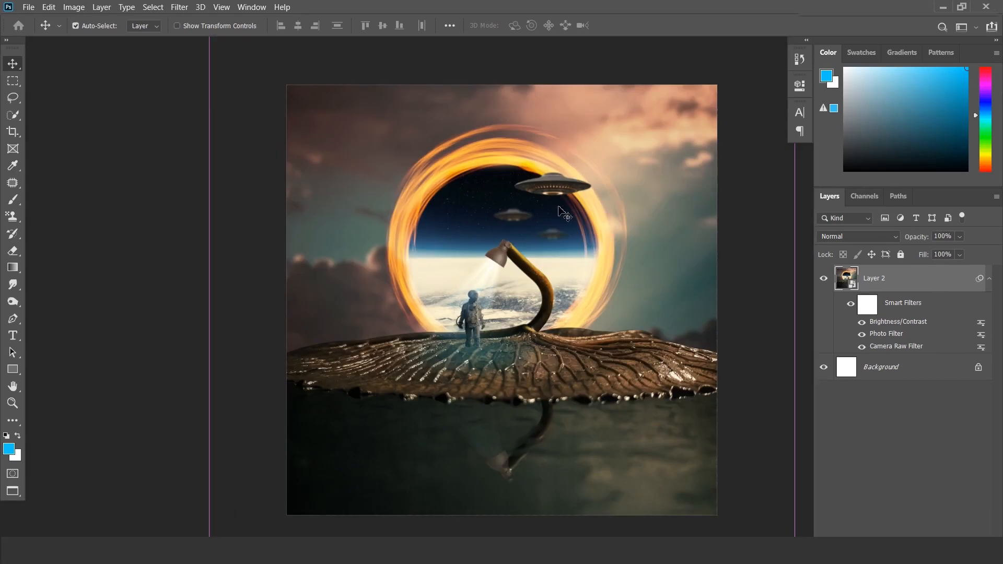
{"action": "key", "text": "ctrl+plus"}
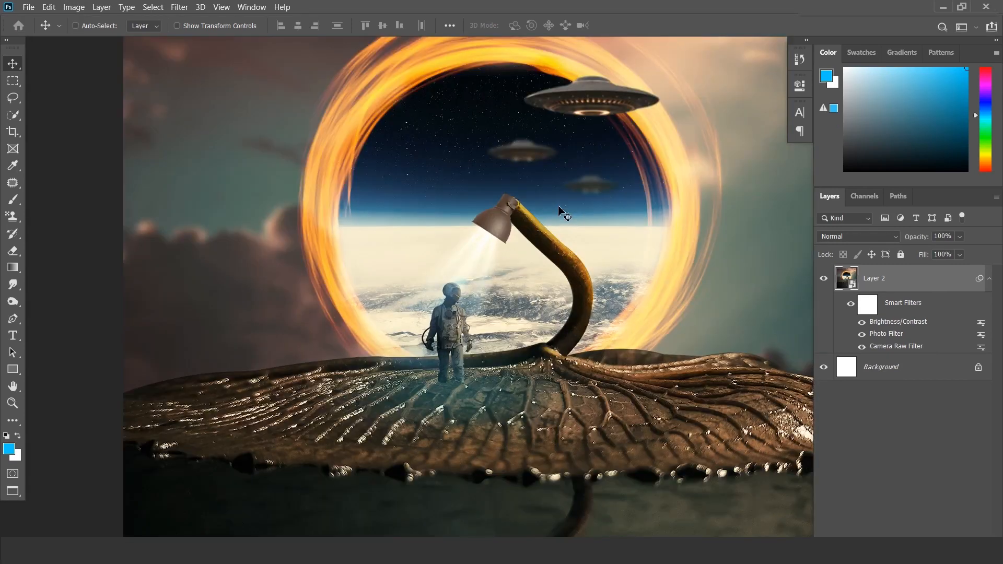